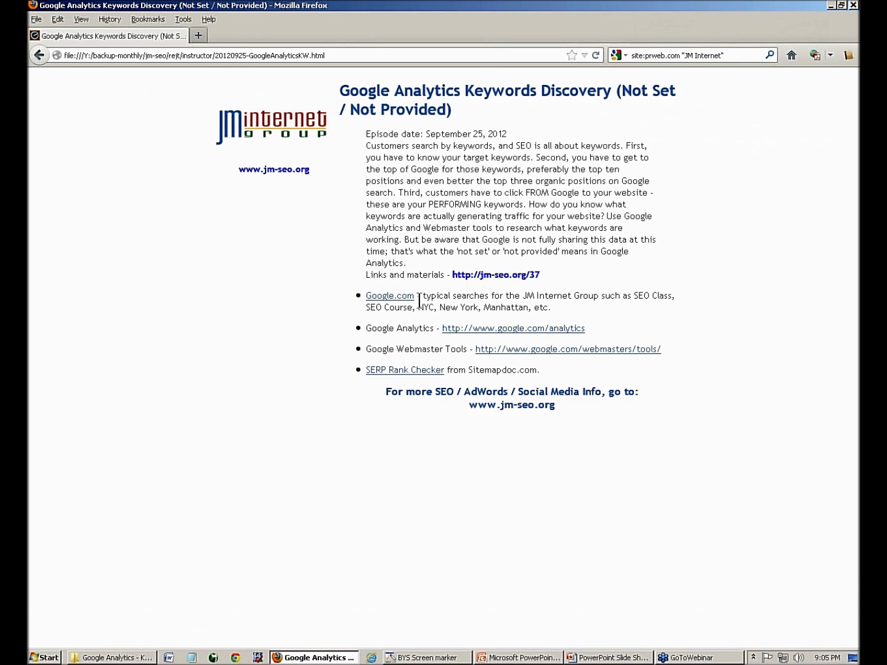
- Launch Chrome and search Google for 'SEO Training'
click(236, 658)
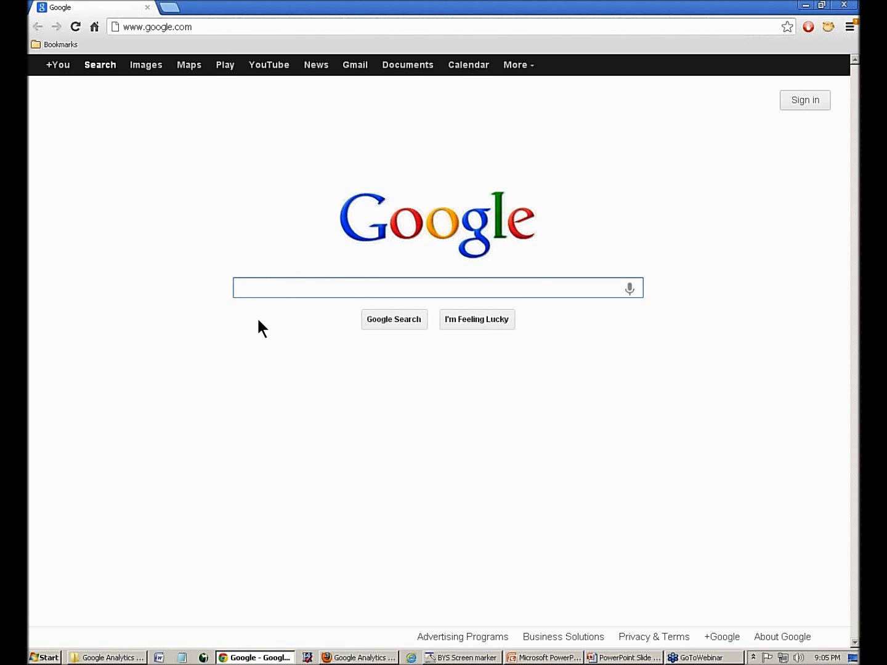
text(SEO)
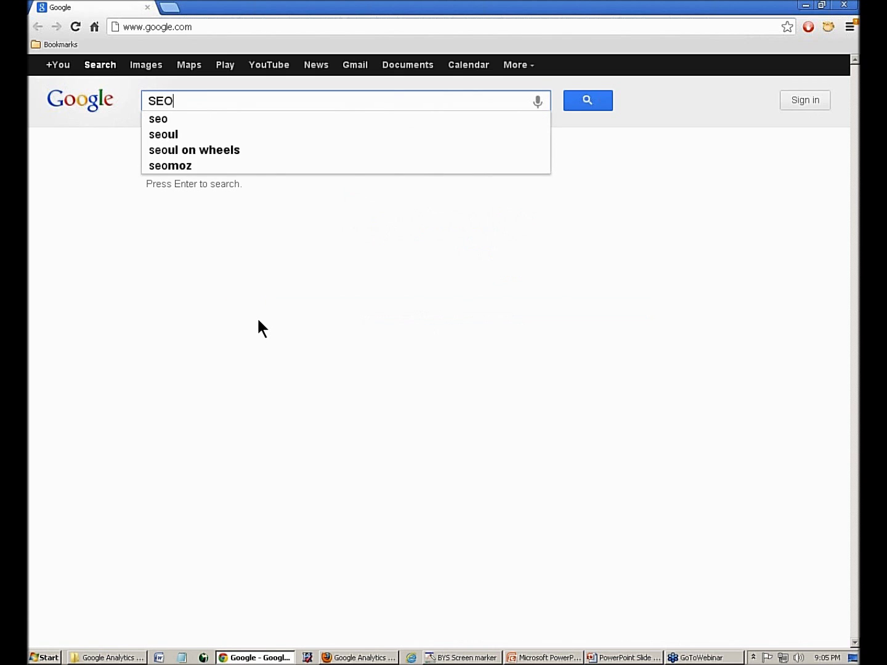
text( Training)
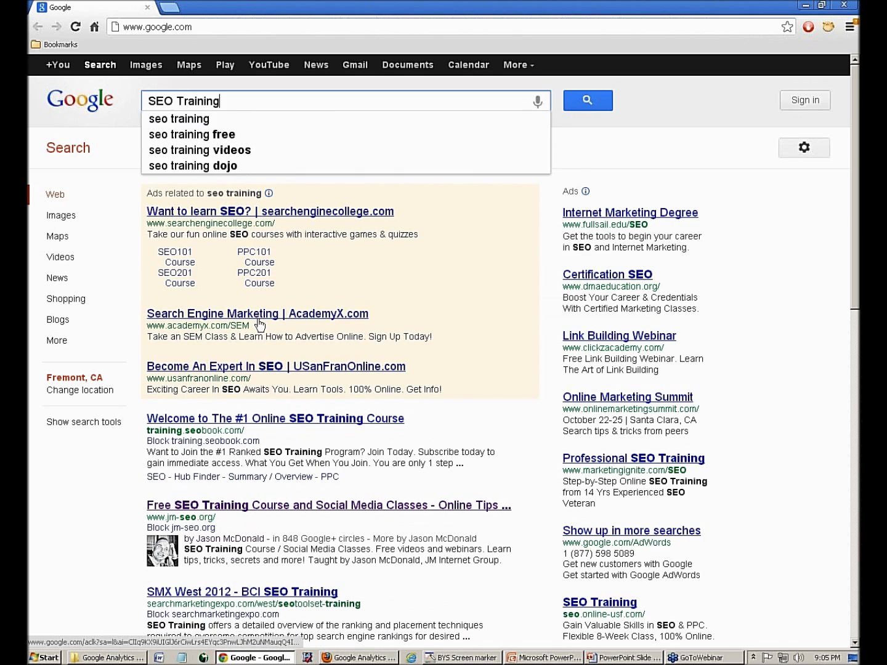
key(Return)
- Change the Google search location to New York, NY
click(84, 390)
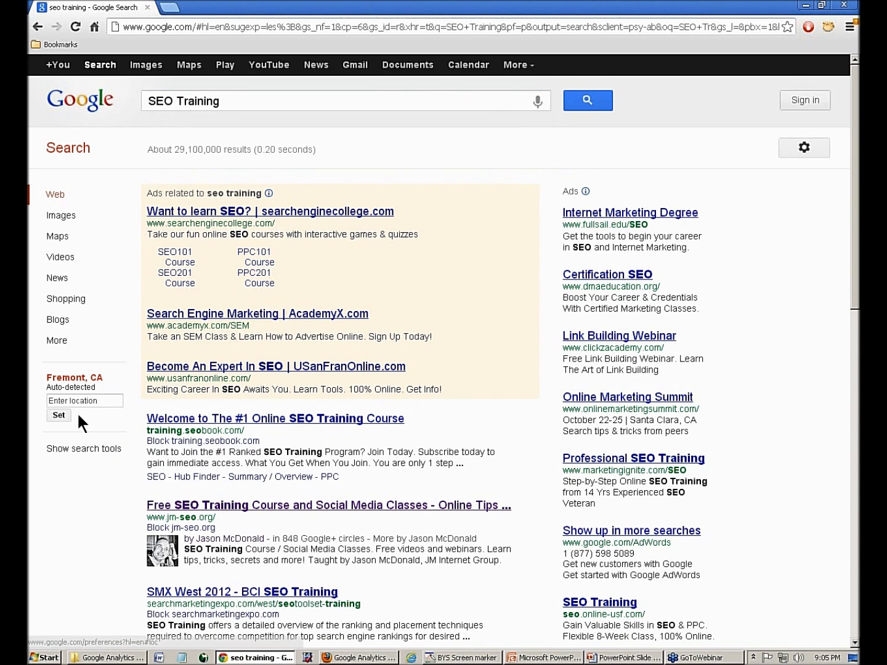
click(76, 401)
text(New York, NY)
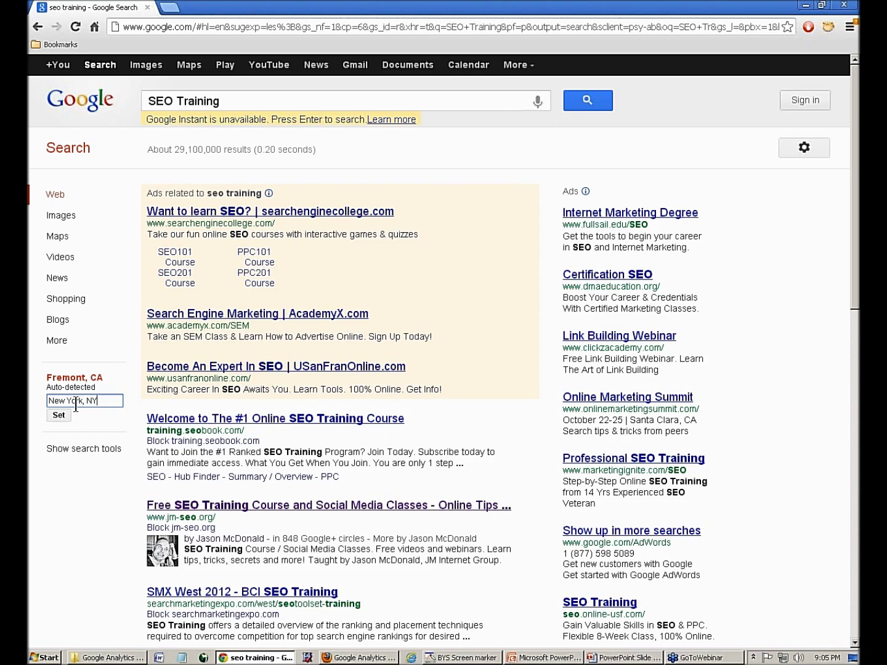
key(Return)
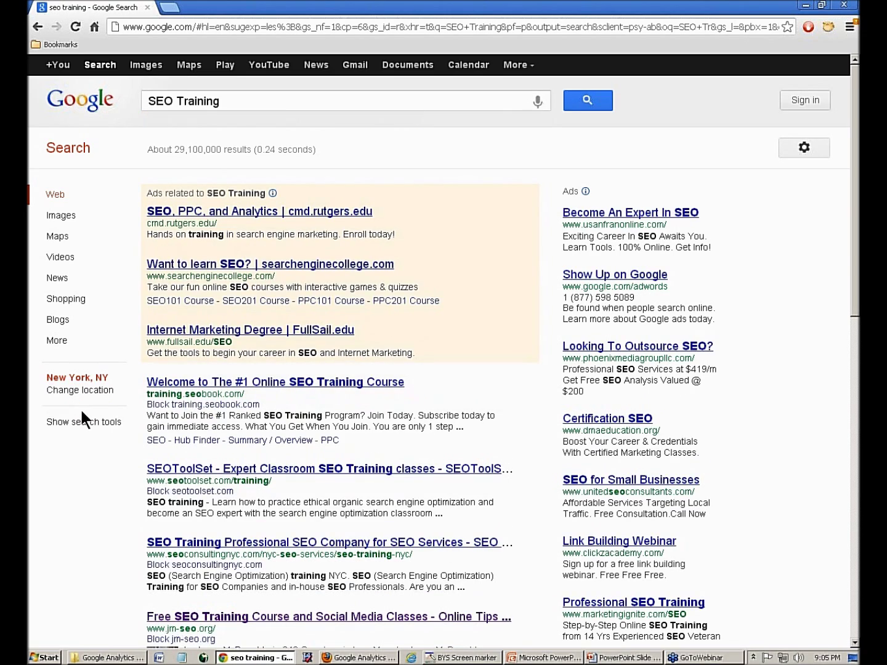
- Scroll through the New York-localized SEO Training results and reselect the query text
click(233, 103)
drag(233, 103, 139, 151)
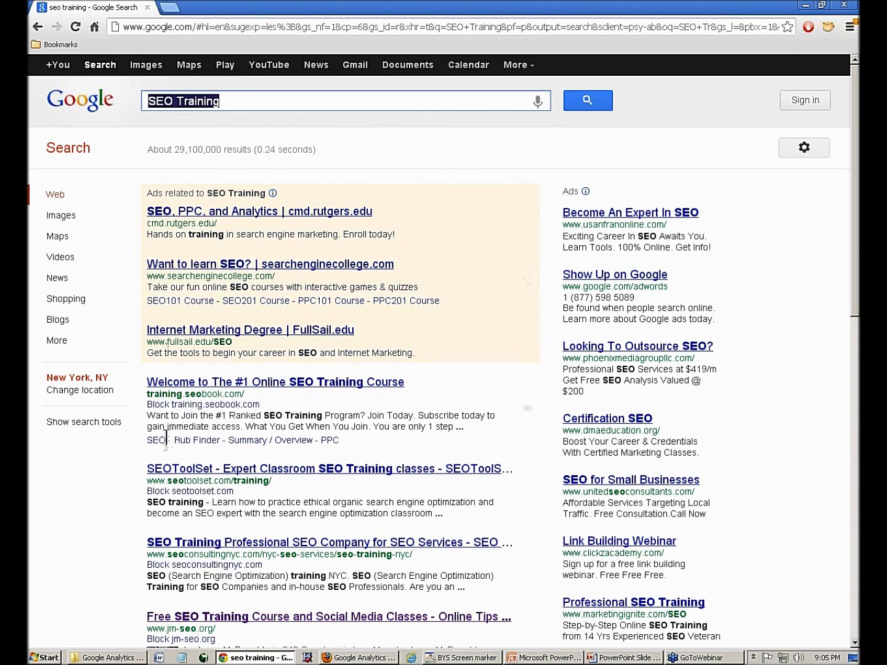
scroll(165, 443, down, 2)
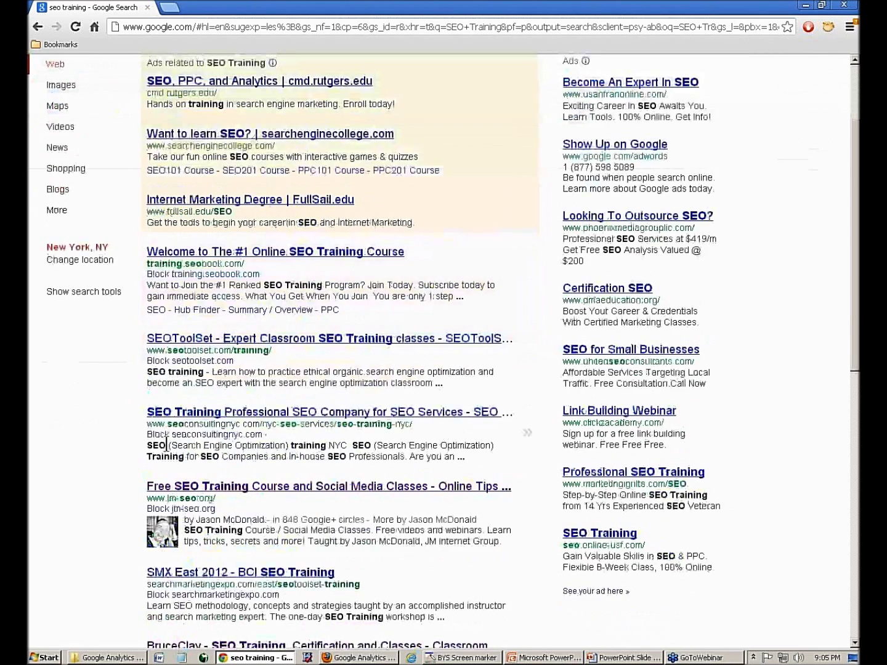
scroll(164, 444, up, 2)
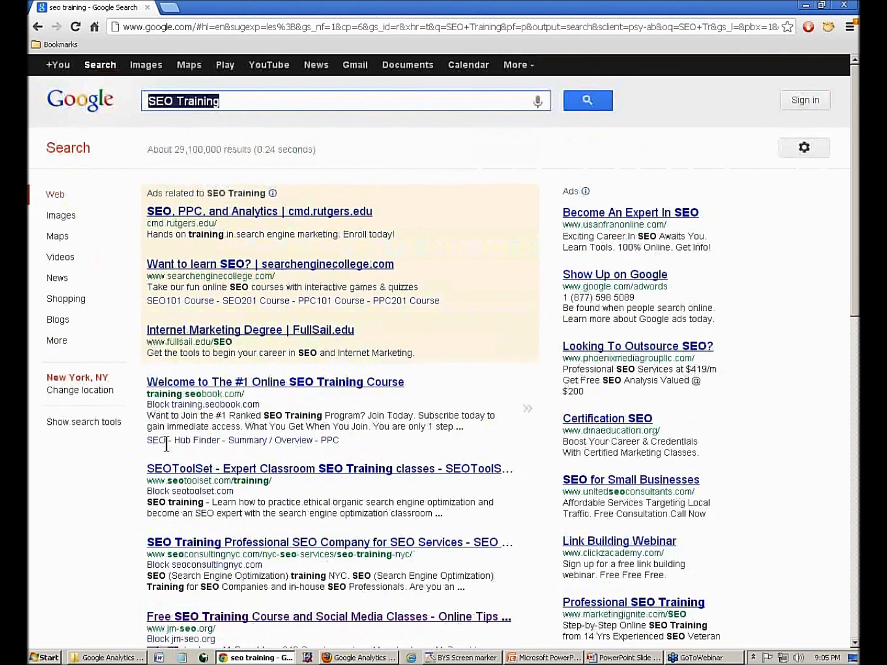
click(226, 98)
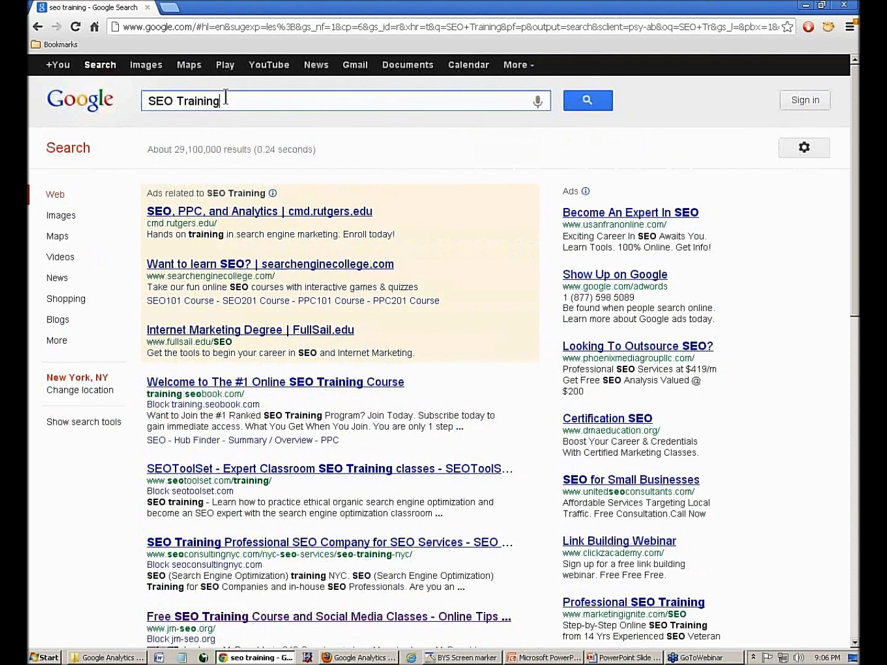
drag(226, 99, 139, 99)
scroll(182, 267, down, 3)
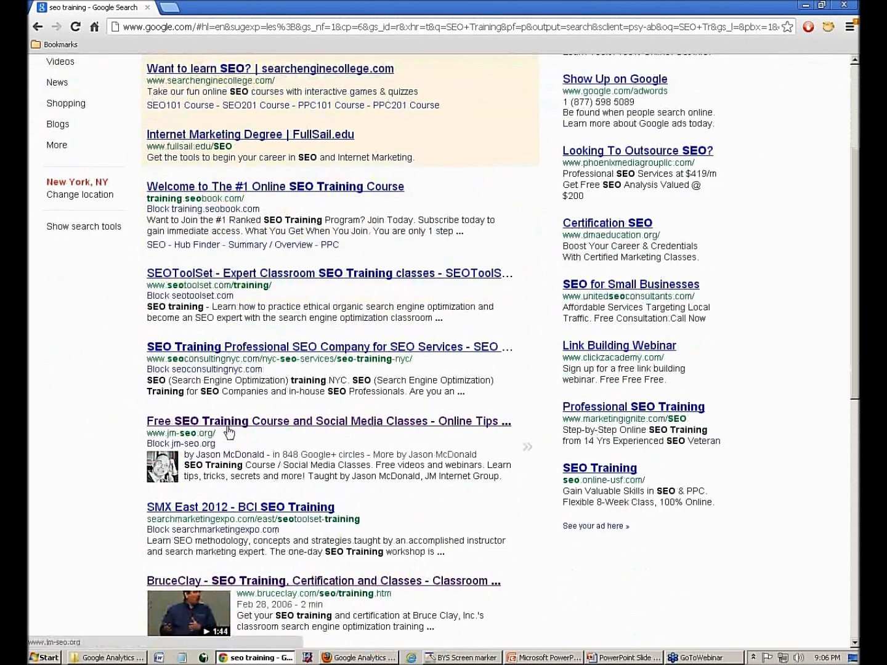
scroll(227, 434, up, 3)
click(224, 98)
- Search for 'SEO Class', then 'Manhattan SEO Course', to check jm-seo.org's ranking
drag(225, 98, 45, 75)
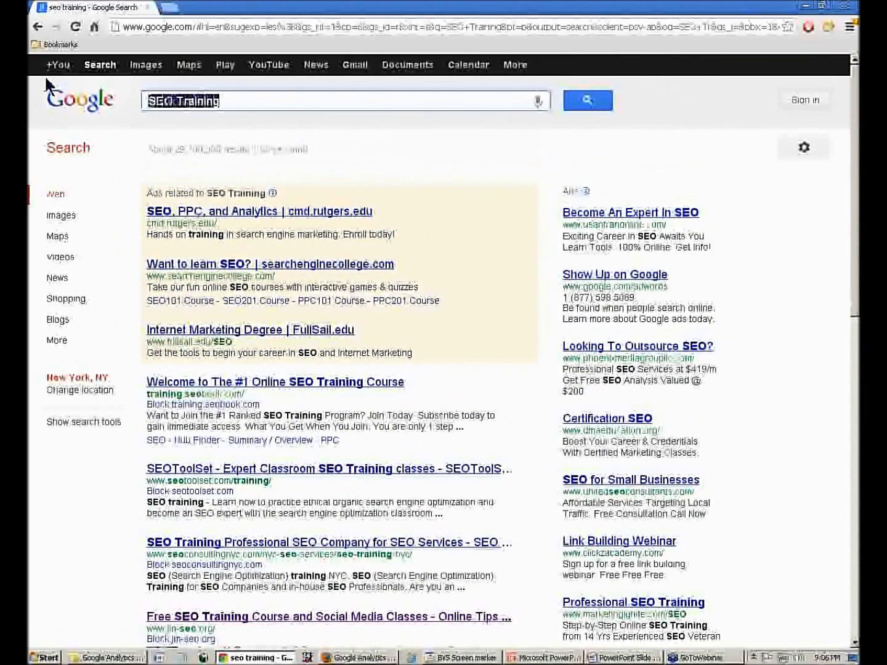
text(SEO Class)
key(Return)
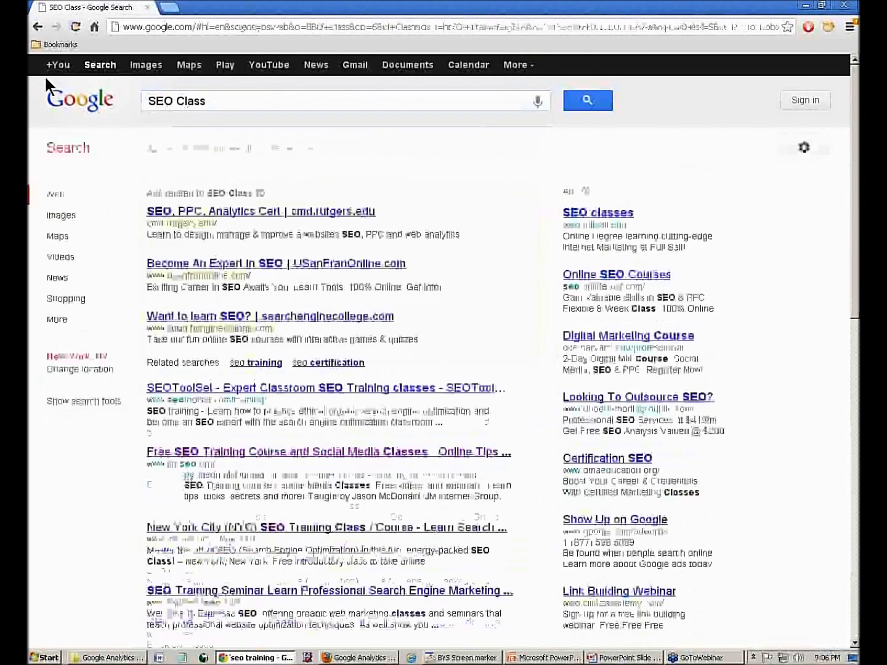
drag(207, 102, 69, 92)
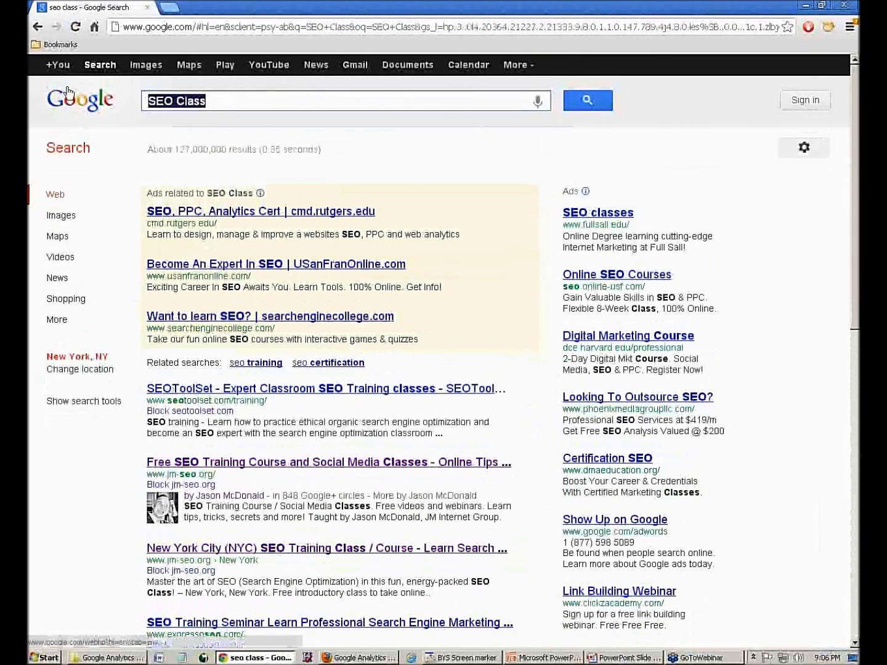
text(Manhattan )
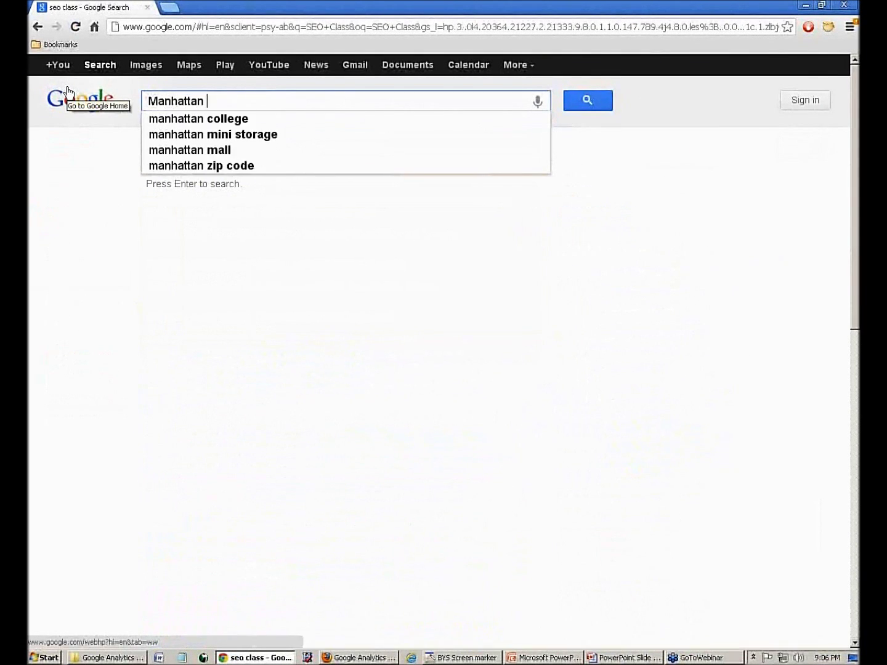
text(SEO Course)
key(Return)
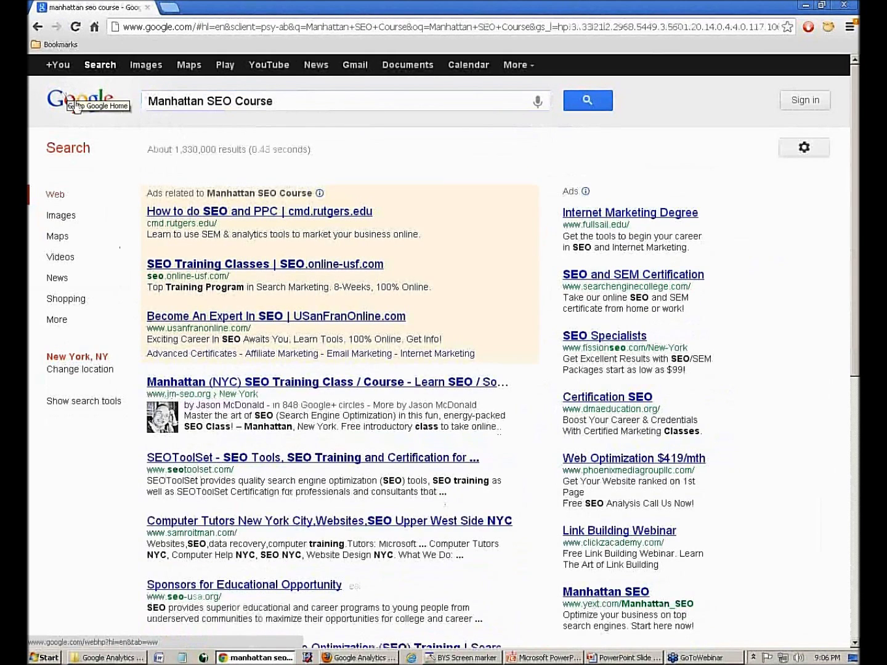
- Search 'NYC Search Engine Optimization Classes' and open jm-seo.org's New York City class page
drag(286, 105, 87, 93)
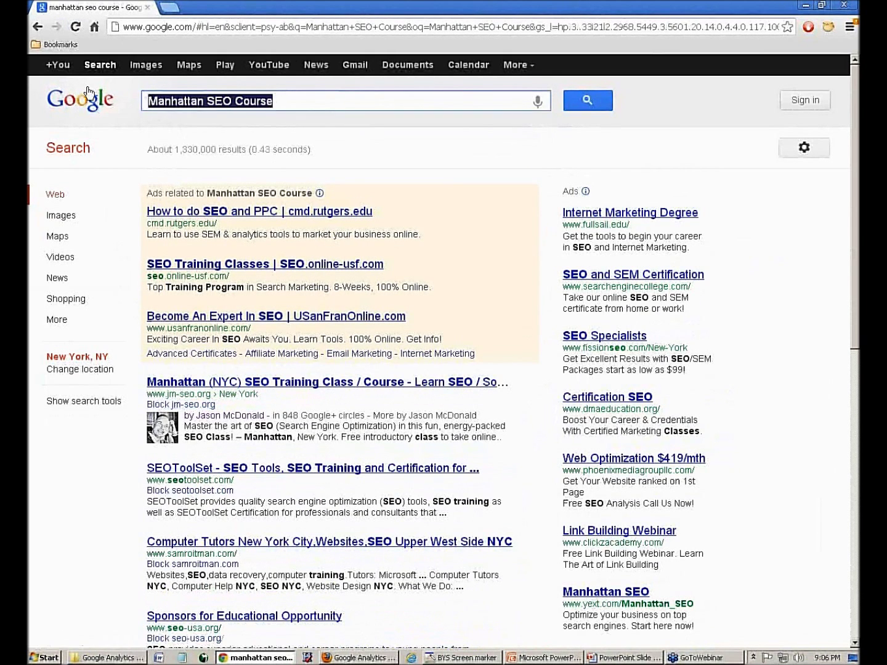
text(NYC Se)
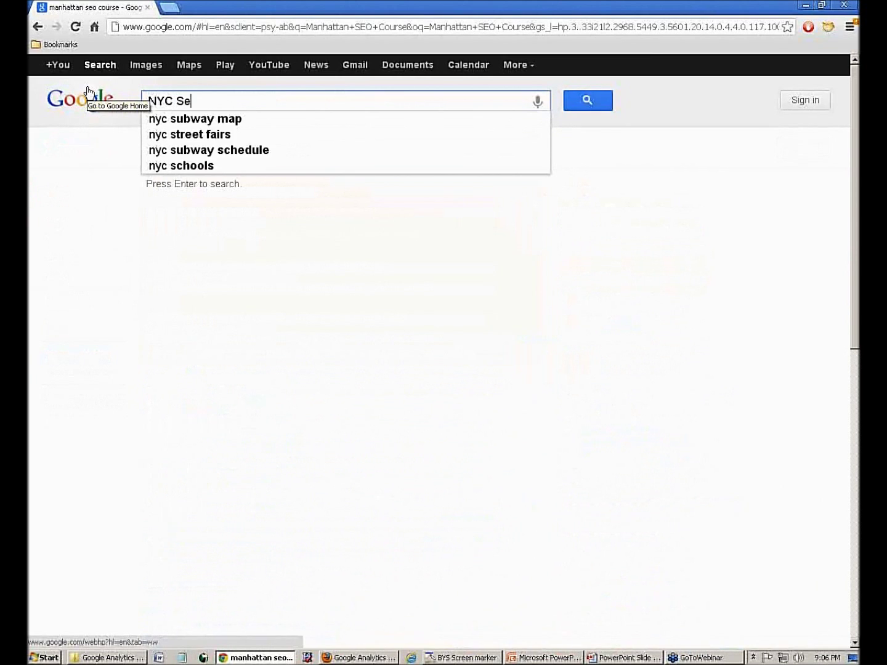
text(arch Engine Optimiz)
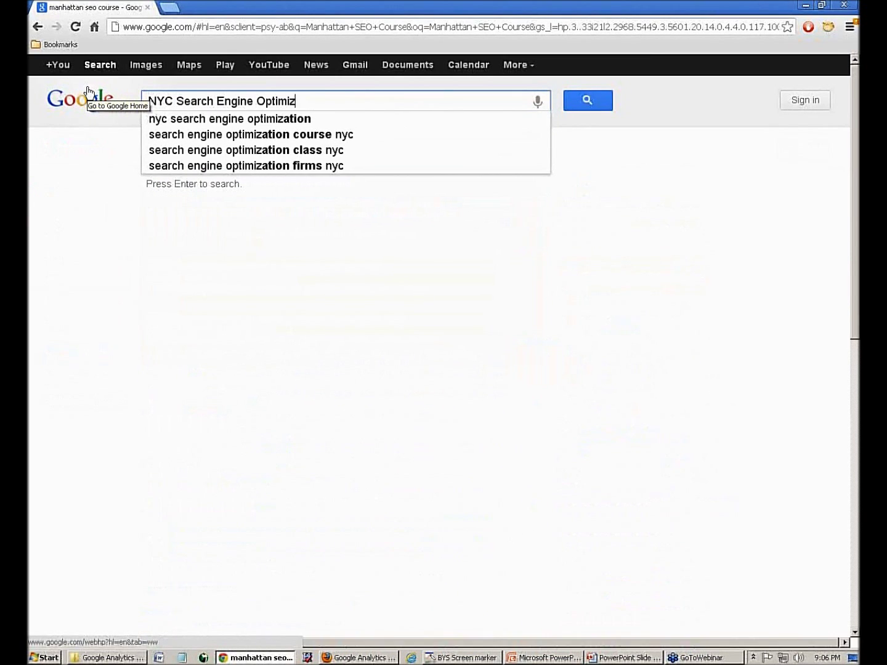
text(ation Classes)
key(Return)
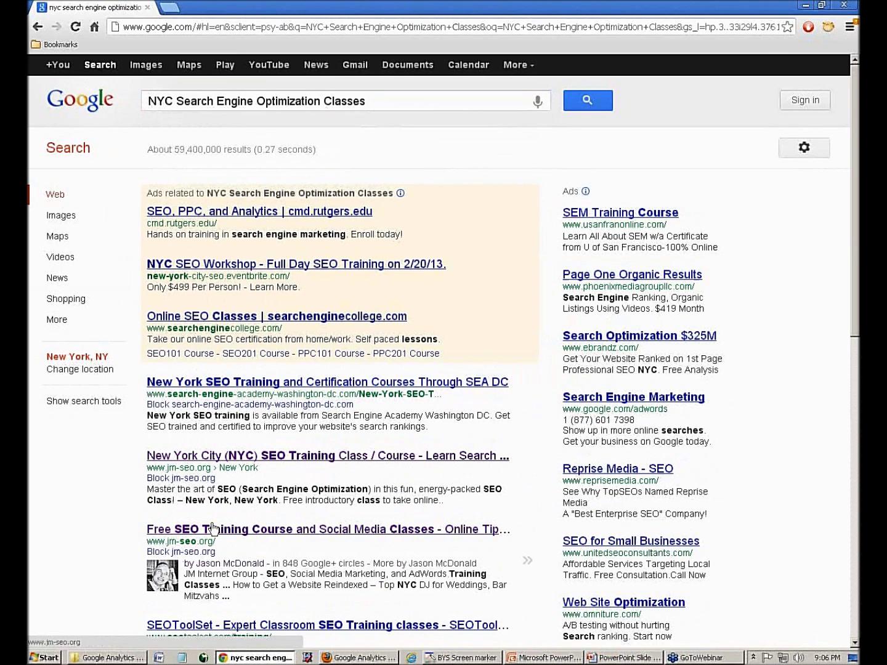
drag(416, 99, 136, 114)
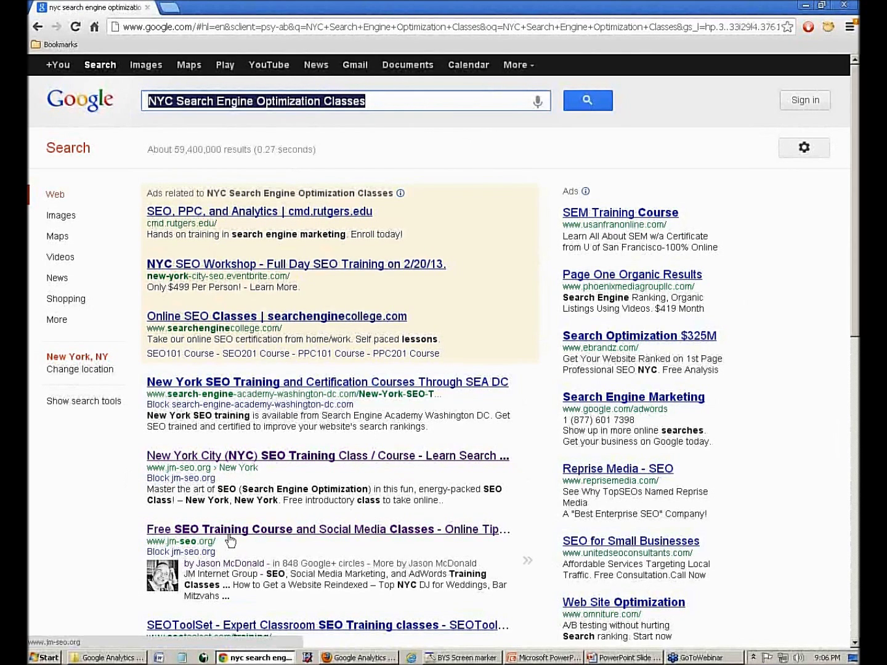
click(230, 457)
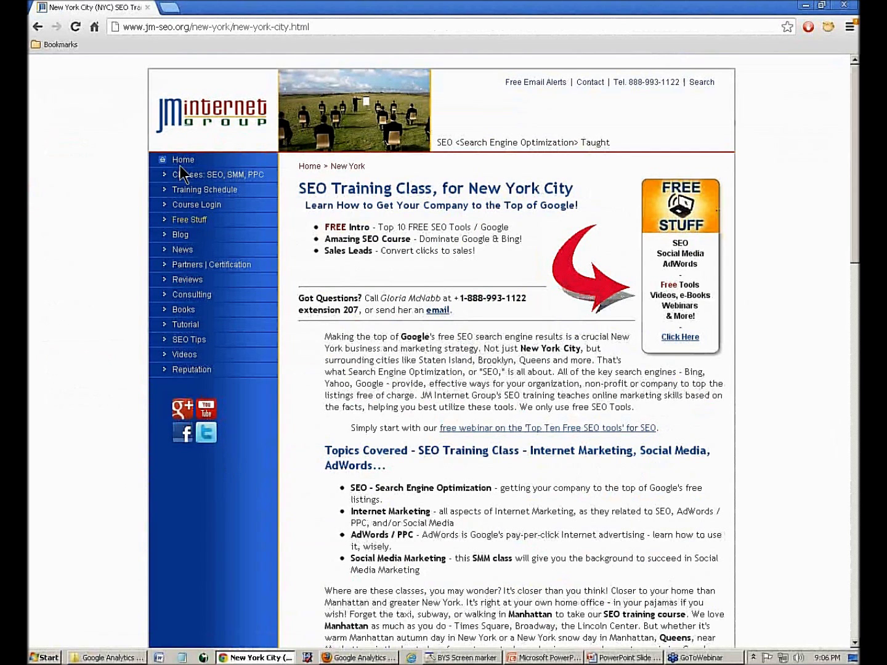
- Go back from the jm-seo.org New York City page to the search results
click(37, 27)
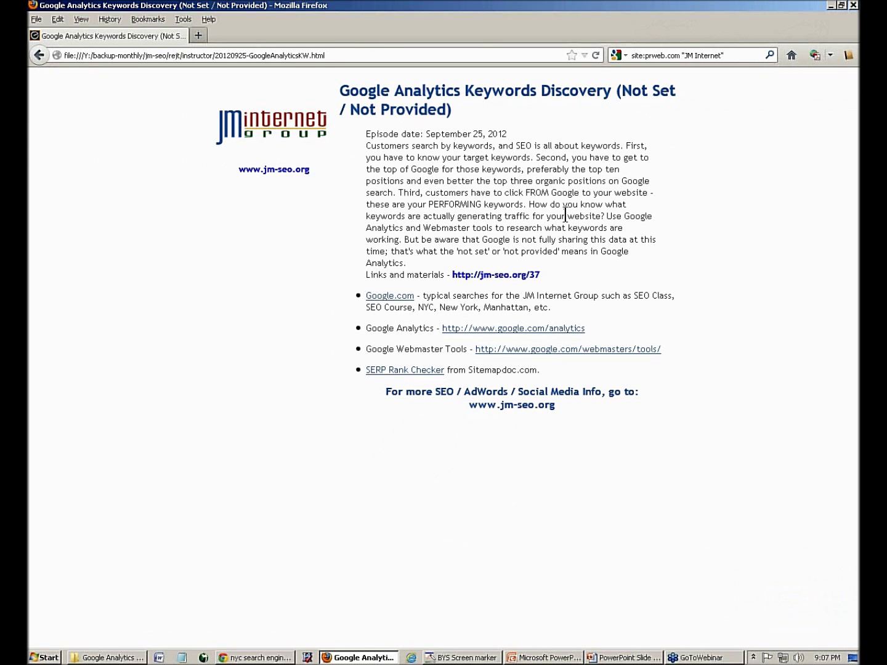
- Open the episode page's google.com/analytics link in a new Firefox tab
drag(452, 274, 557, 282)
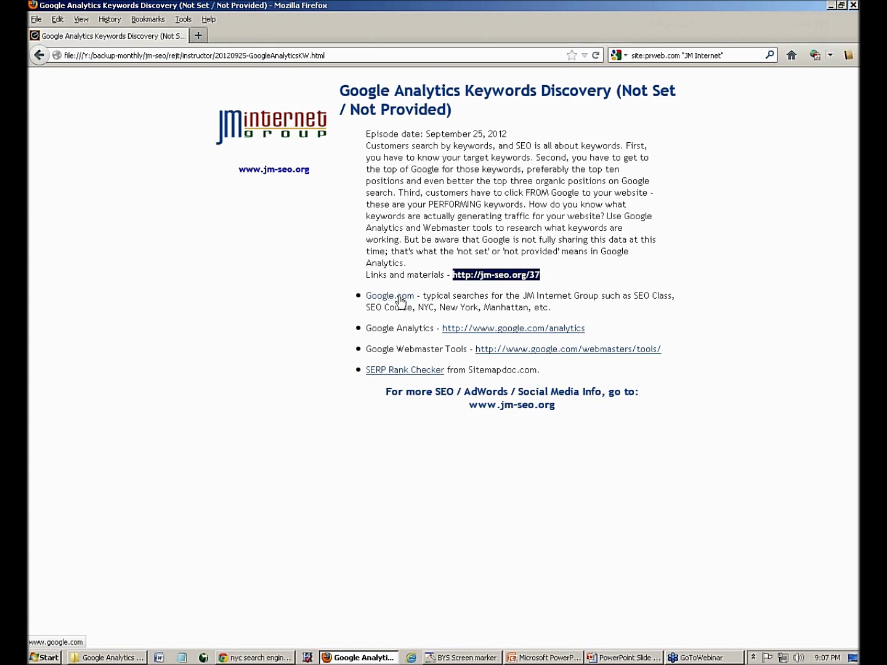
right_click(485, 334)
click(487, 335)
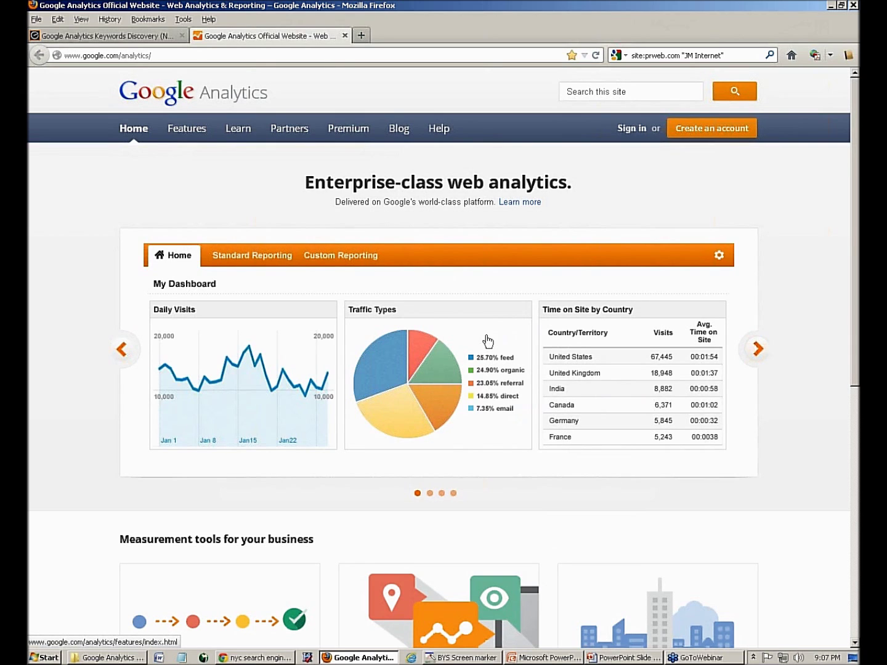
click(629, 134)
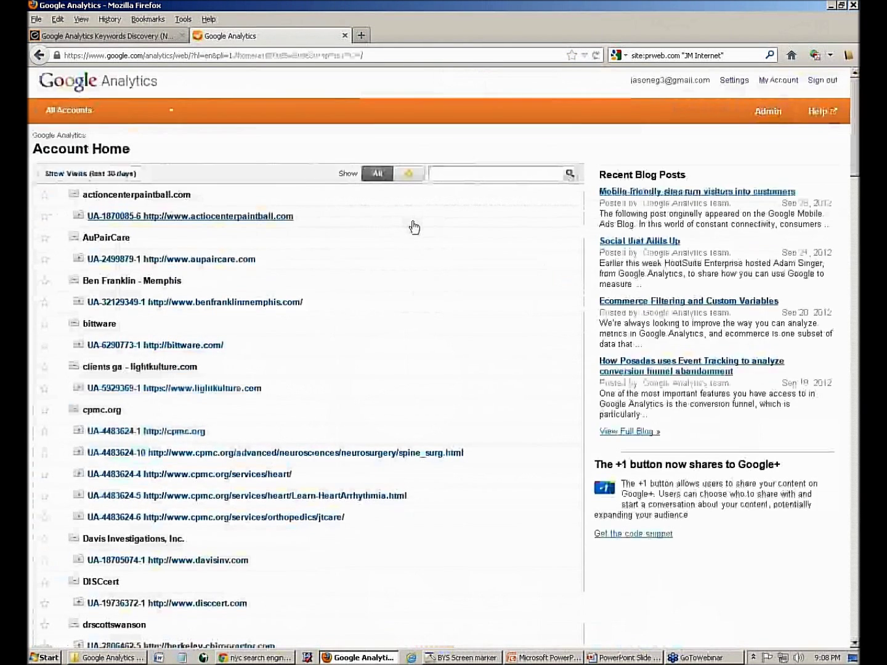
scroll(414, 223, down, 10)
scroll(413, 223, down, 2)
click(146, 382)
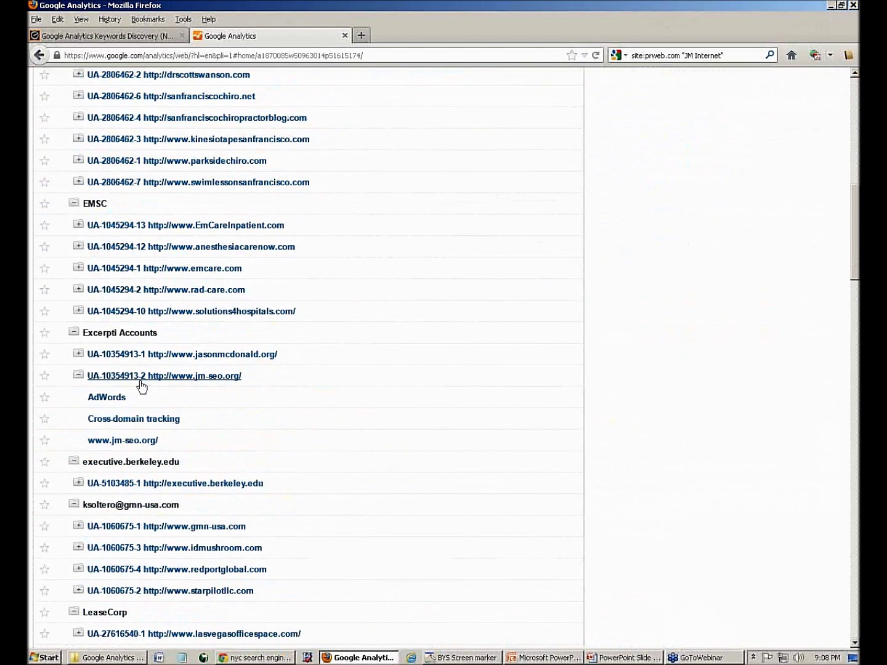
click(126, 441)
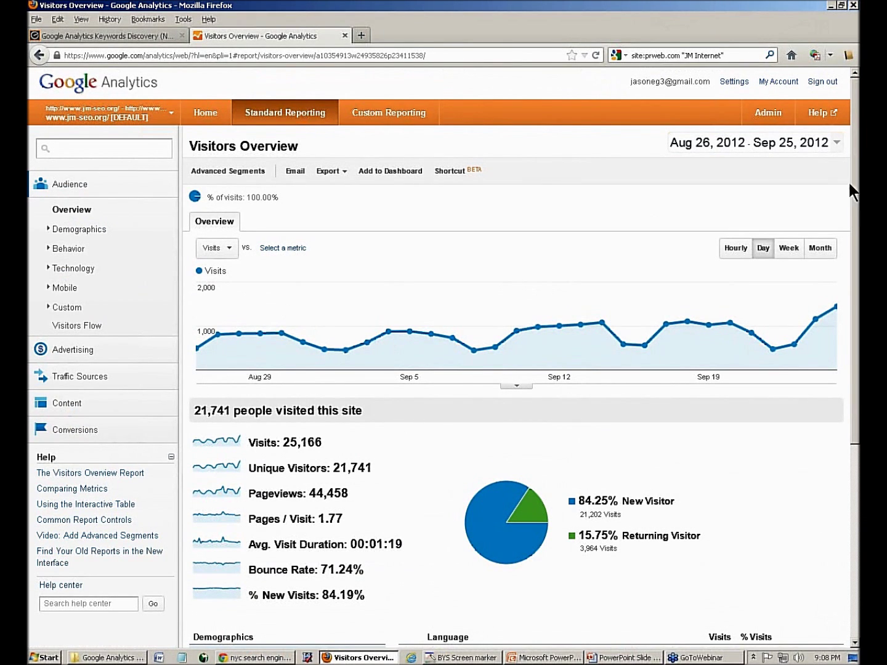
- Leave the date range unchanged and go to Traffic Sources > Sources > Search > Organic
click(837, 144)
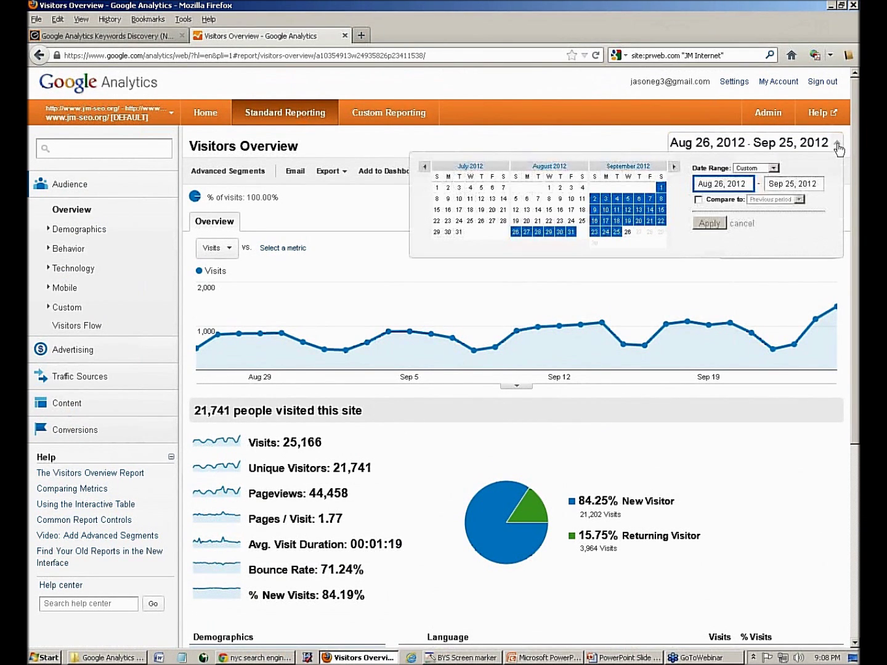
click(837, 143)
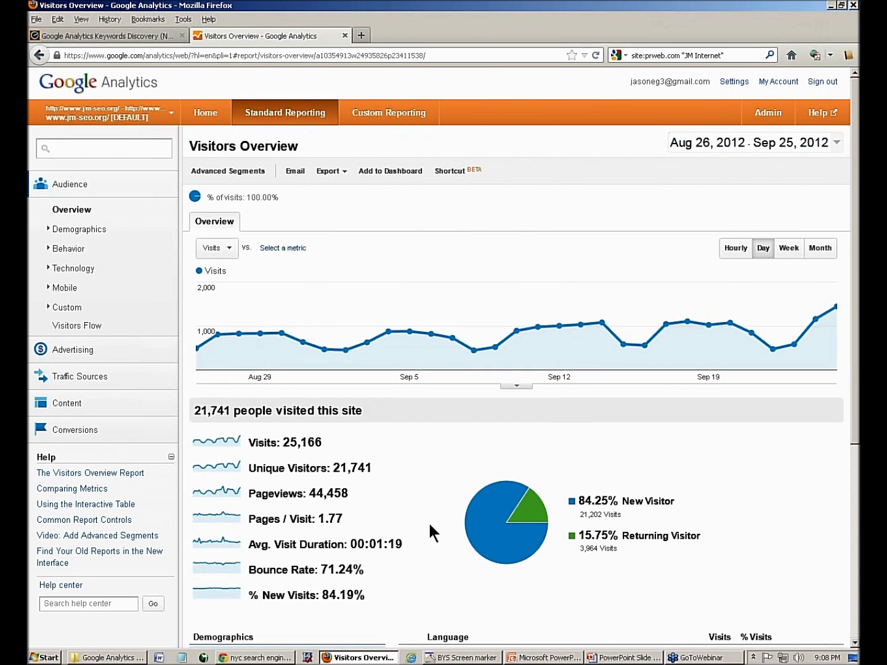
click(88, 380)
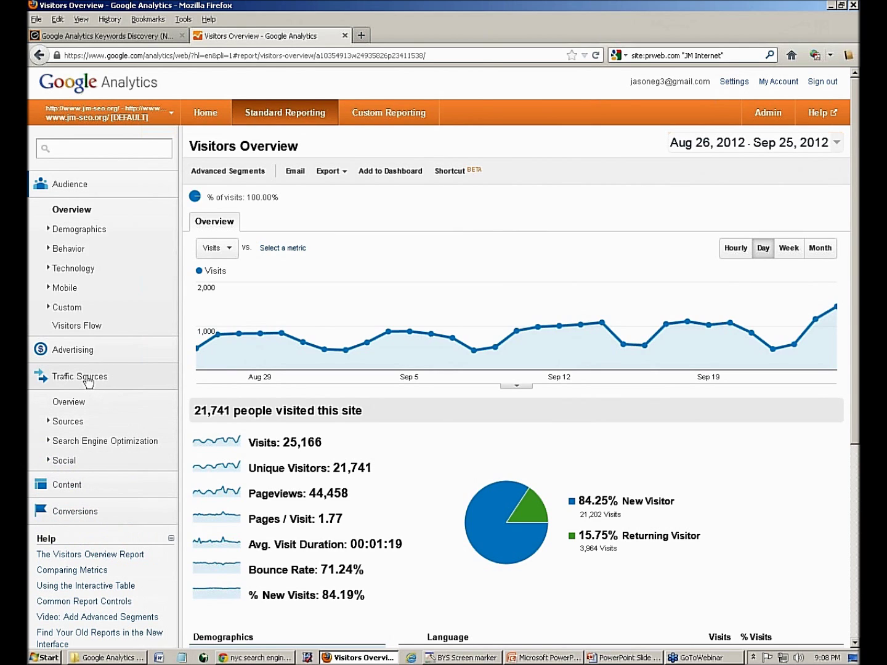
click(68, 425)
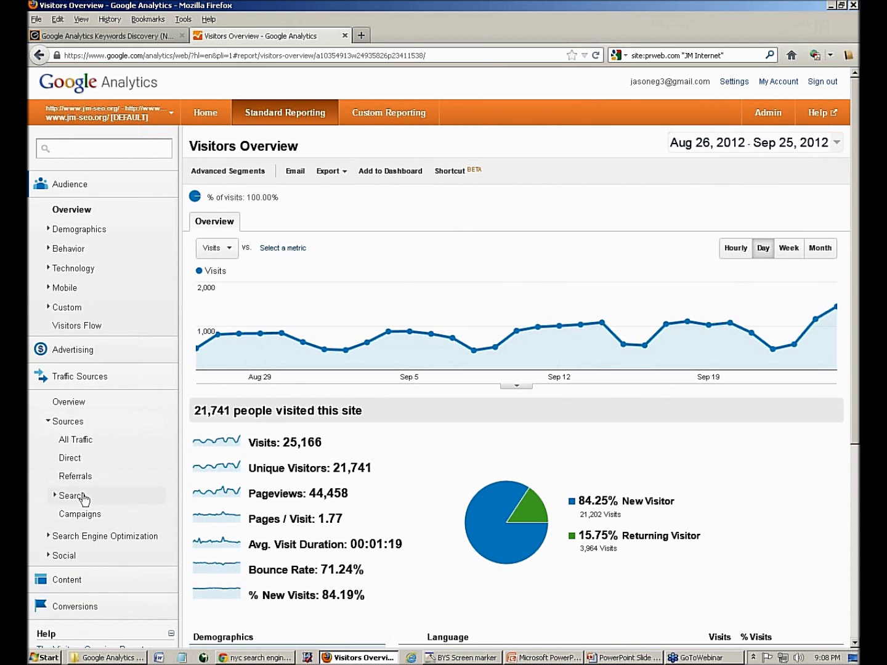
click(75, 501)
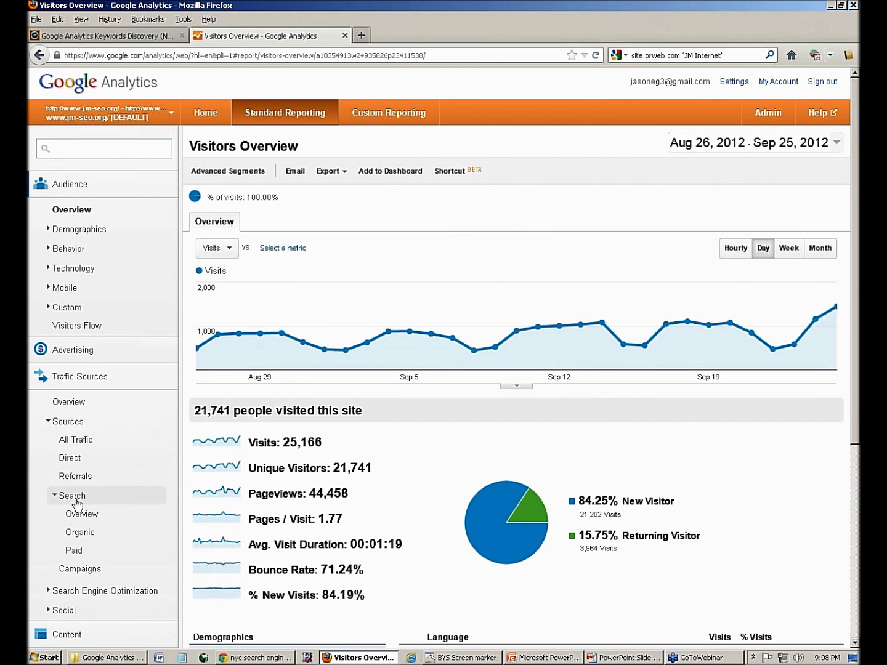
click(89, 535)
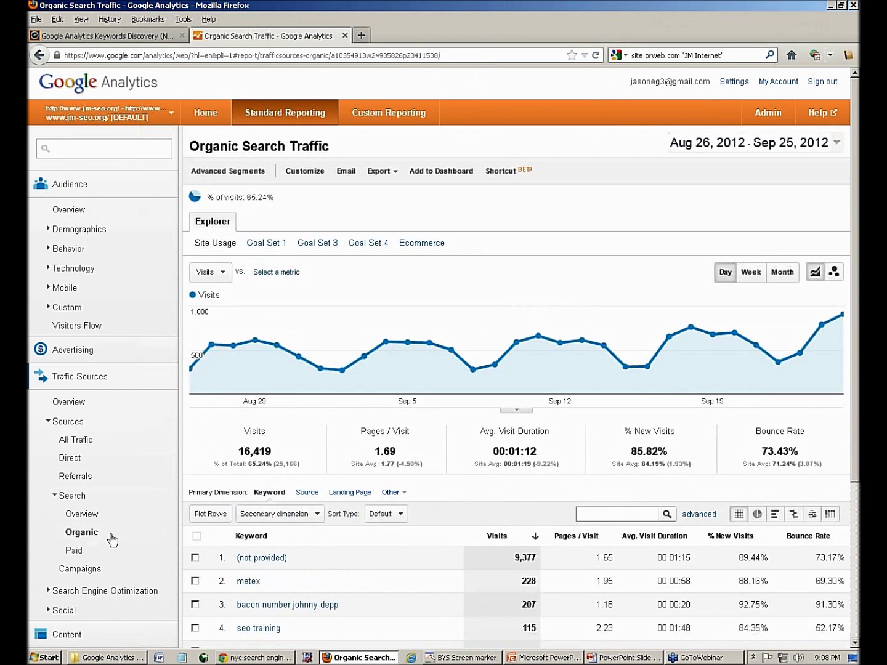
- Bring up BYS Screen Marker, reposition its toolbar, and pick the rectangle tool
click(471, 658)
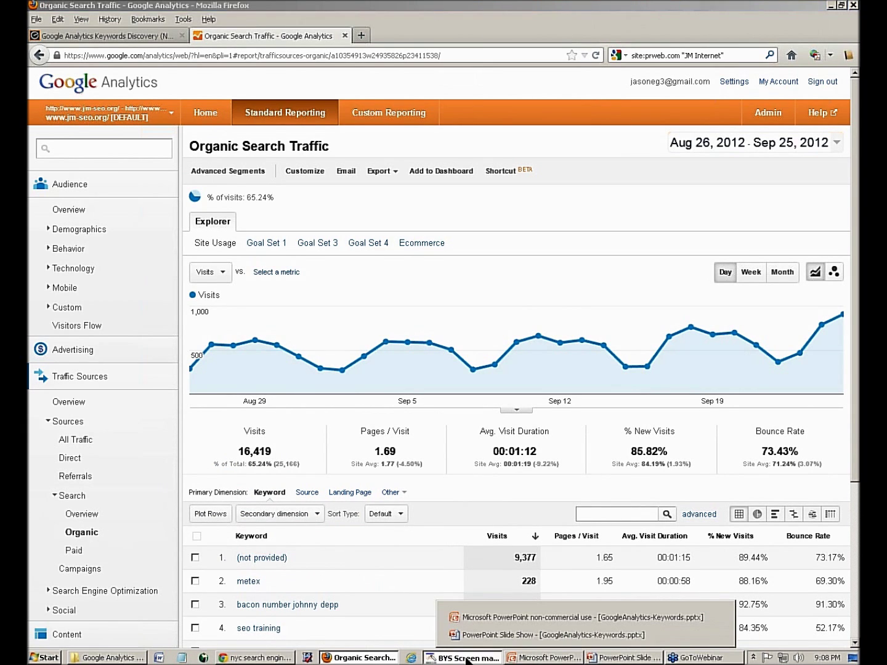
drag(314, 541, 507, 473)
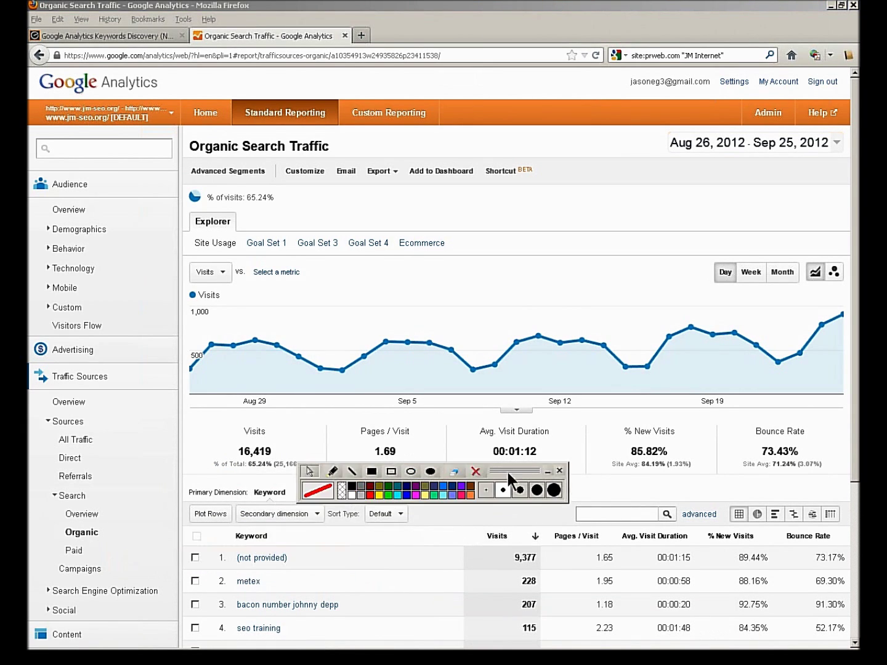
click(404, 470)
- Box Traffic Sources, Sources, Search, Organic and the Keyword heading in red, then erase them
mouse_move(29, 362)
mouse_down()
mouse_move(69, 381)
mouse_move(130, 389)
mouse_up()
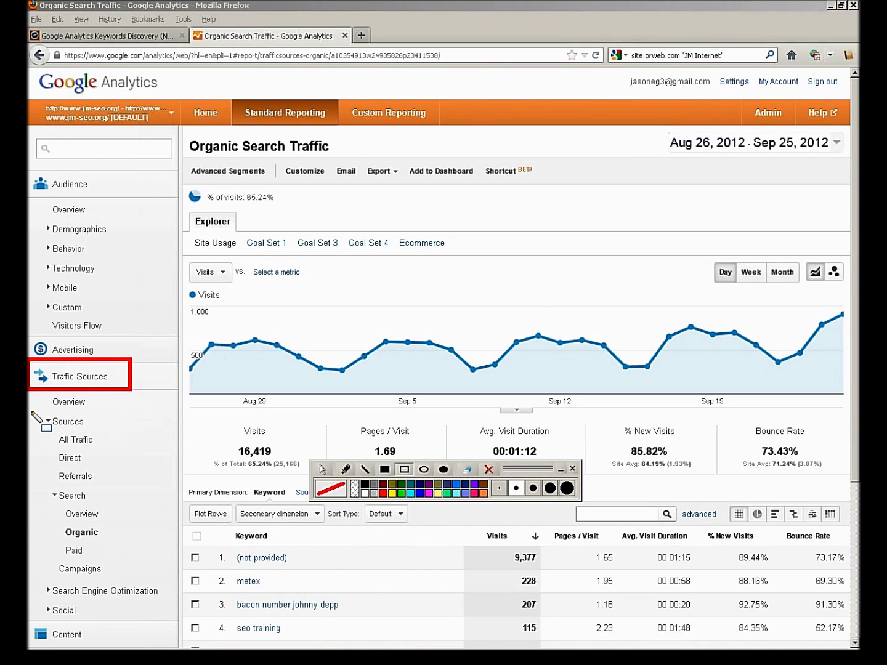
mouse_move(29, 409)
mouse_down()
mouse_move(44, 424)
mouse_move(103, 431)
mouse_up()
mouse_move(43, 485)
mouse_down()
mouse_move(65, 501)
mouse_move(101, 505)
mouse_up()
drag(41, 520, 115, 544)
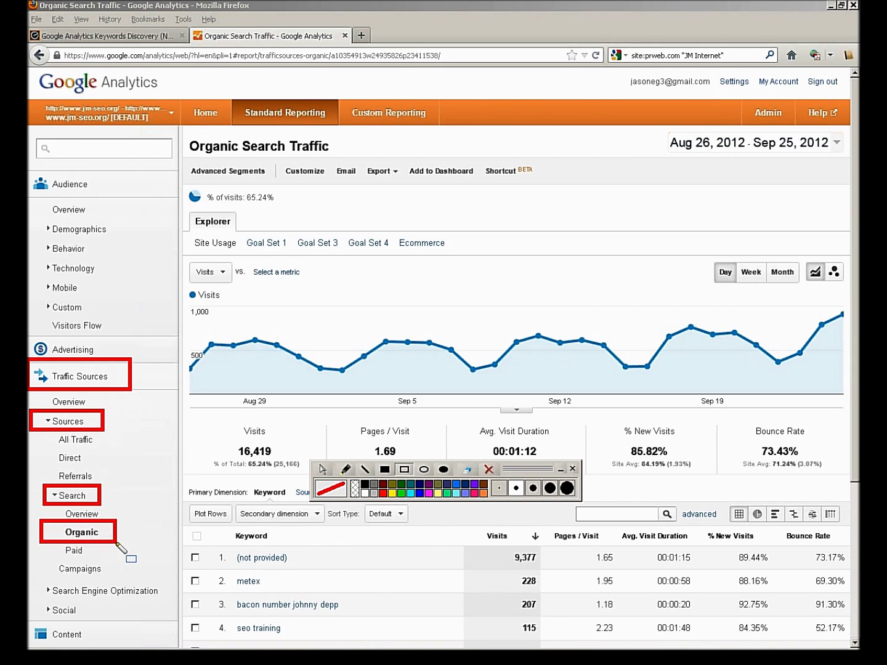
drag(224, 525, 290, 548)
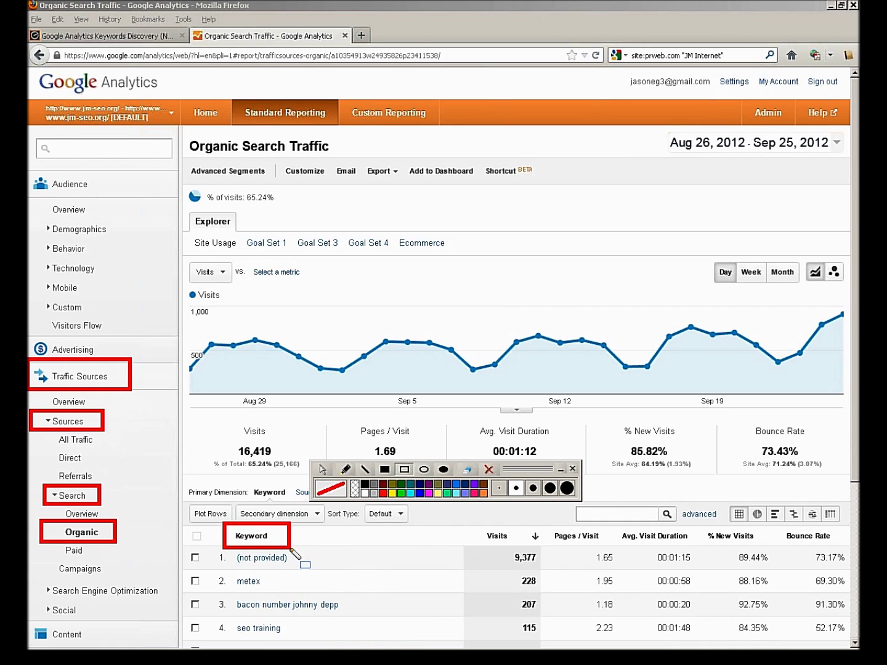
click(489, 469)
click(322, 469)
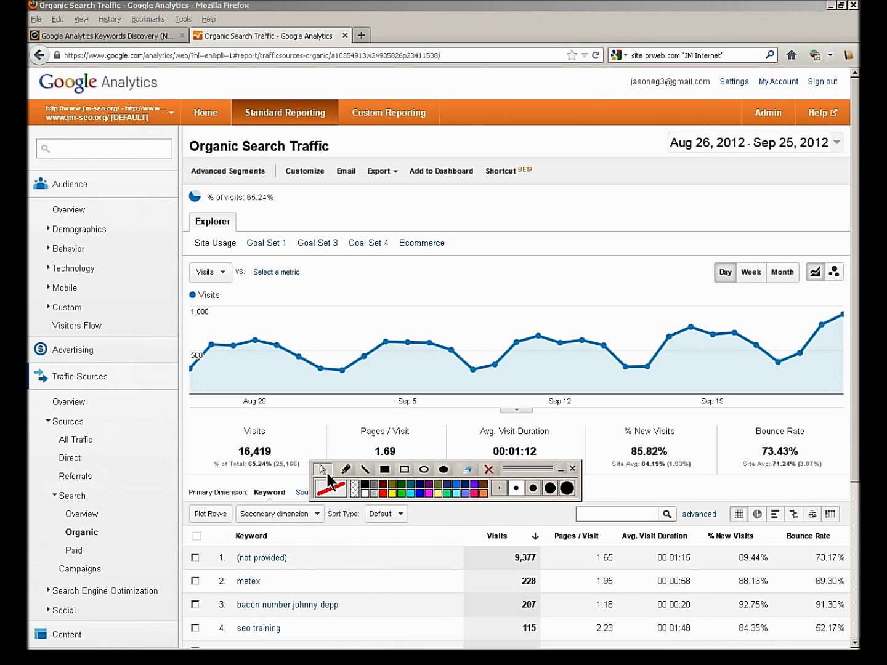
- Hide the screen marker and set the keyword table to show 500 rows
click(560, 468)
scroll(432, 263, down, 5)
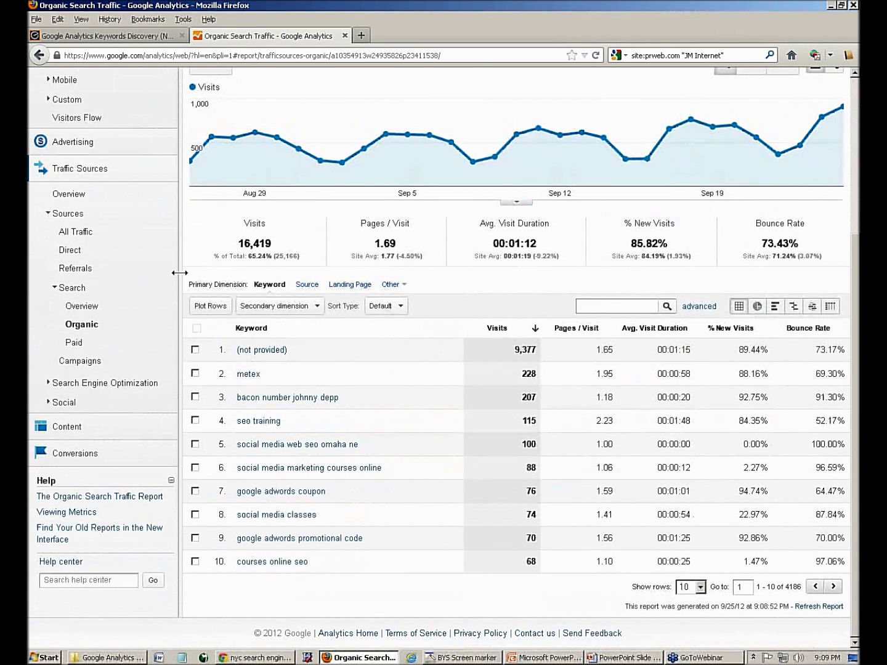
click(699, 587)
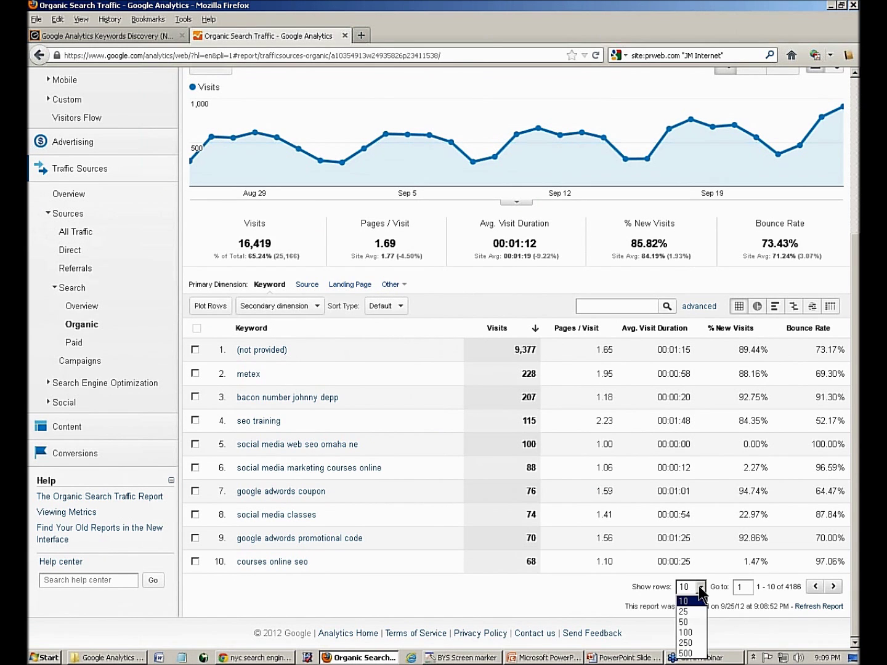
click(684, 653)
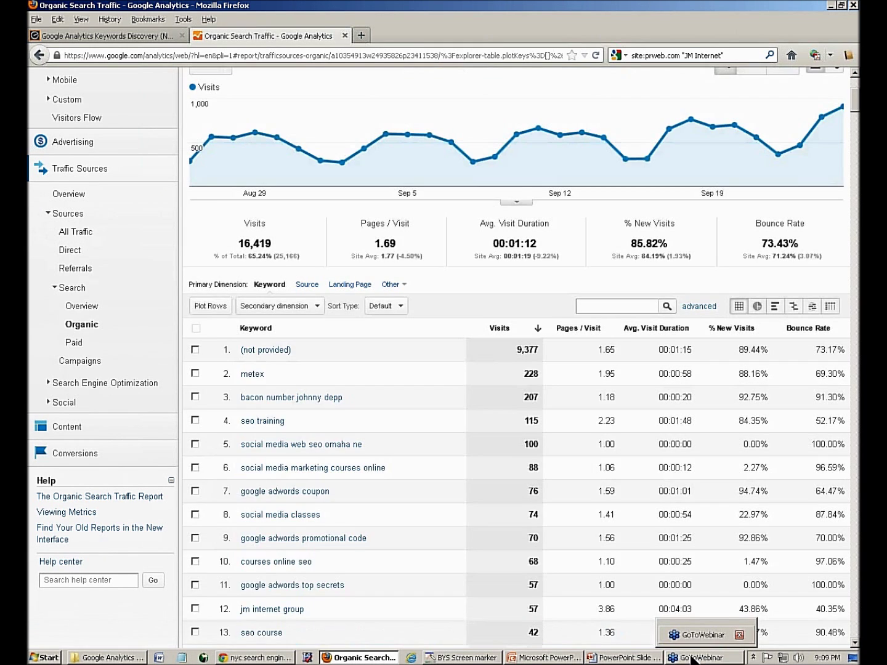
- Scroll through the organic keyword list, then return to the Keywords Discovery tab
scroll(403, 294, down, 12)
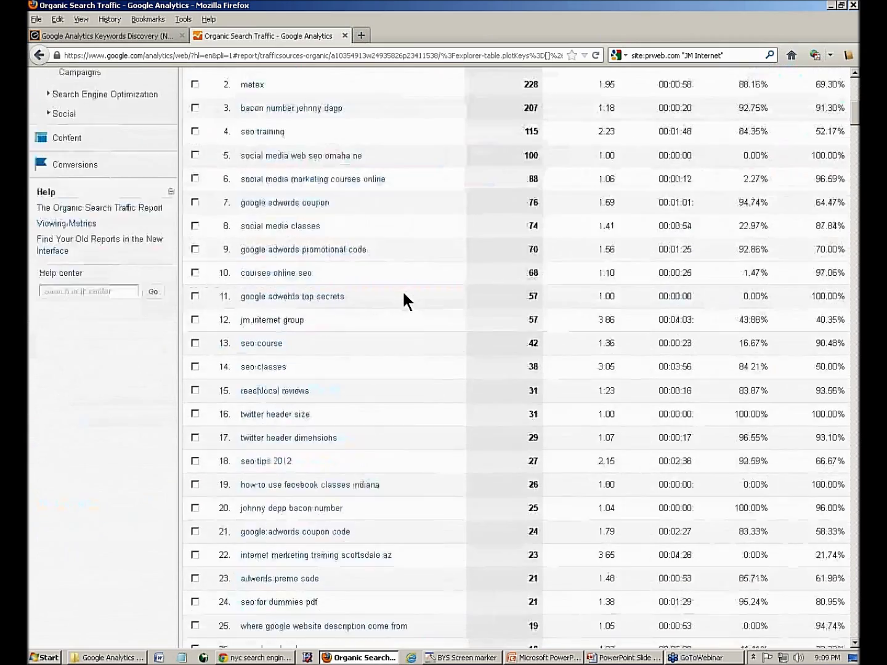
scroll(404, 302, up, 5)
scroll(403, 302, down, 10)
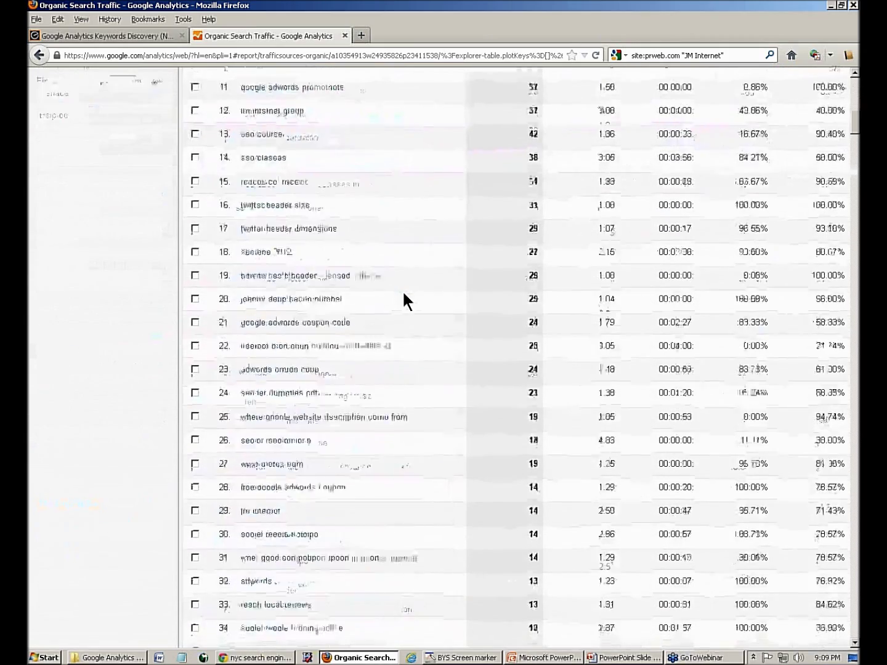
scroll(403, 302, up, 10)
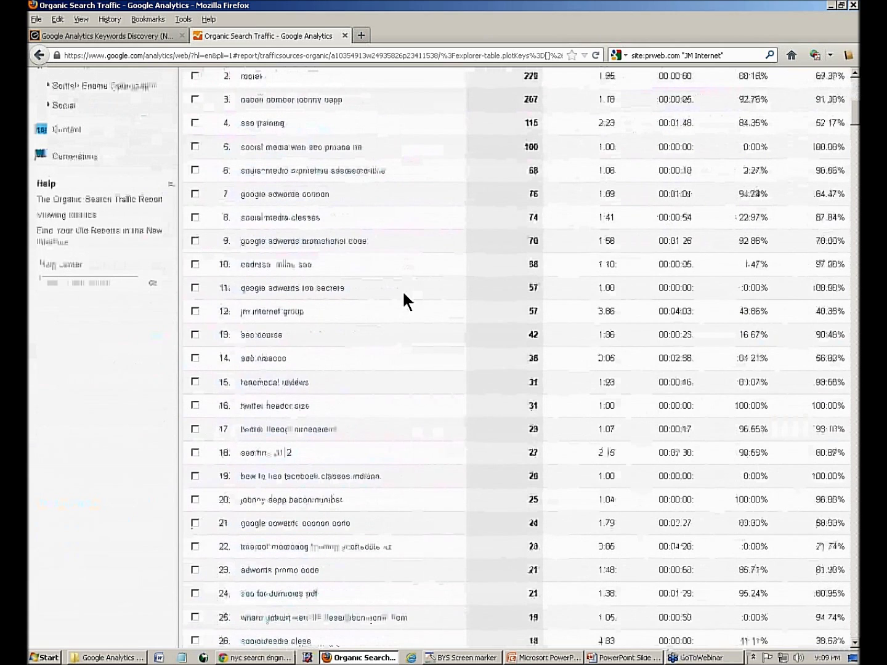
click(111, 36)
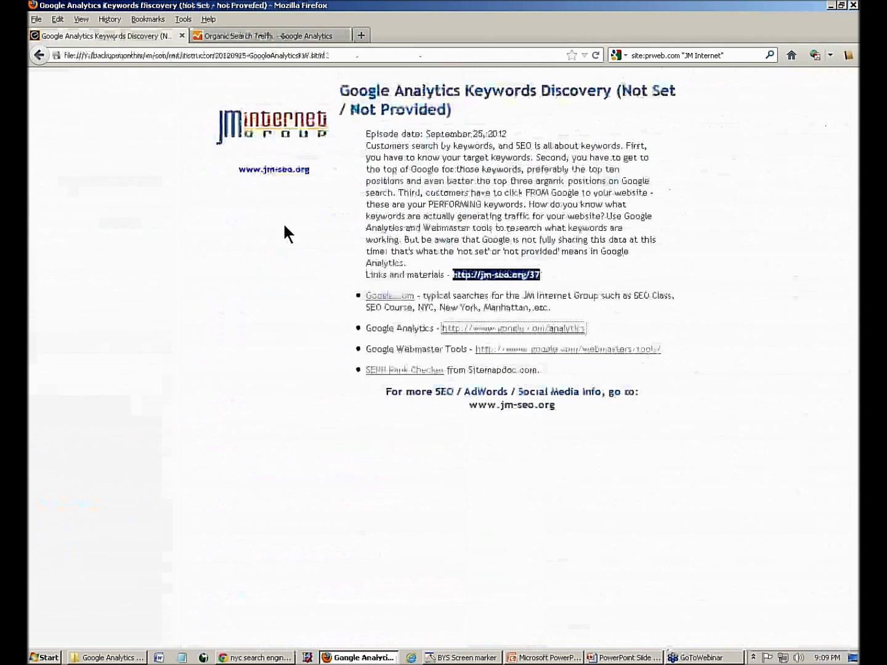
- Open the SERP Rank Checker in a new tab and enter jm-seo.org/ as the URL to test
right_click(419, 370)
click(427, 376)
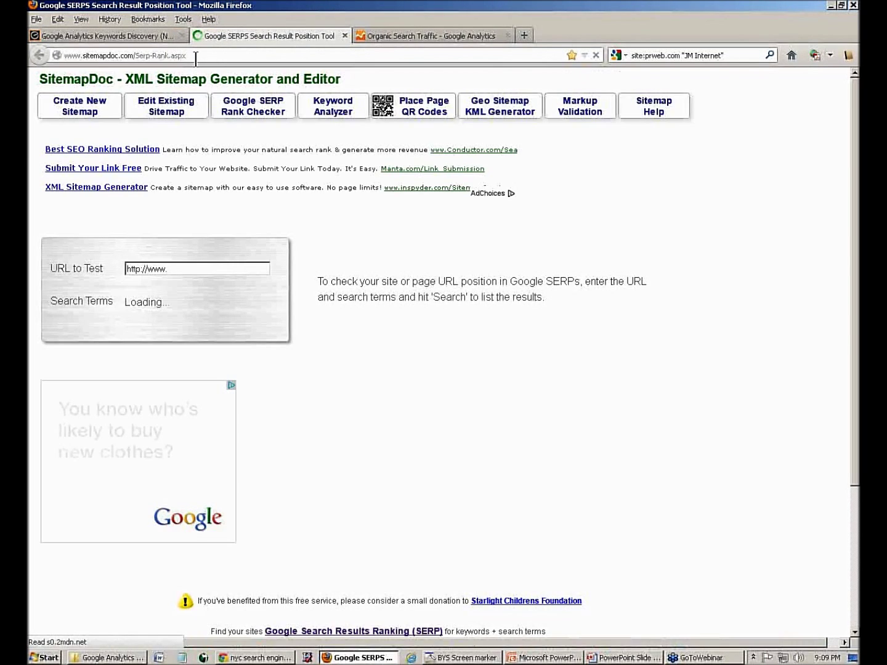
click(196, 56)
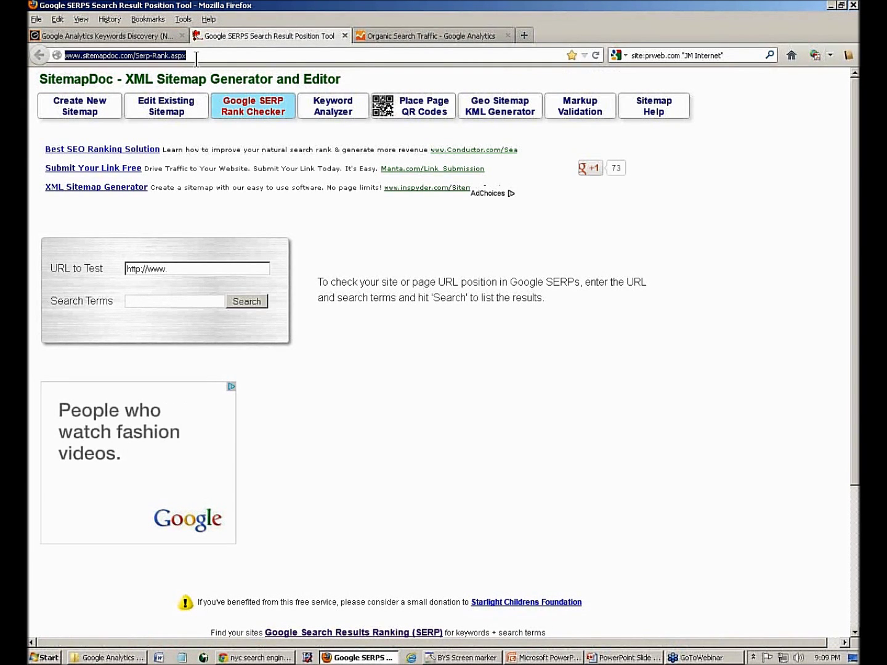
drag(196, 56, 61, 56)
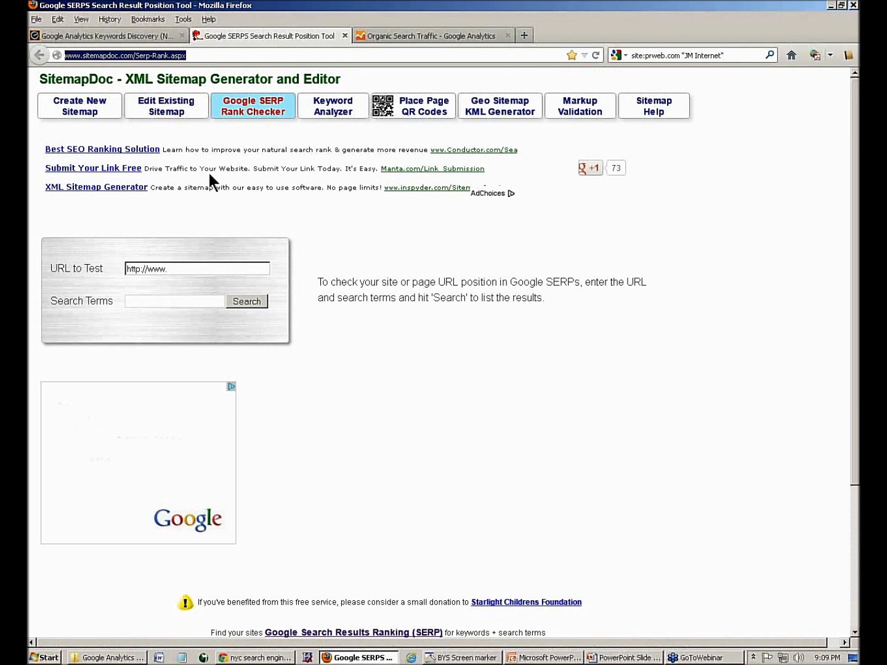
click(192, 268)
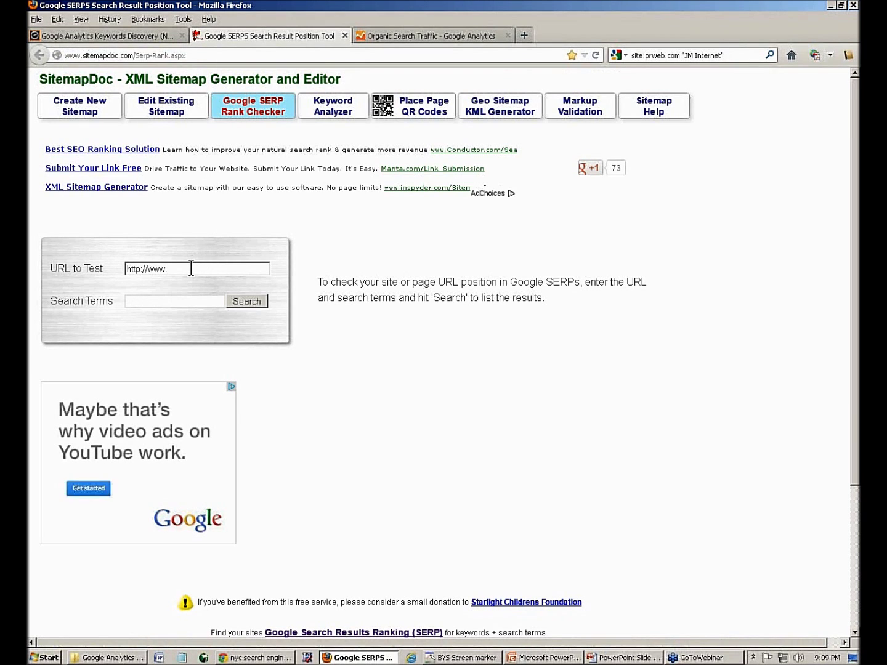
text(jm-seo.org/)
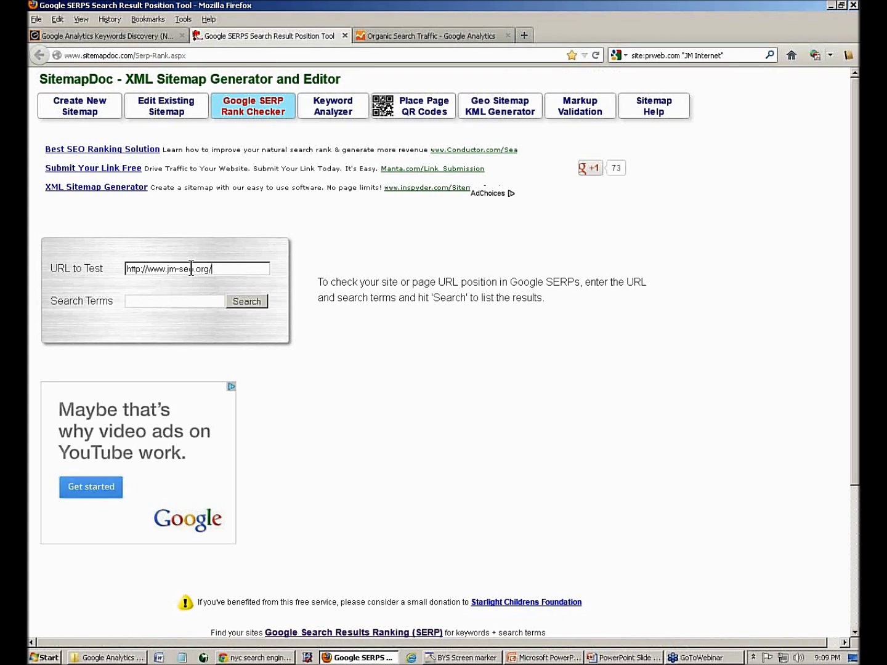
click(381, 36)
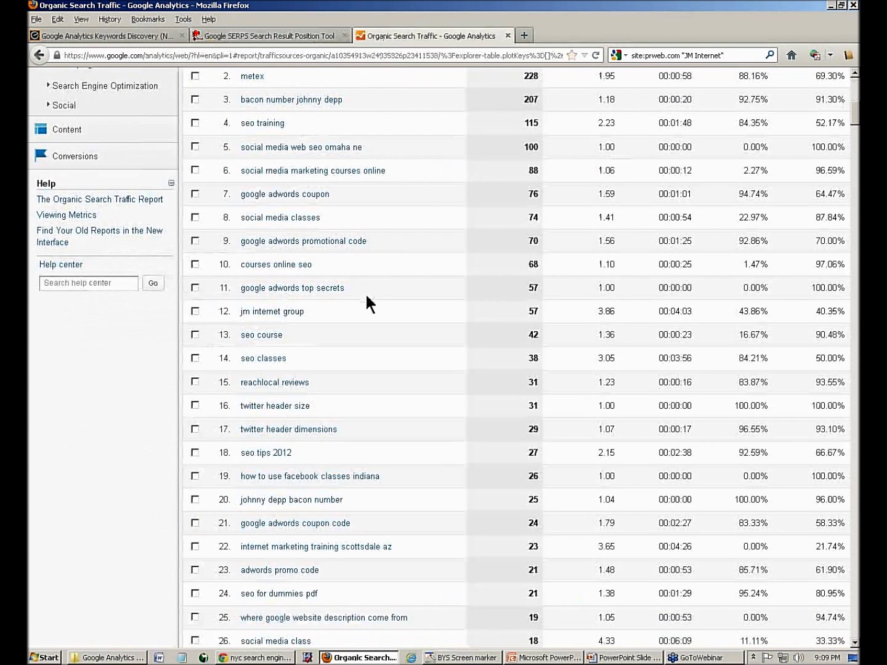
- Copy 'bacon number johnny depp' from the keyword table and check its rank in SitemapDoc
scroll(366, 292, up, 3)
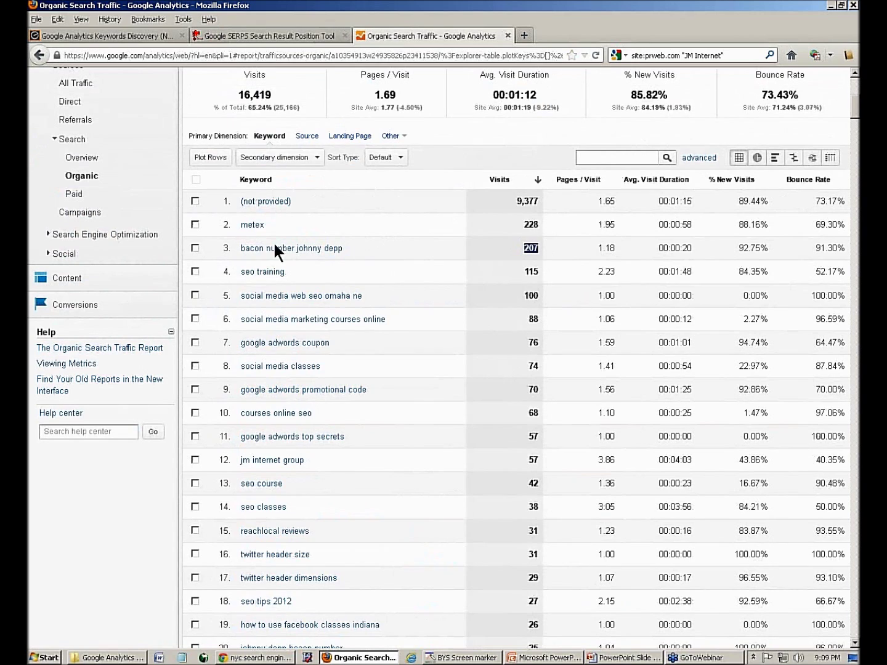
drag(353, 247, 241, 248)
key(ctrl+c)
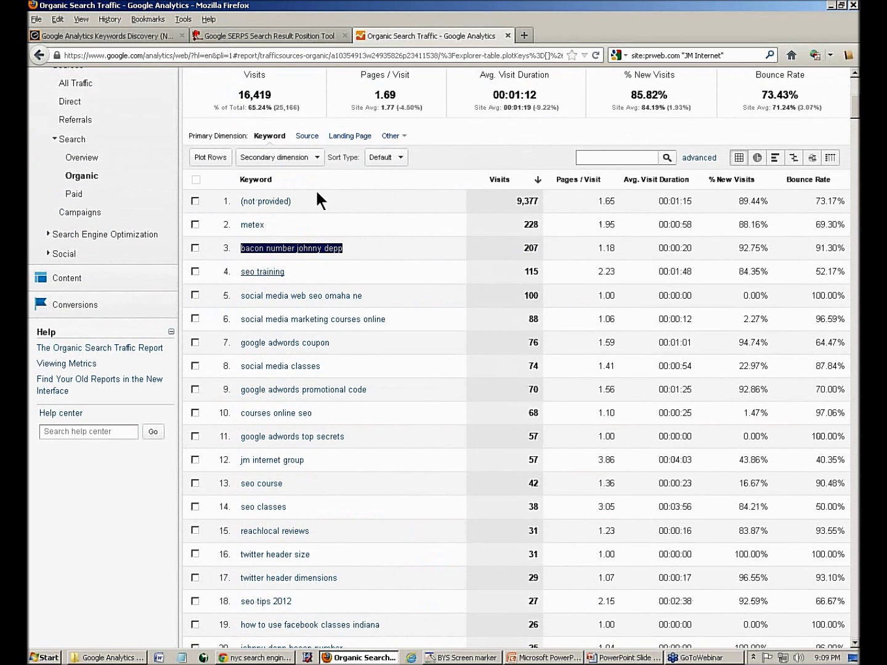
click(280, 36)
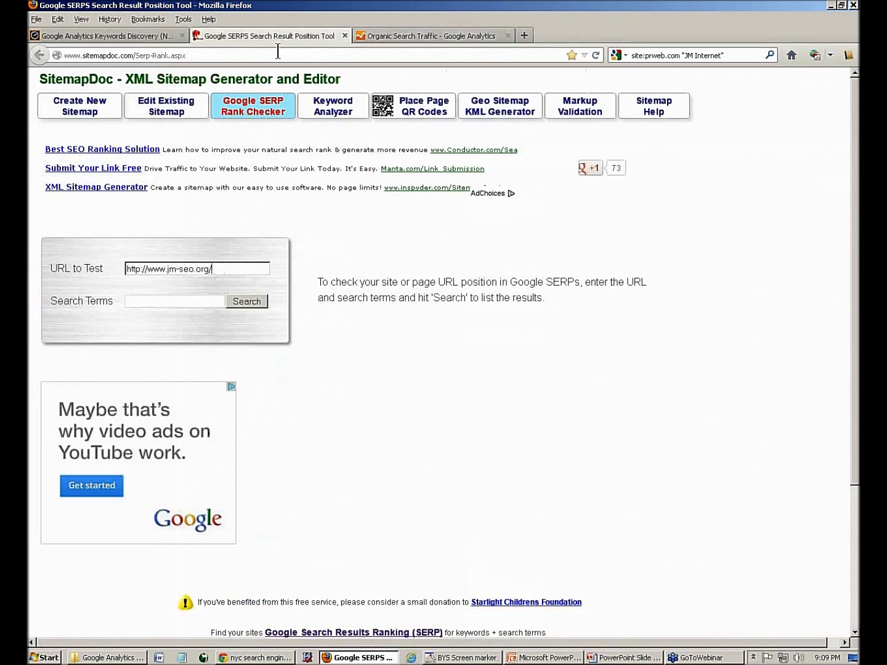
click(166, 300)
key(ctrl+v)
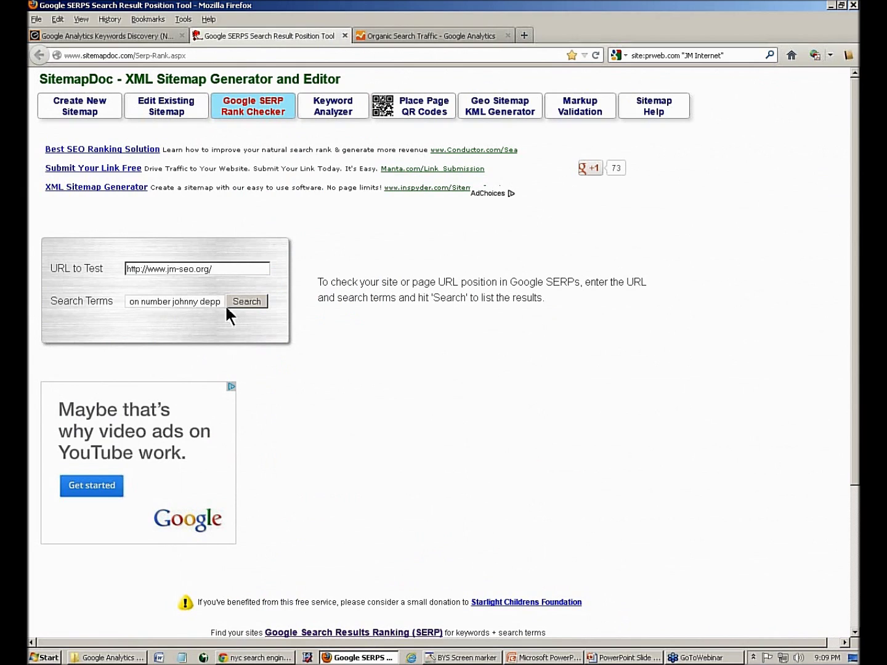
click(246, 302)
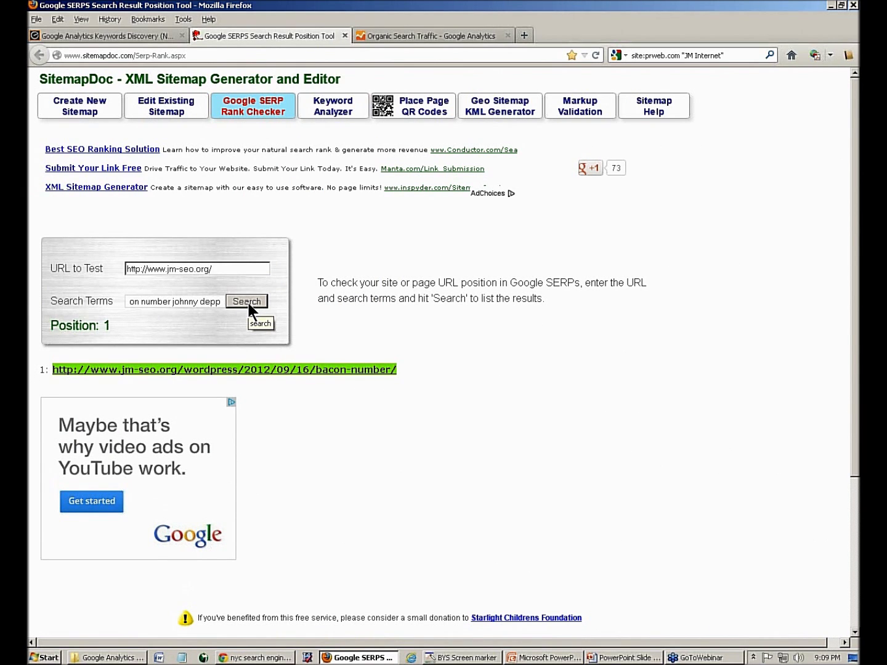
- Search Google for 'bacon number johnny depp', with jm-seo.org's Bacon Number post ranked first
click(256, 657)
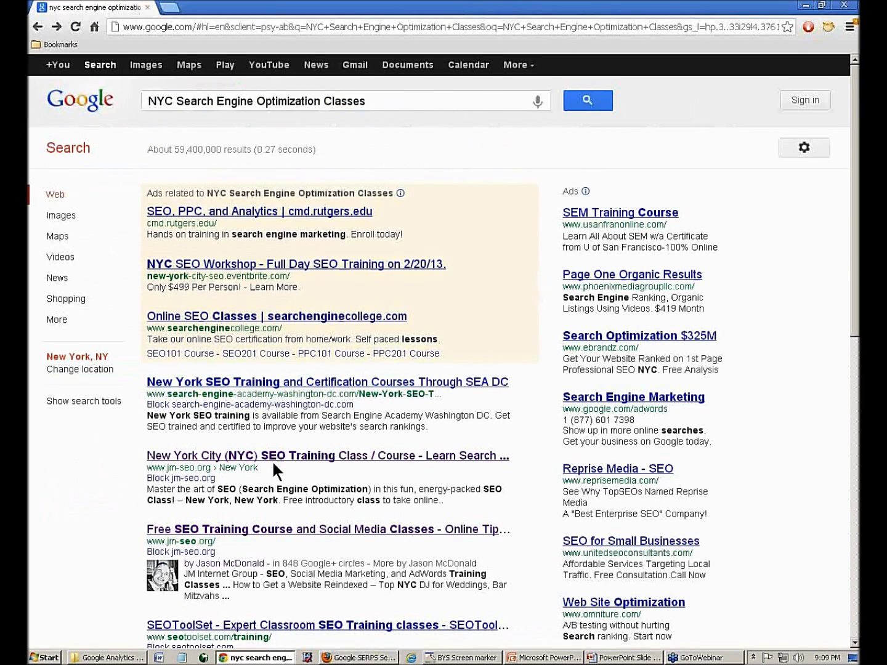
triple_click(375, 97)
key(ctrl+v)
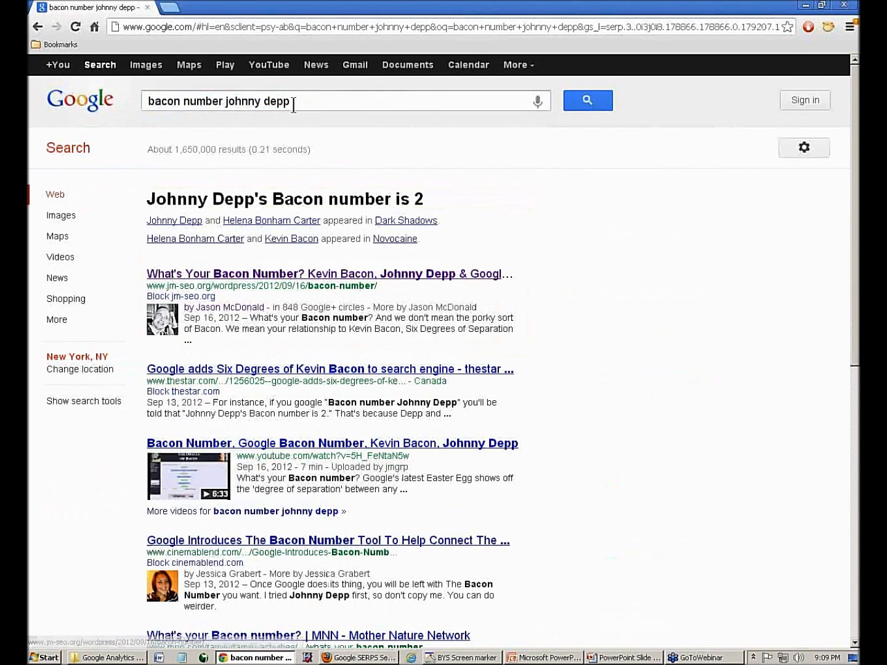
drag(292, 103, 123, 90)
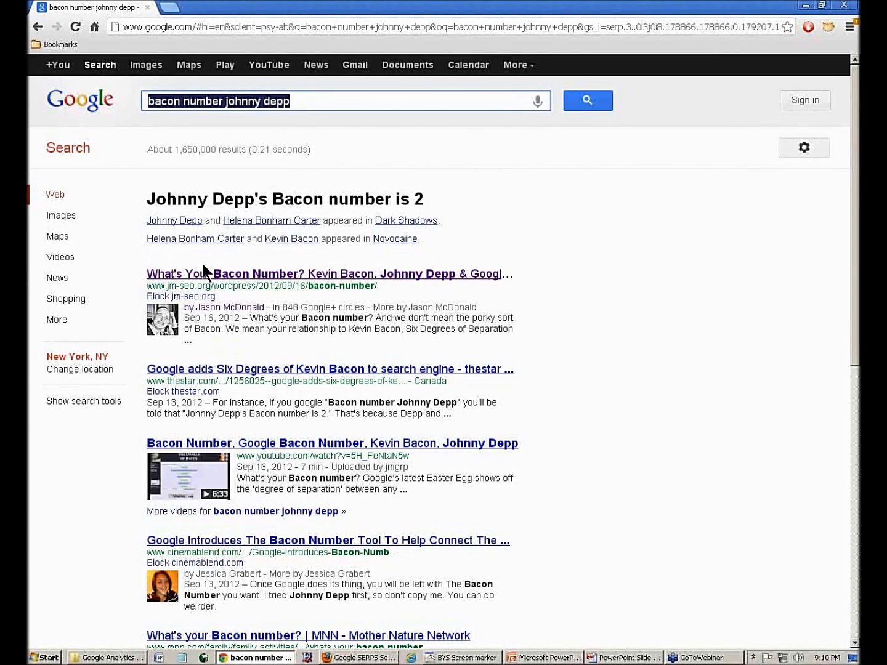
click(371, 657)
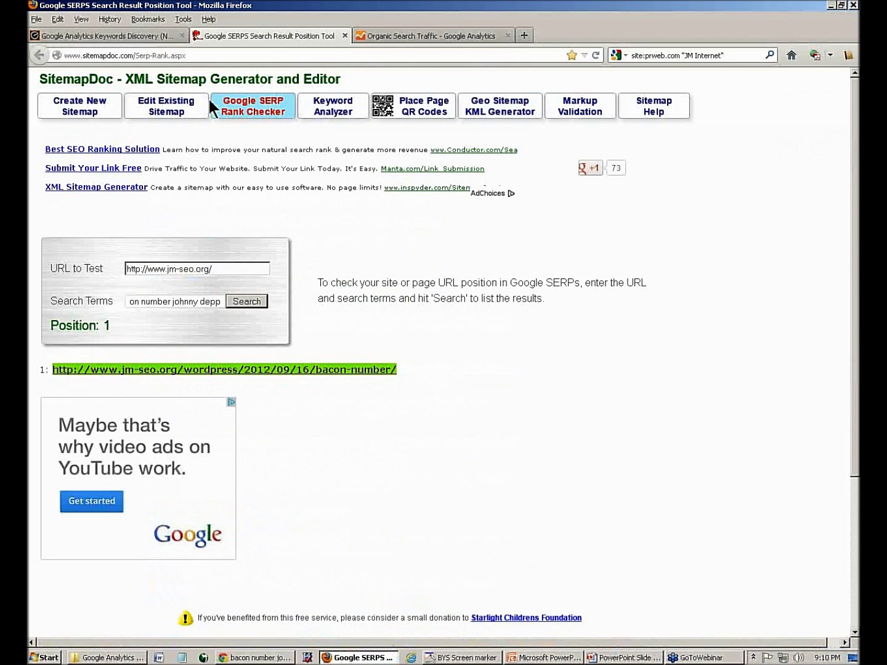
- Copy the keyword 'reachlocal reviews' from row 15 of the organic keyword report
click(419, 36)
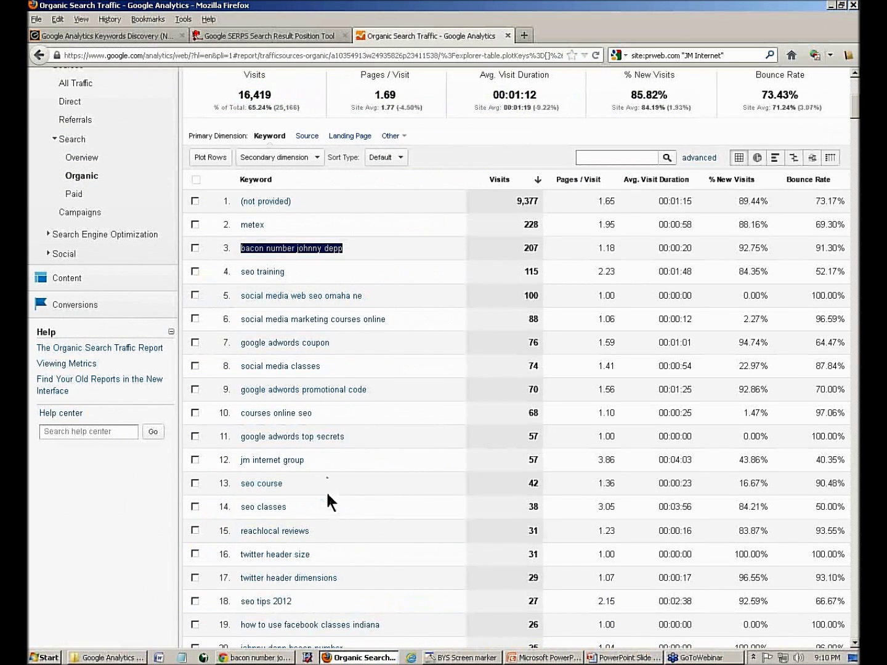
scroll(340, 497, down, 2)
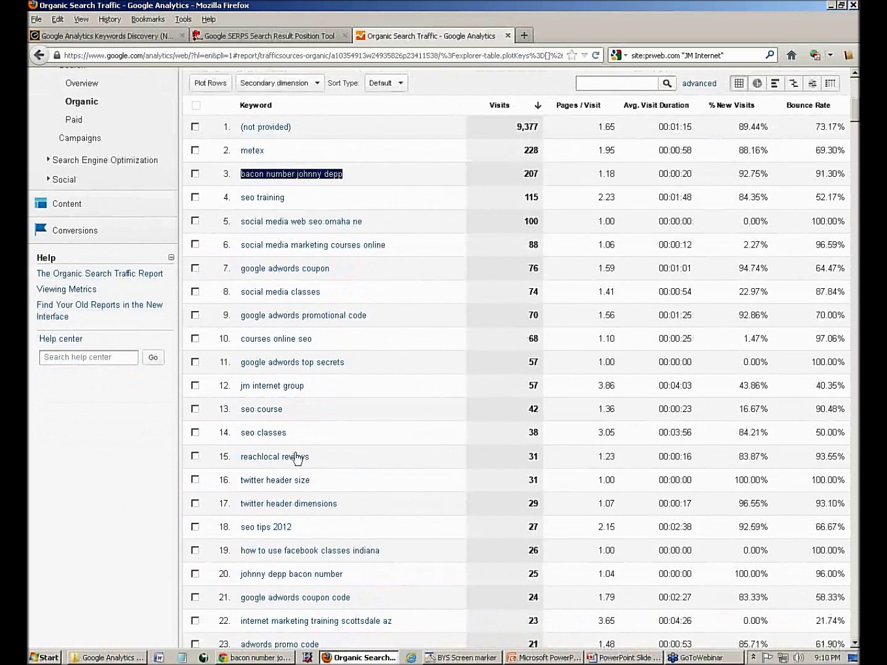
drag(340, 458, 204, 456)
key(ctrl+c)
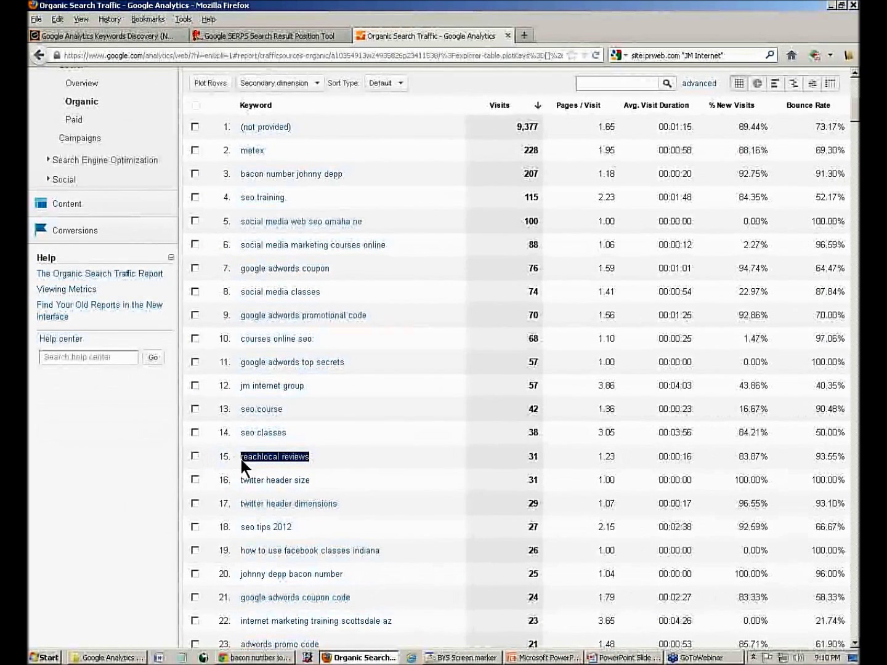
click(223, 660)
- Search Google for 'reachlocal reviews' and scroll through the results
click(316, 99)
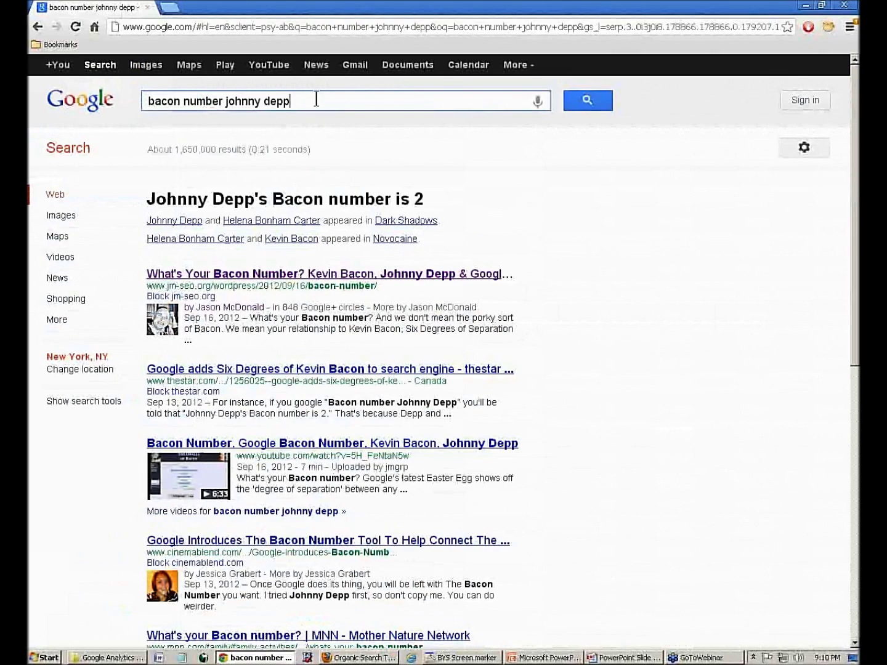
key(ctrl+a)
key(ctrl+v)
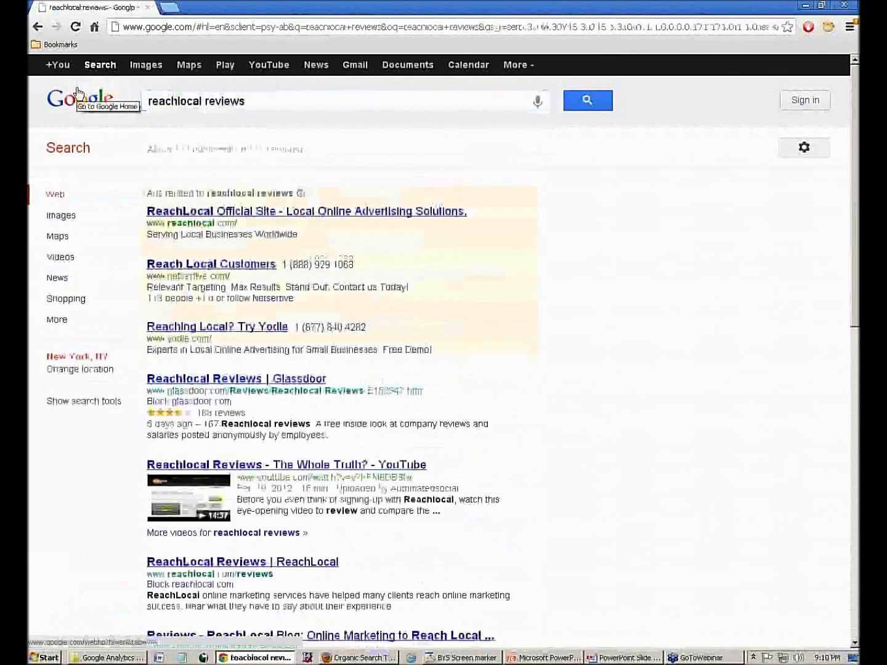
scroll(234, 309, down, 5)
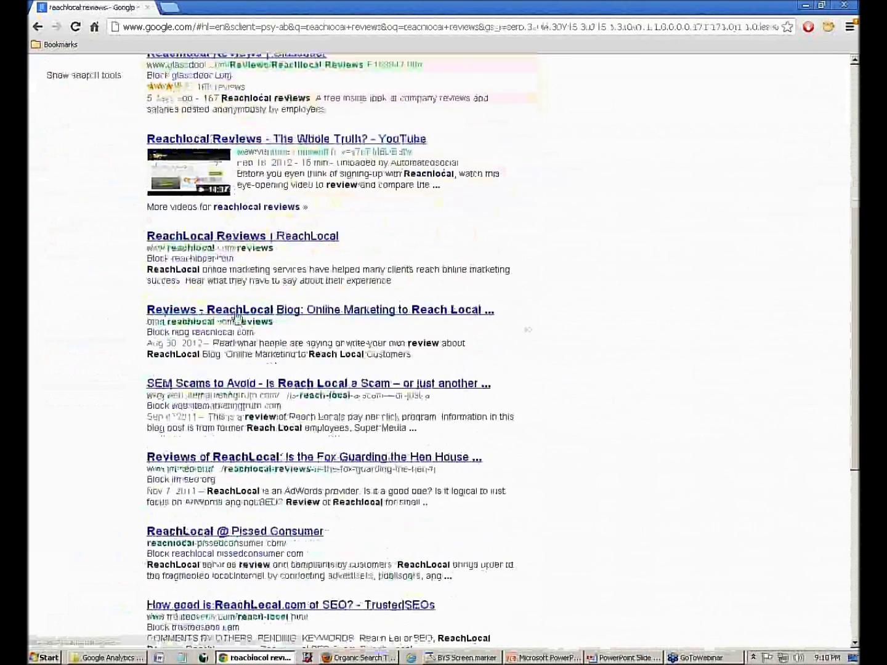
scroll(237, 318, down, 2)
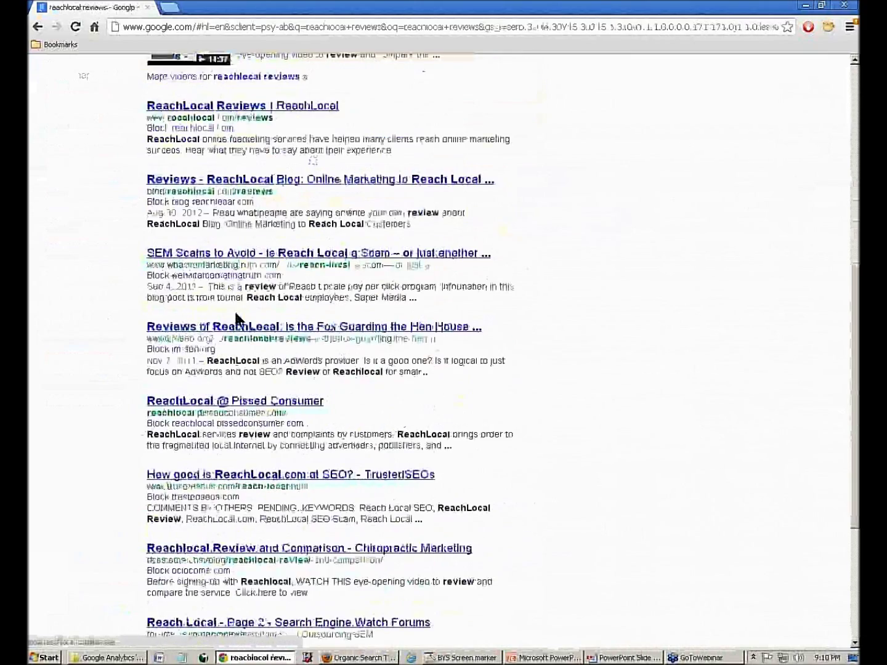
scroll(237, 318, up, 5)
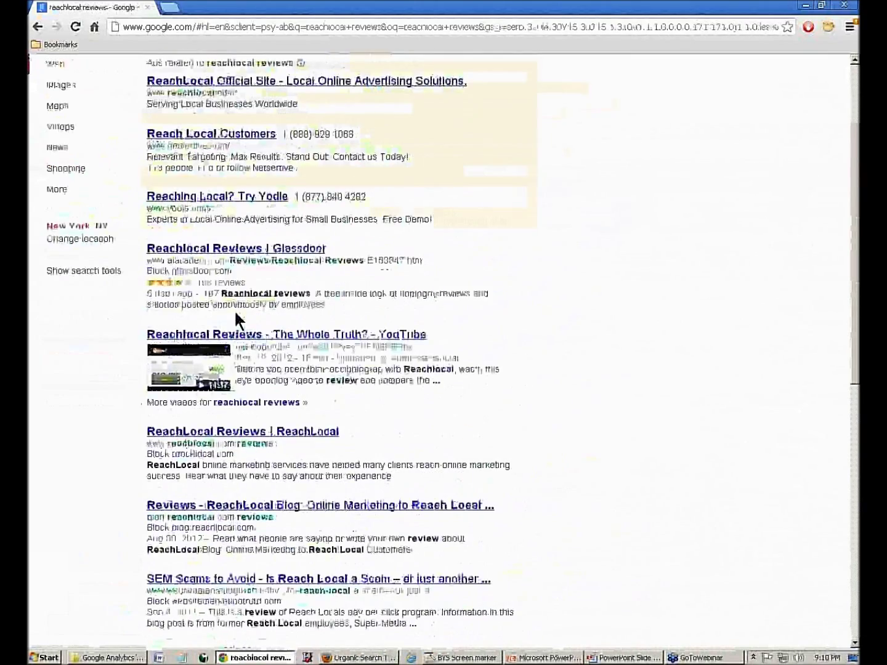
scroll(234, 310, down, 7)
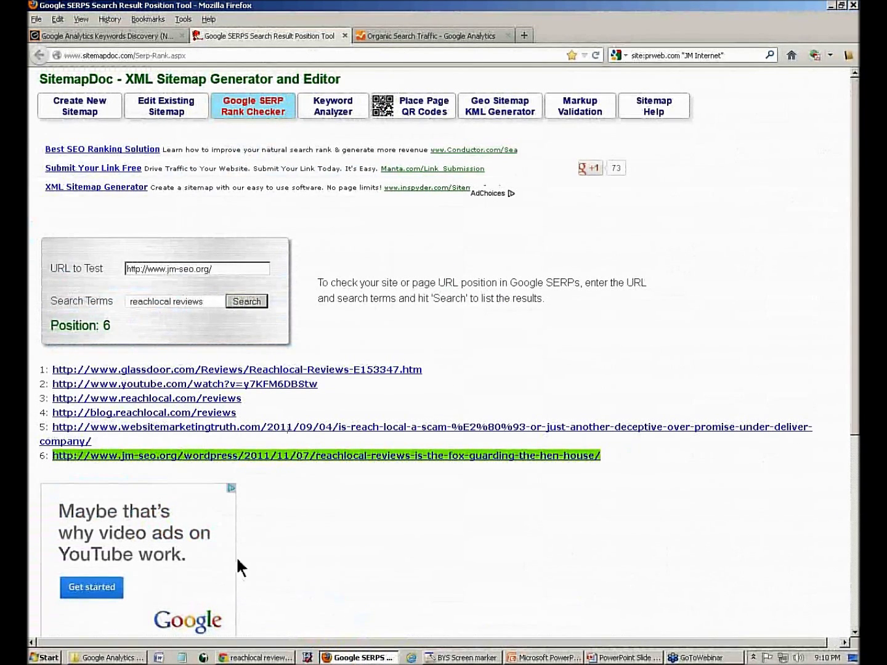
- Open jm-seo.org's 'Reviews of ReachLocal' fox post from the Google results, then go back
click(269, 657)
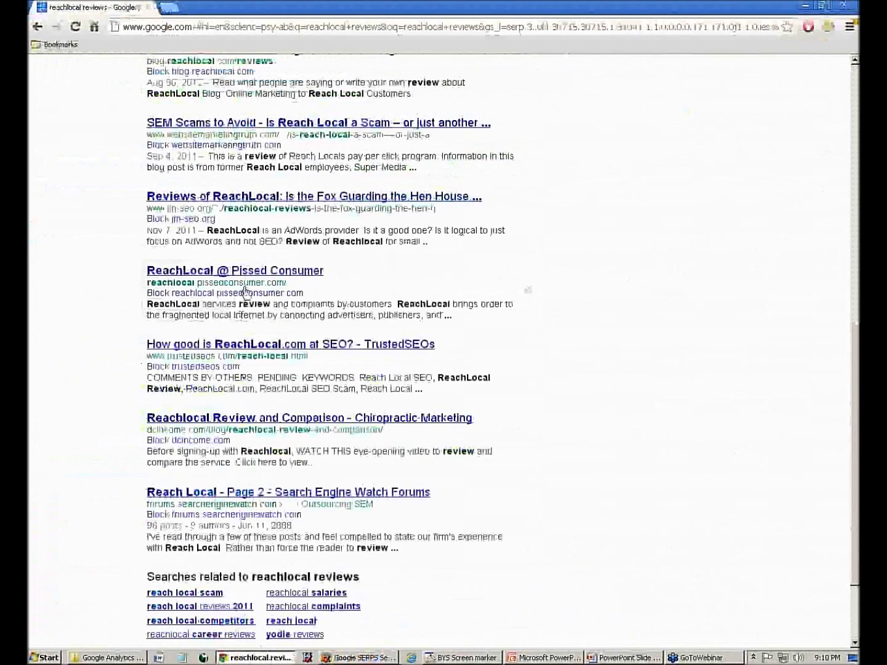
scroll(222, 207, up, 2)
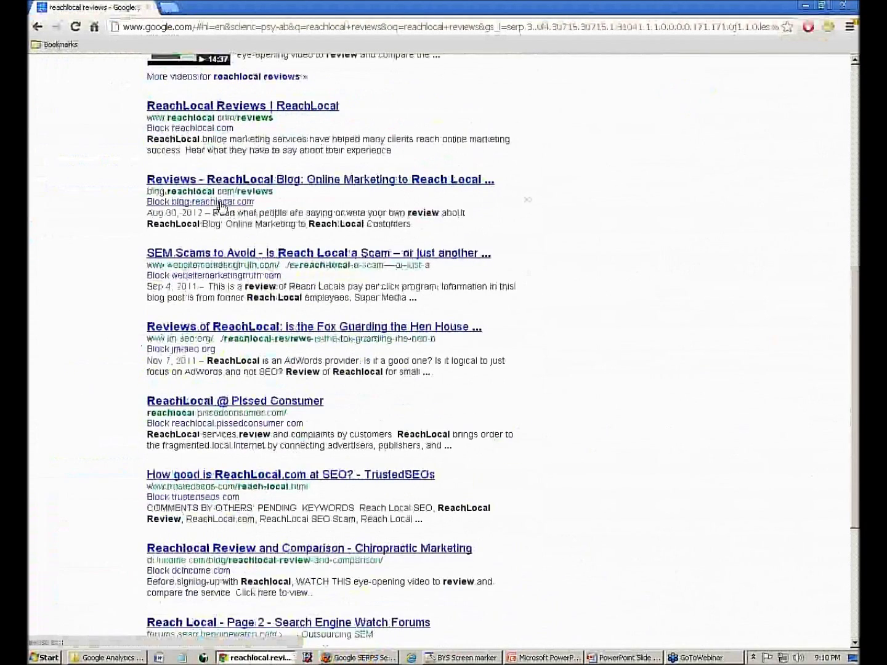
click(165, 328)
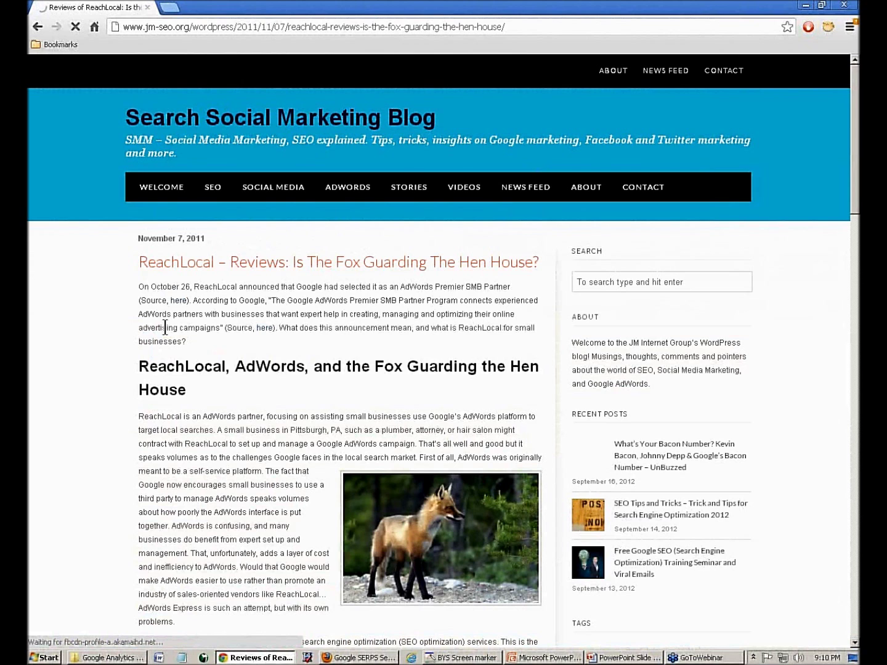
click(37, 27)
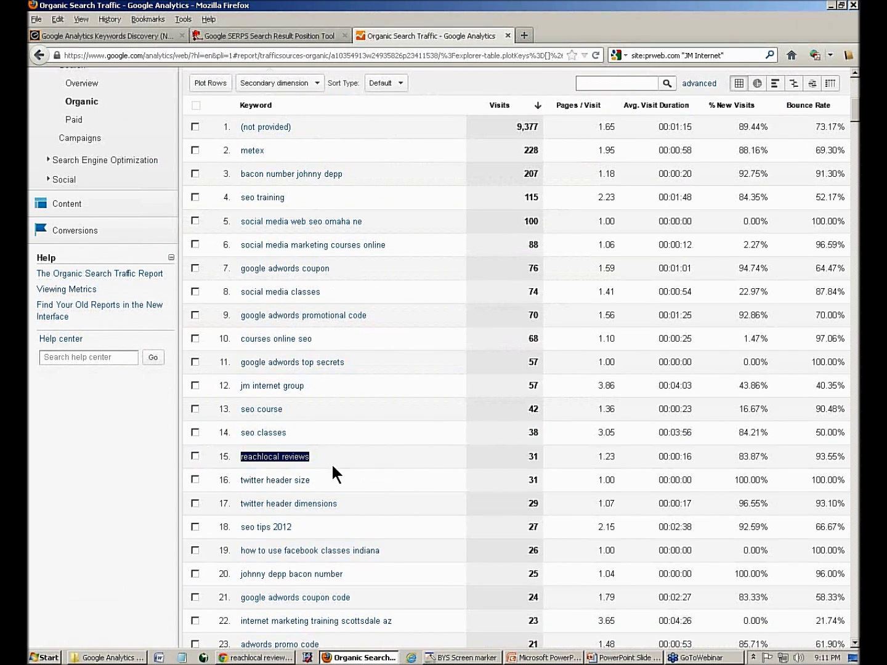
scroll(330, 463, up, 12)
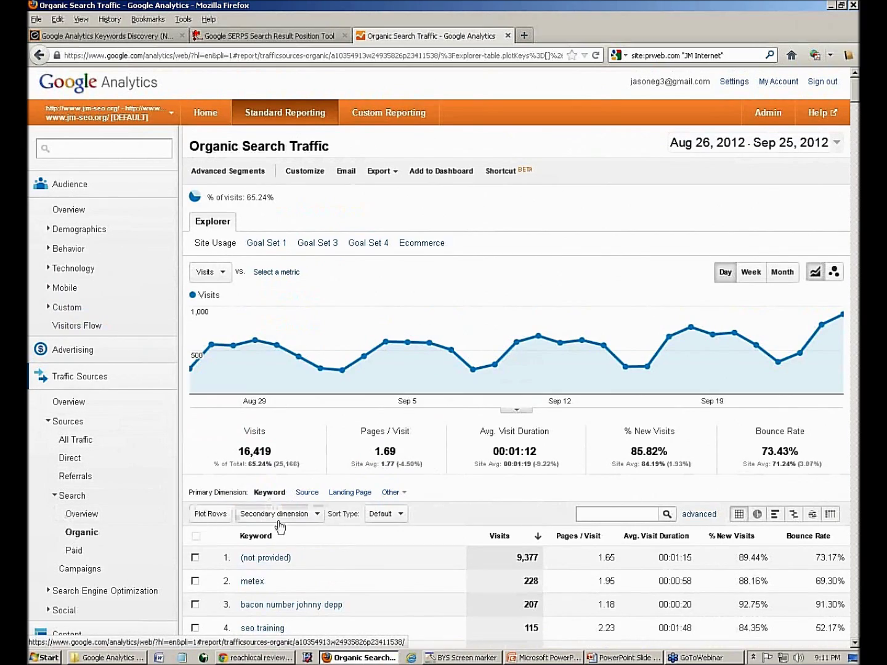
scroll(280, 525, down, 12)
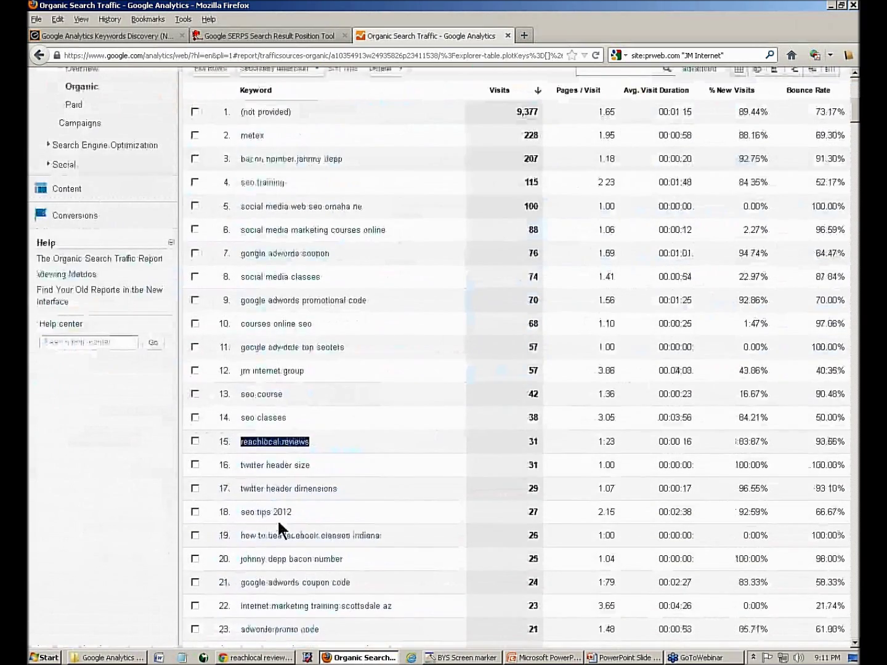
scroll(278, 524, down, 2)
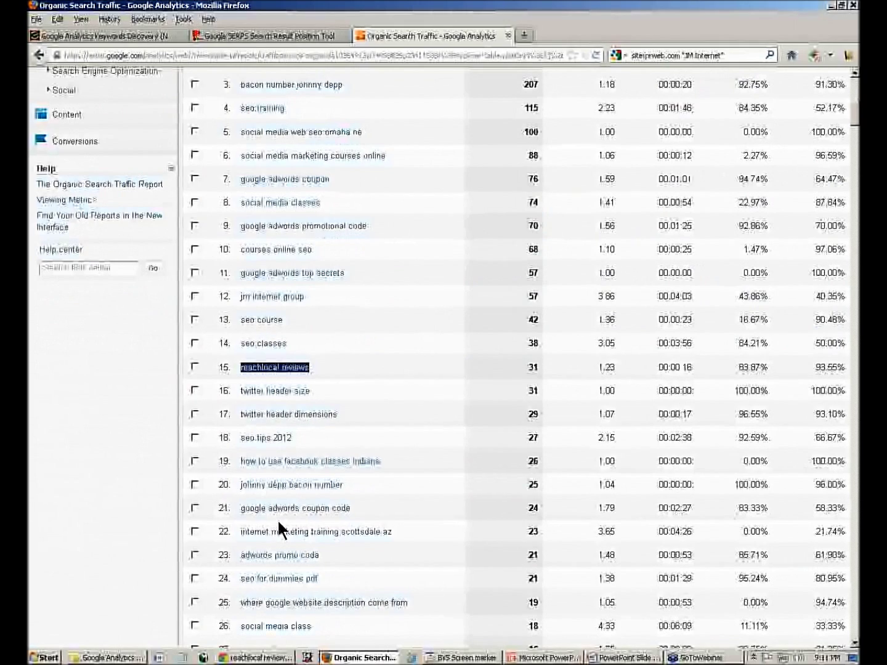
scroll(277, 520, up, 6)
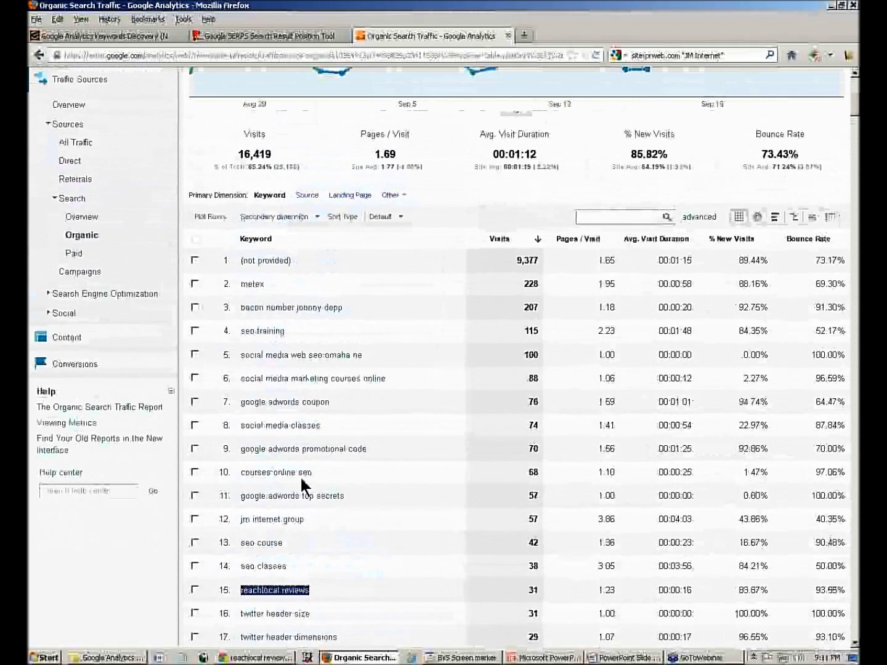
- Draw red boxes around bacon number johnny depp, seo training and jm internet group
click(471, 658)
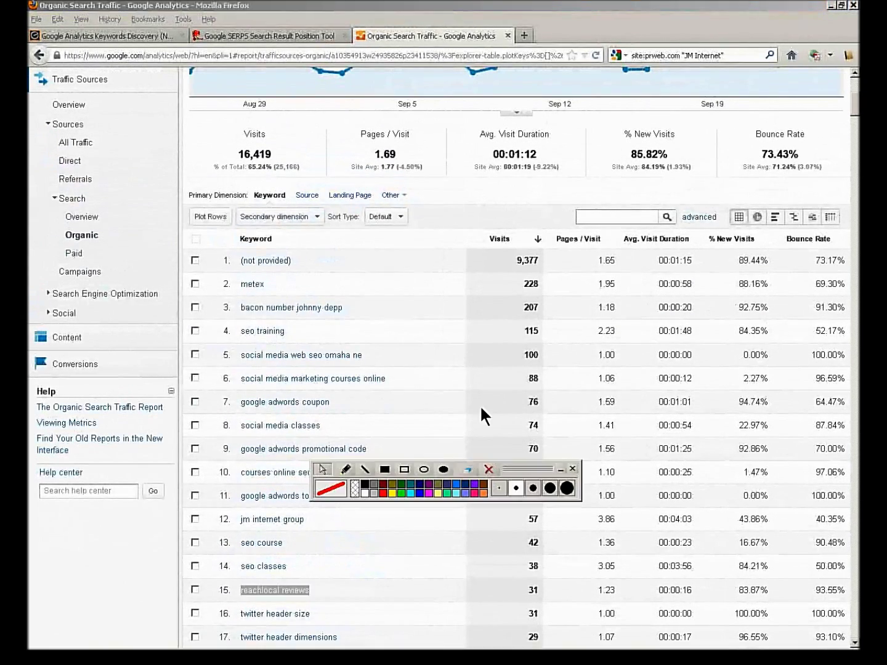
click(412, 470)
drag(512, 469, 663, 463)
drag(233, 296, 357, 322)
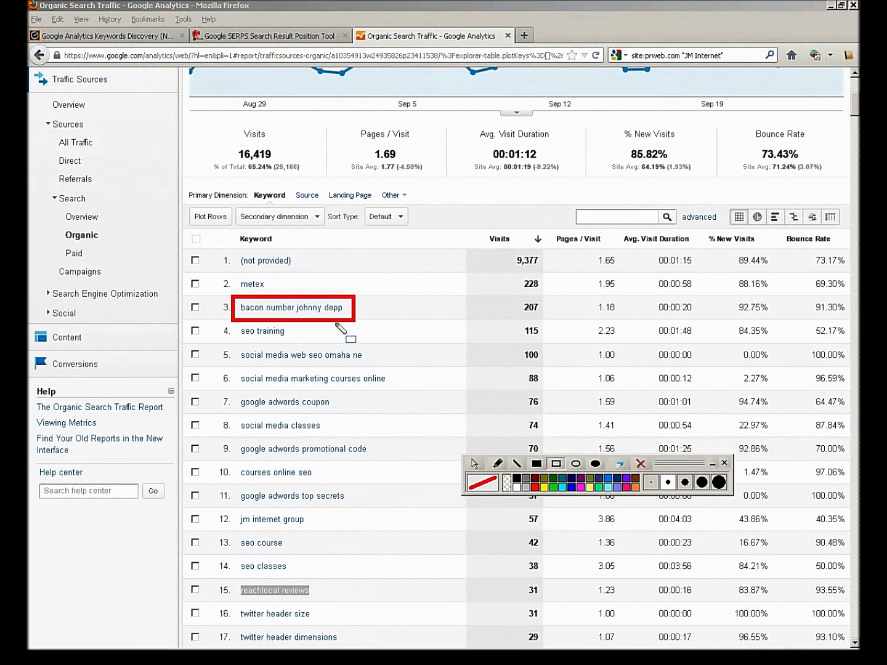
drag(234, 321, 291, 344)
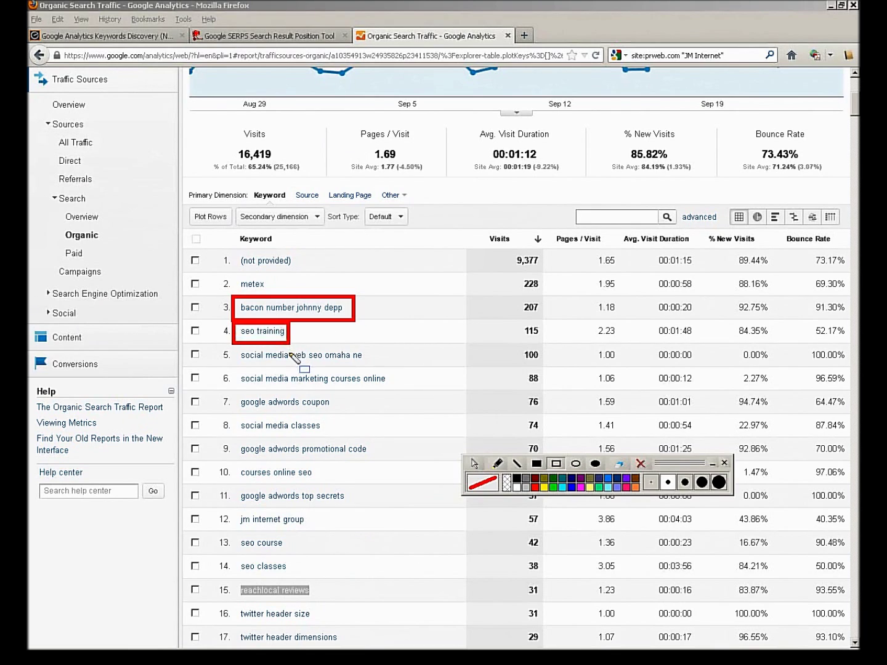
drag(225, 509, 315, 531)
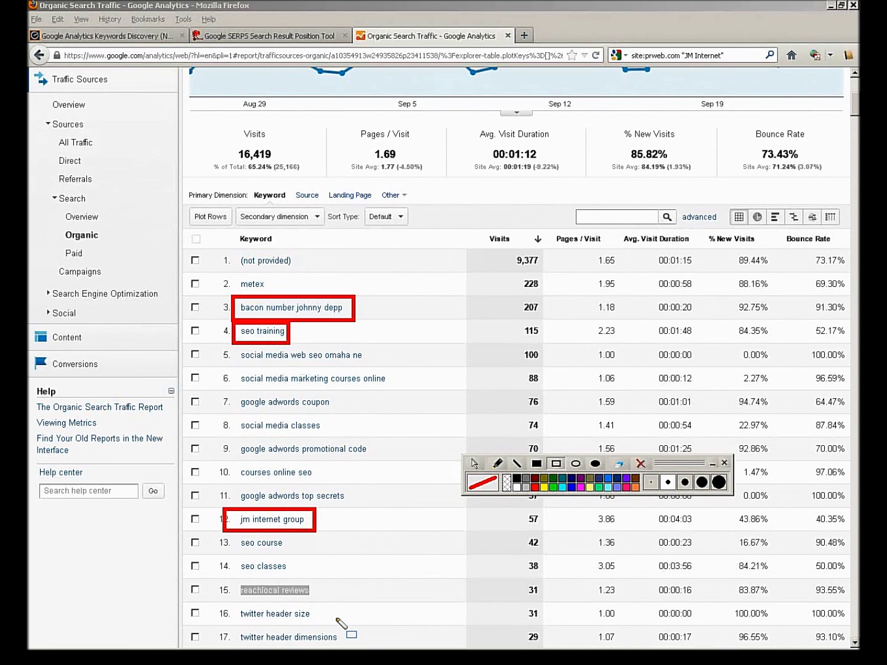
- Add red line marks beside jm internet group and the other boxed keywords
click(516, 463)
drag(325, 517, 356, 511)
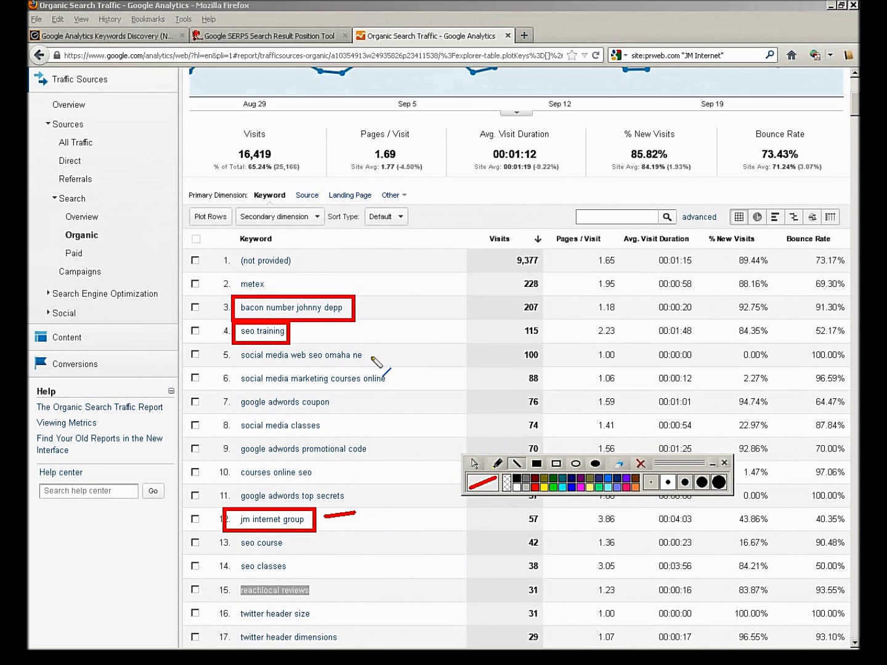
drag(367, 311, 410, 311)
- Clear all annotations and enter 'nyc' in the keyword table filter
click(640, 464)
click(478, 467)
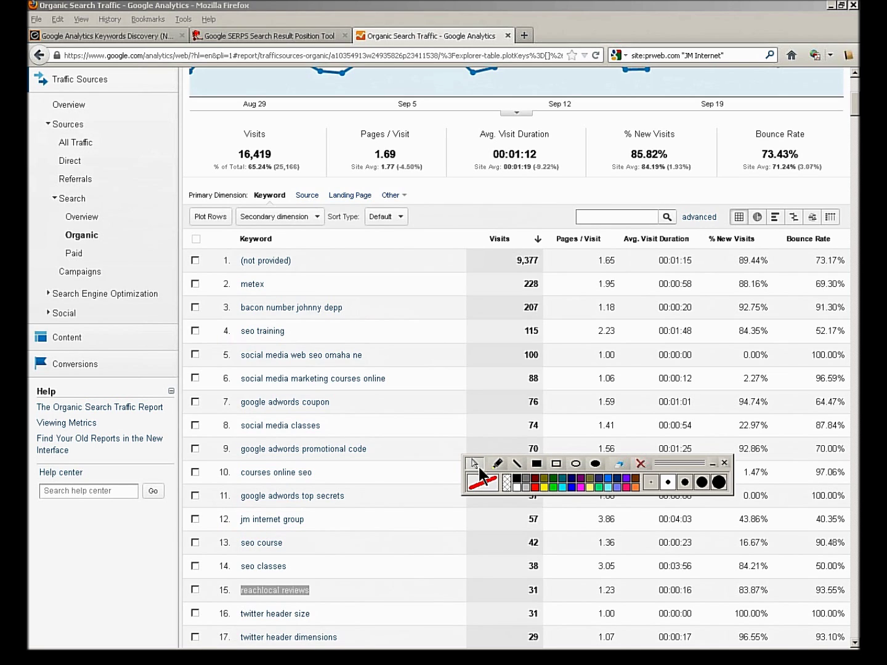
click(619, 214)
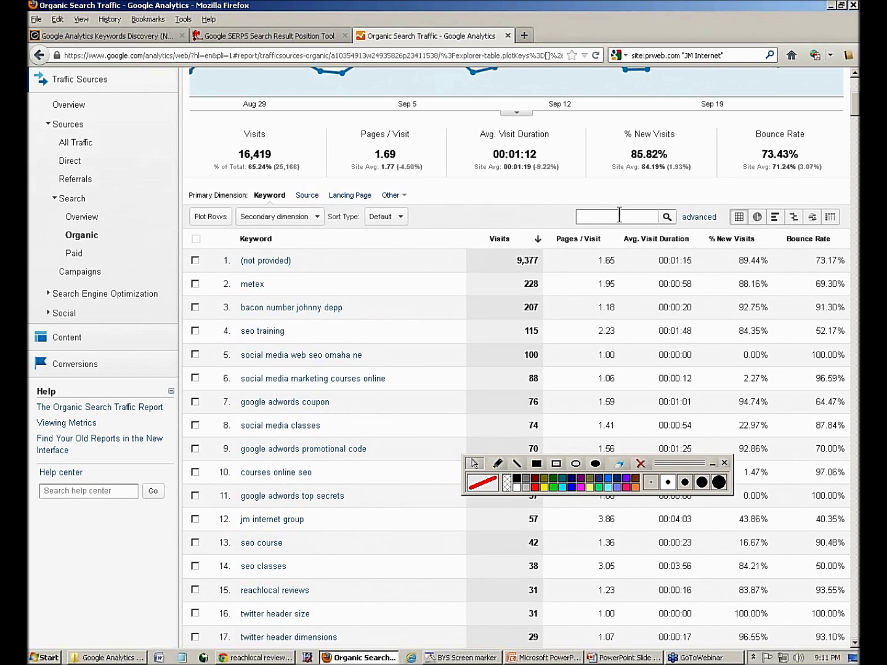
text(nyc)
- Box the 'nyc' filter term in red, then erase the marks
click(556, 462)
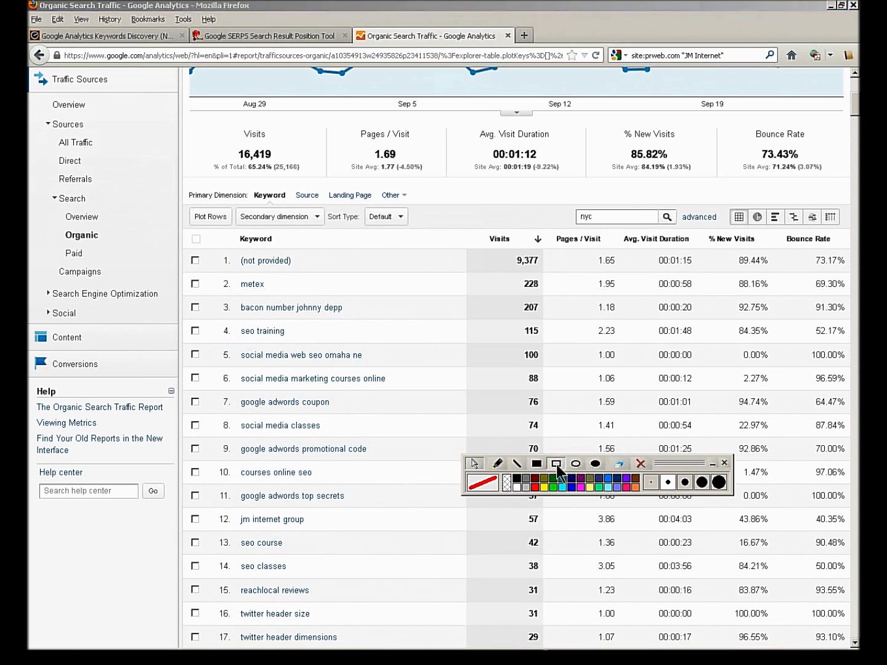
mouse_move(567, 202)
mouse_down()
mouse_move(592, 218)
mouse_move(686, 233)
mouse_up()
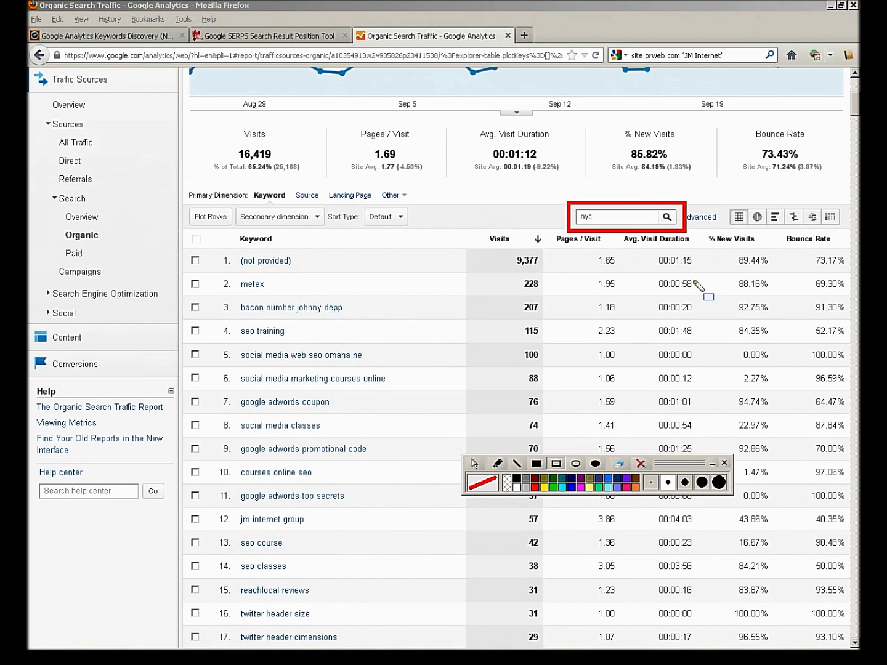
drag(547, 191, 608, 242)
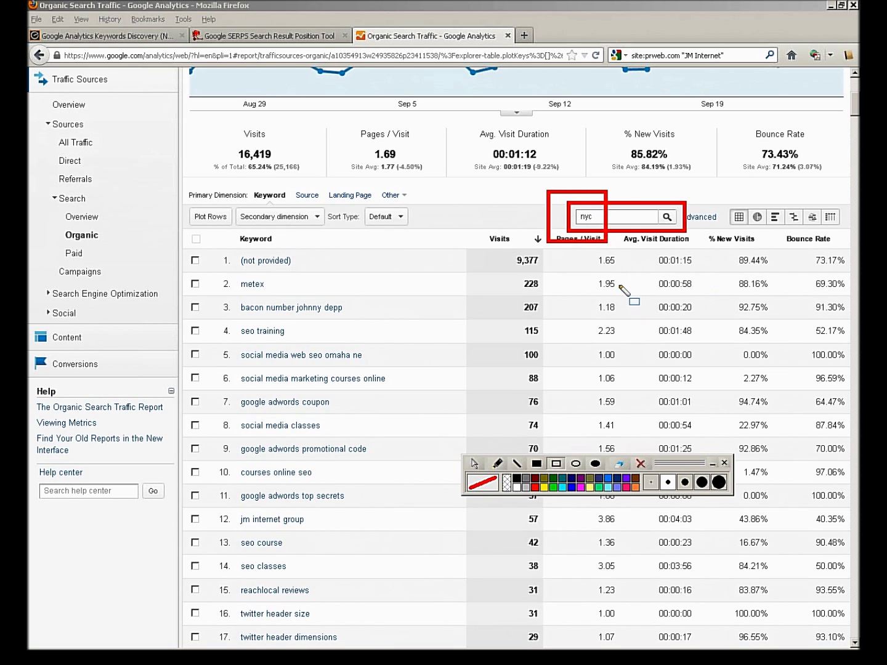
click(641, 464)
key(Escape)
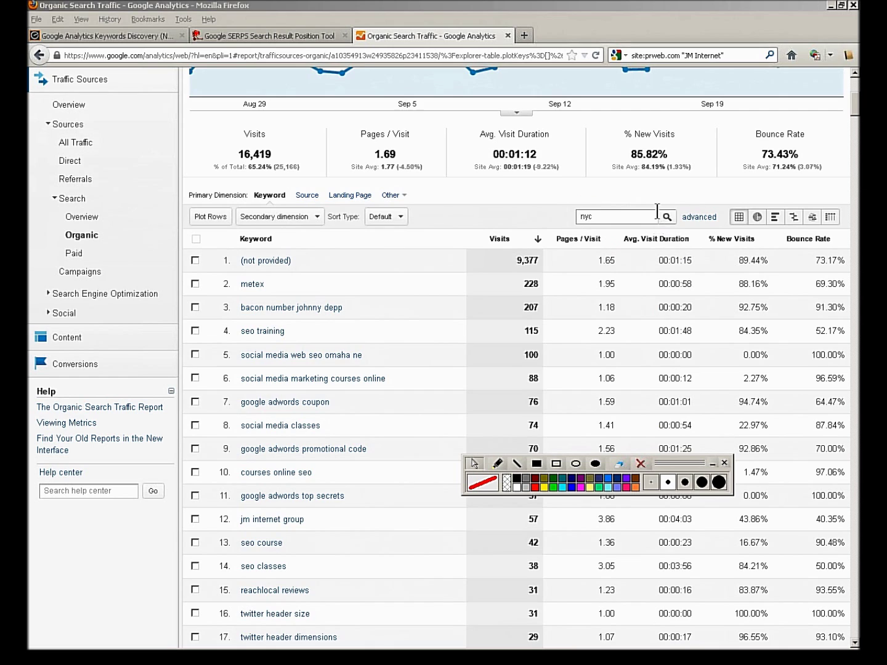
- Apply the 'nyc' filter, leaving only nyc keywords totalling 52 visits
click(666, 218)
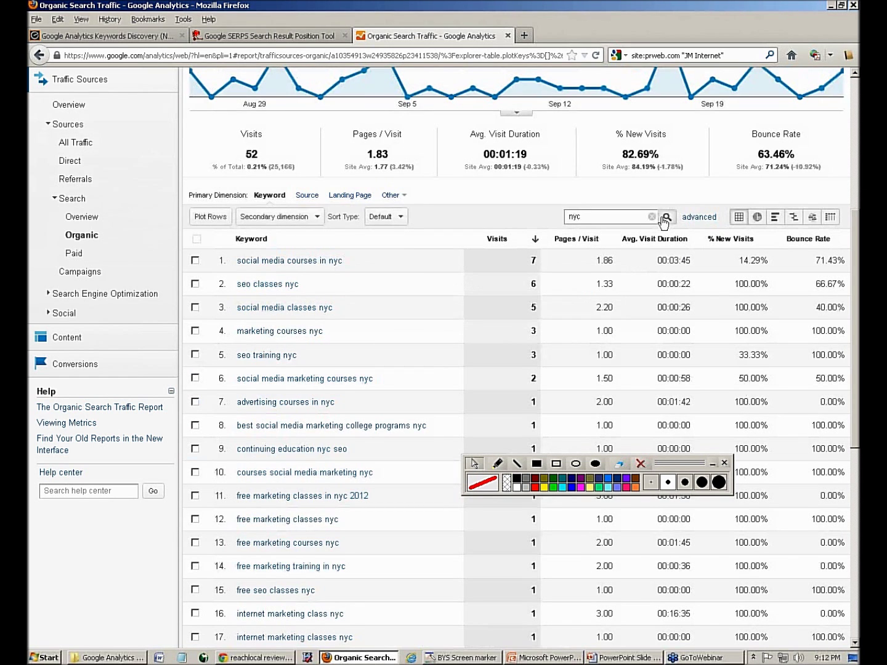
scroll(664, 223, up, 5)
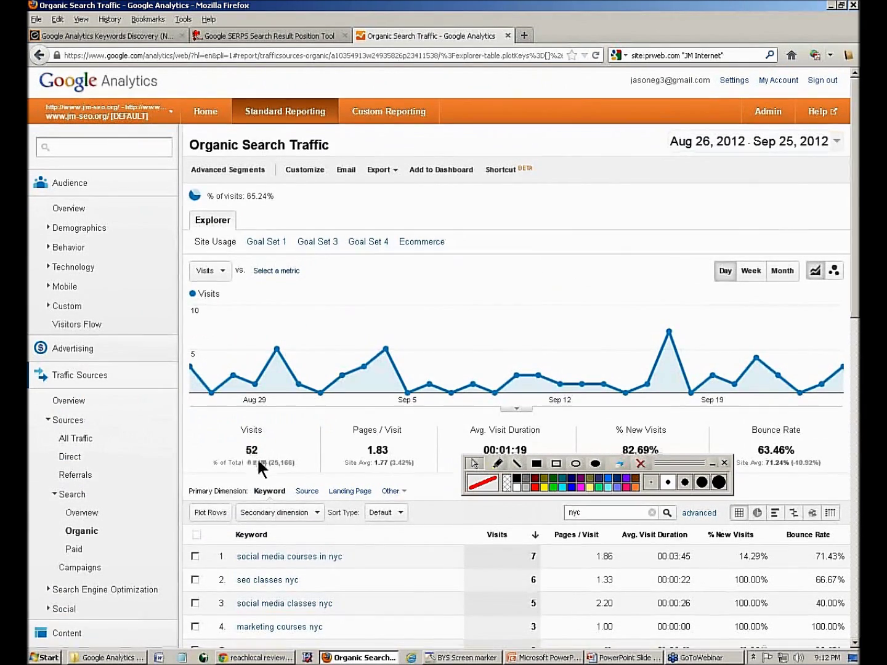
scroll(257, 457, down, 6)
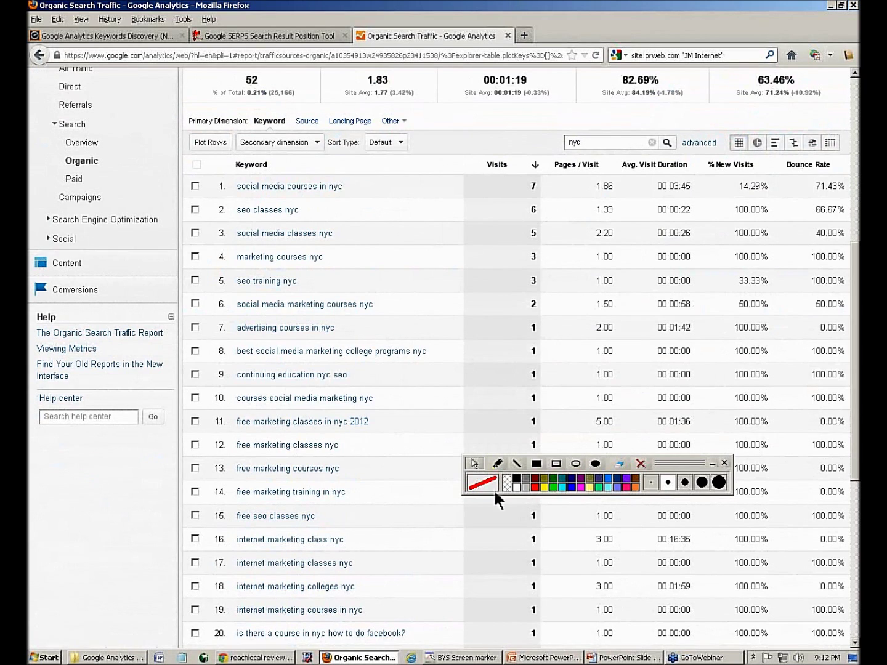
- Frame the nyc keyword list in red, erase it, and select 'seo training nyc'
click(556, 464)
drag(221, 171, 419, 557)
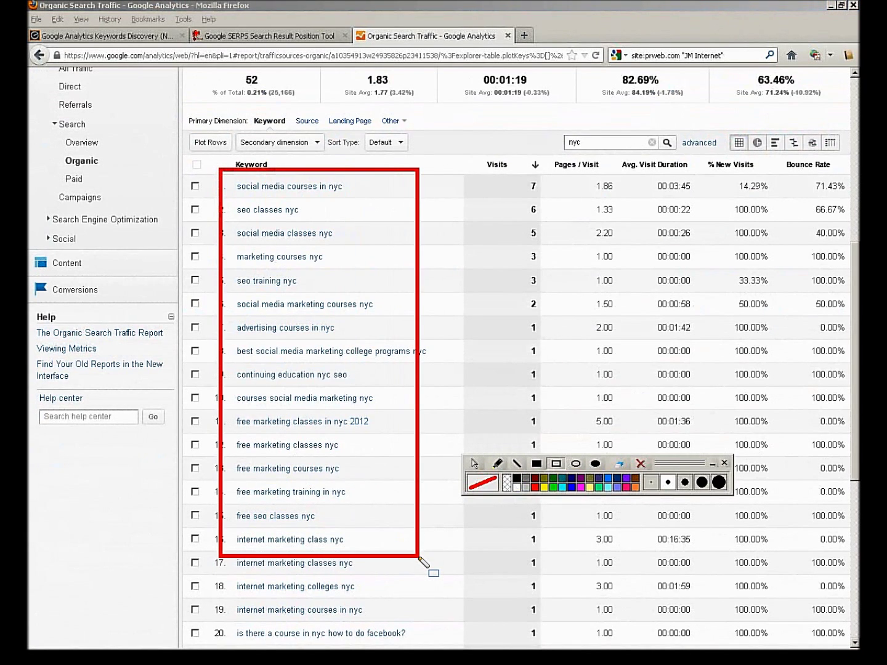
click(640, 463)
drag(304, 282, 241, 284)
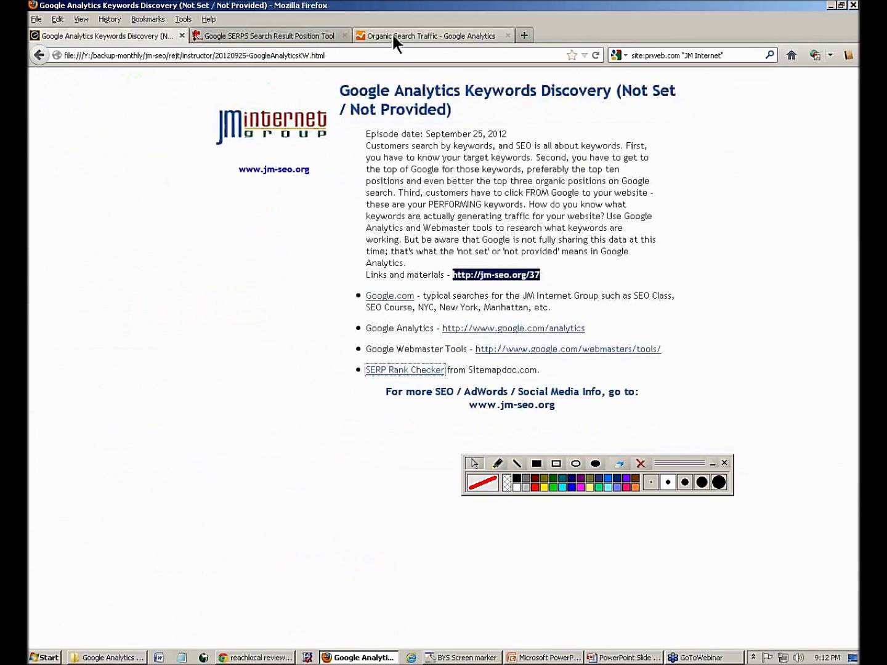
click(392, 34)
- Replace the 'nyc' filter with 'classes', giving 617 visits led by social media classes (74)
scroll(365, 420, down, 4)
scroll(365, 419, up, 5)
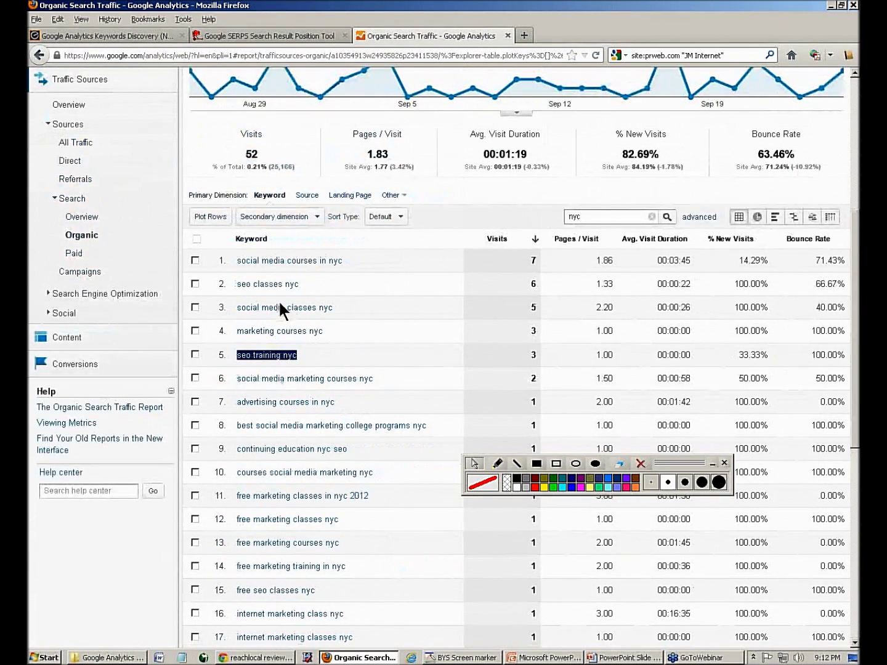
drag(644, 217, 448, 224)
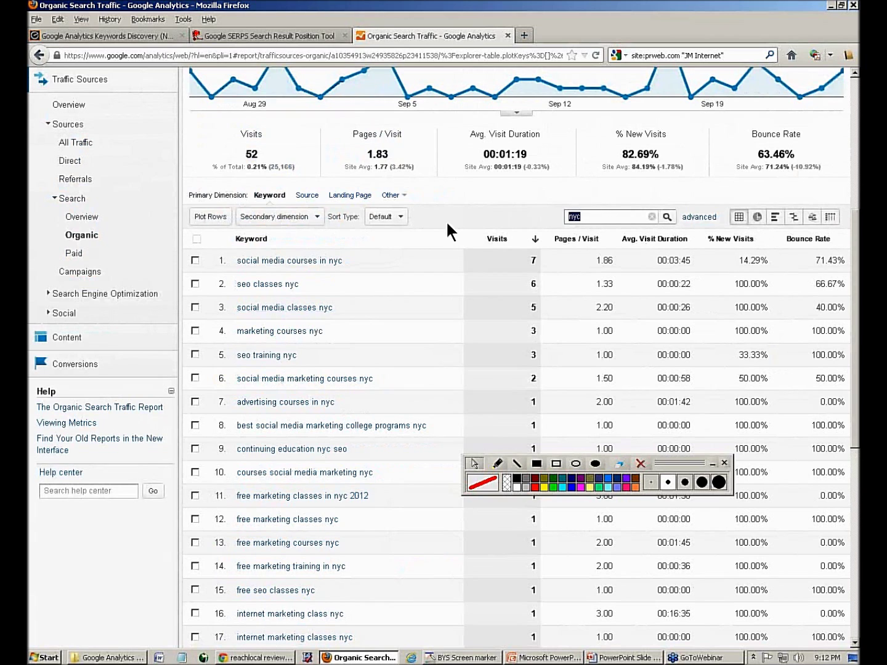
text(classes)
click(667, 216)
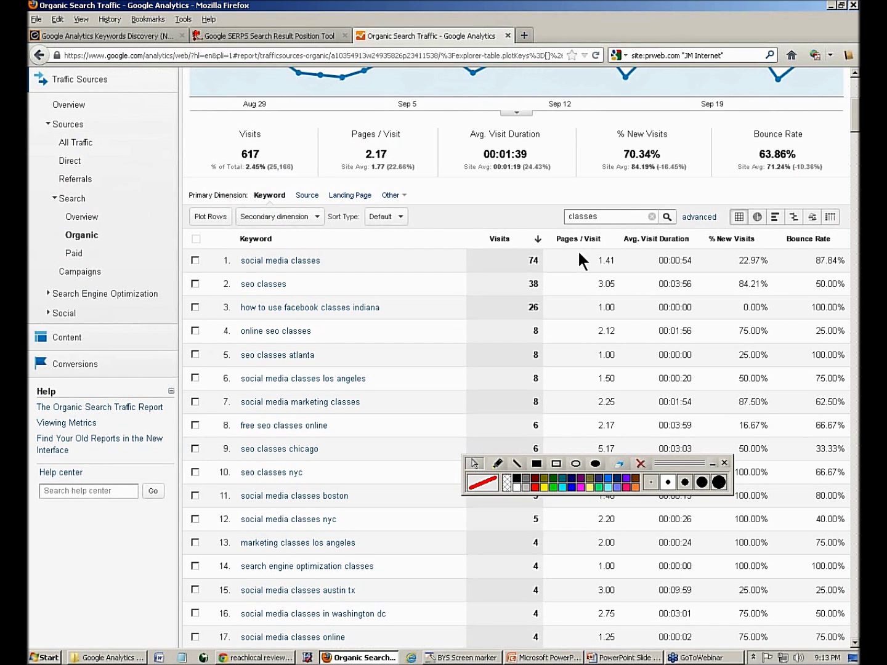
drag(609, 217, 567, 216)
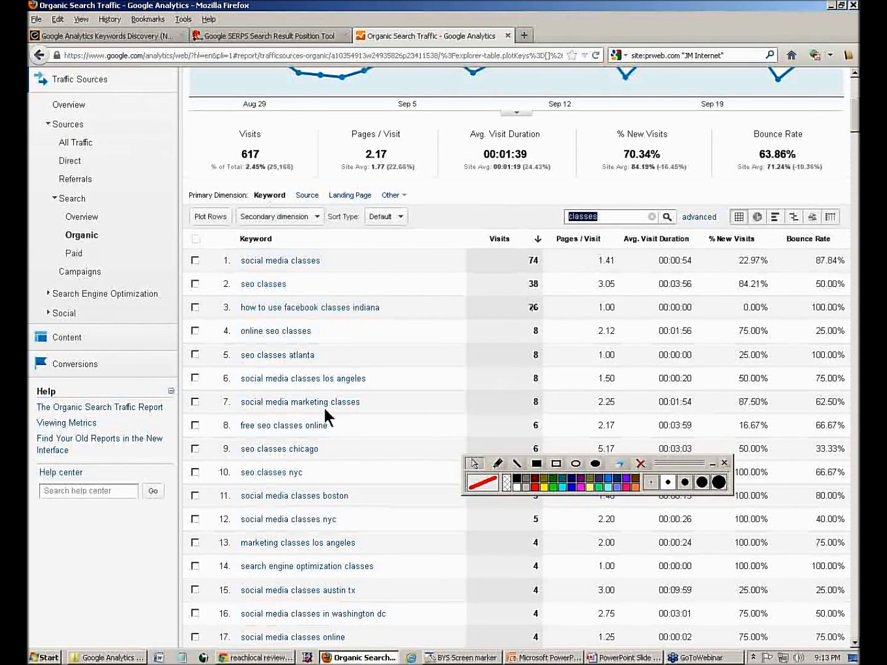
scroll(324, 411, down, 10)
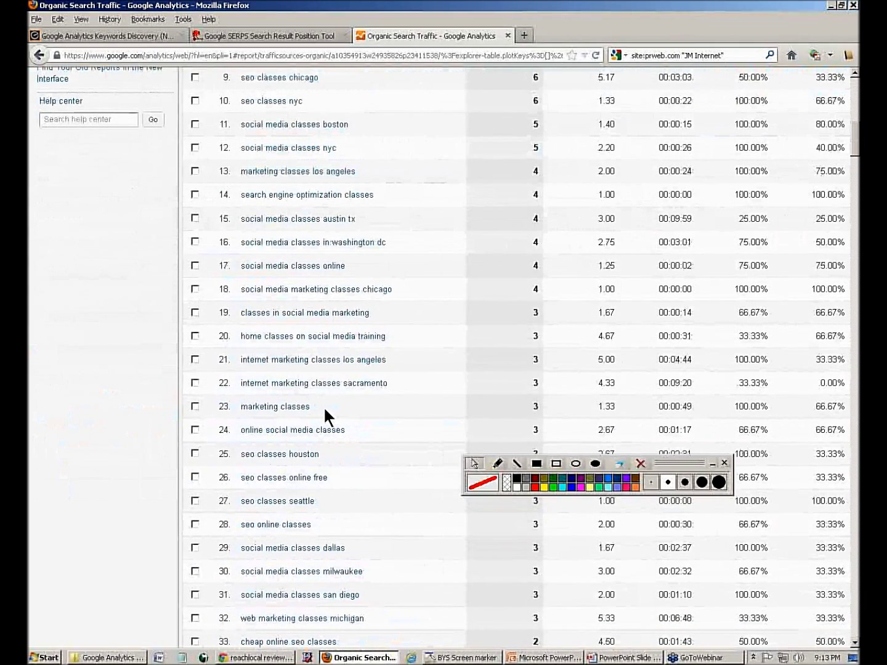
scroll(325, 410, down, 5)
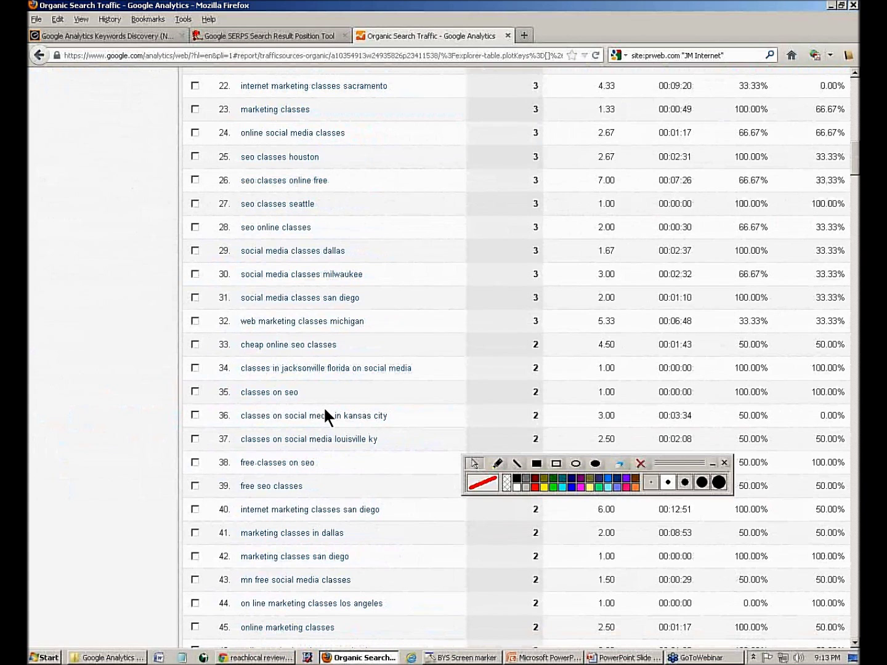
key(Return)
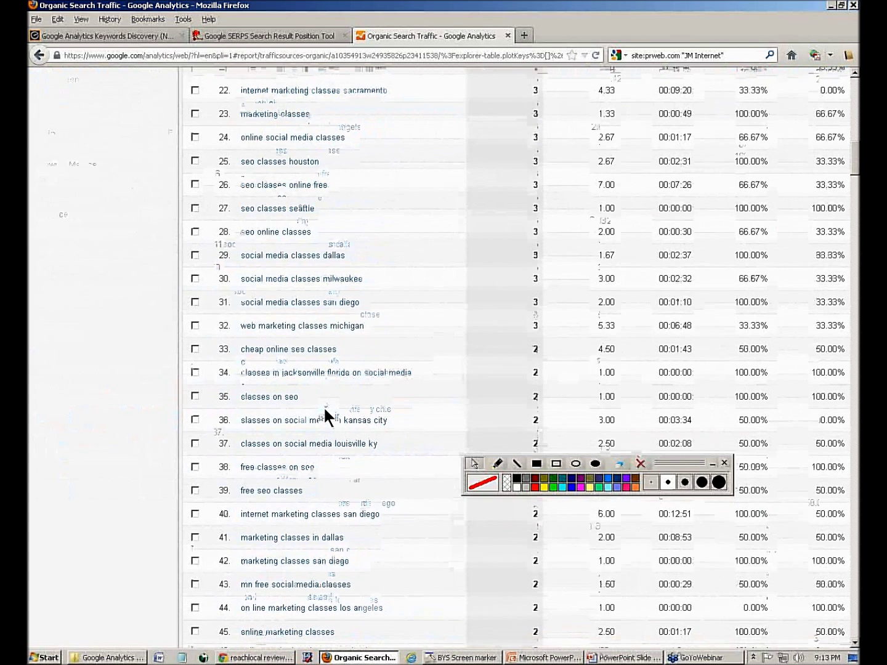
- Remove the filter to list all 4186 keywords and select 'rich snippets tutorial' at row 492
key(BackSpace)
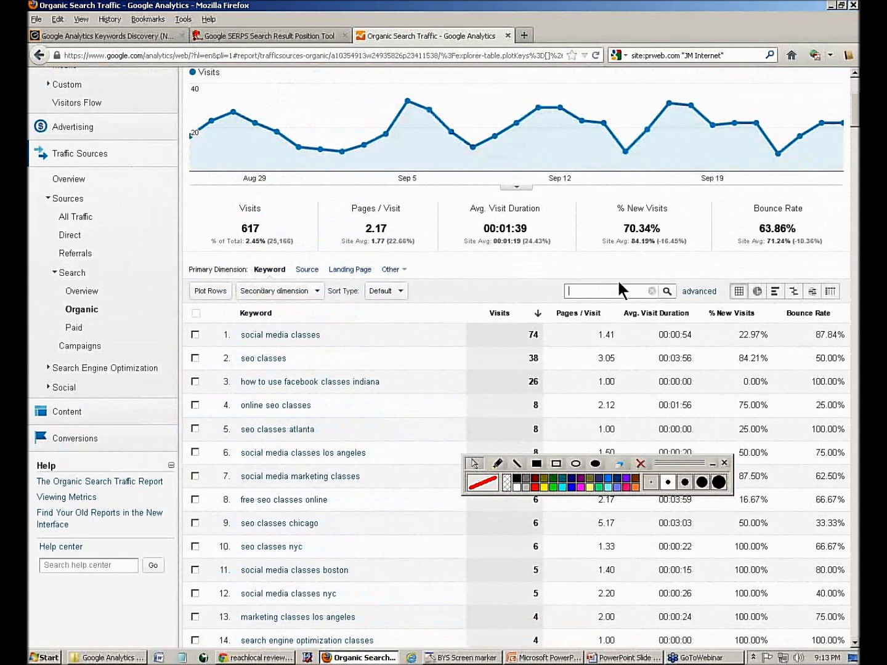
click(653, 291)
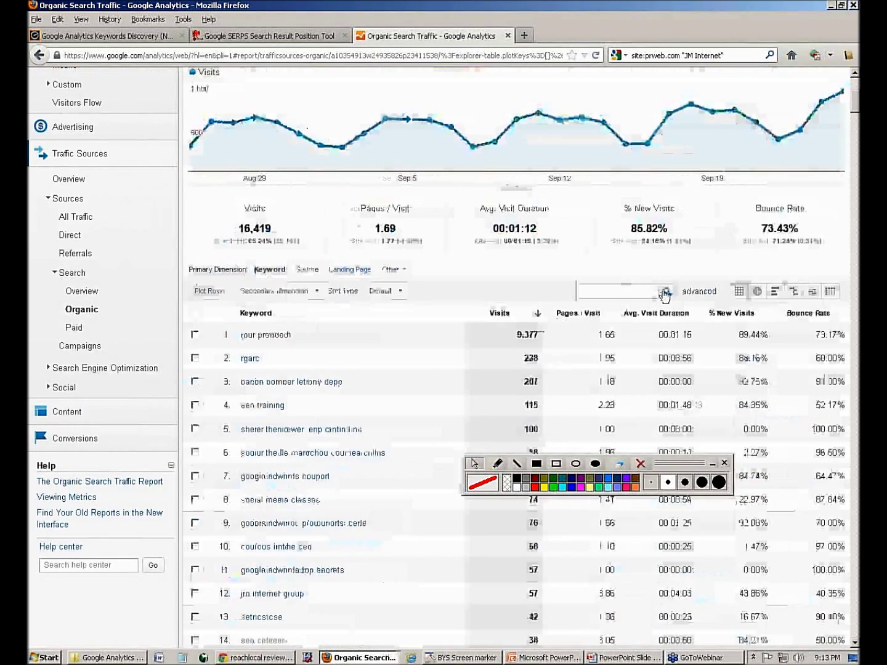
scroll(417, 342, down, 20)
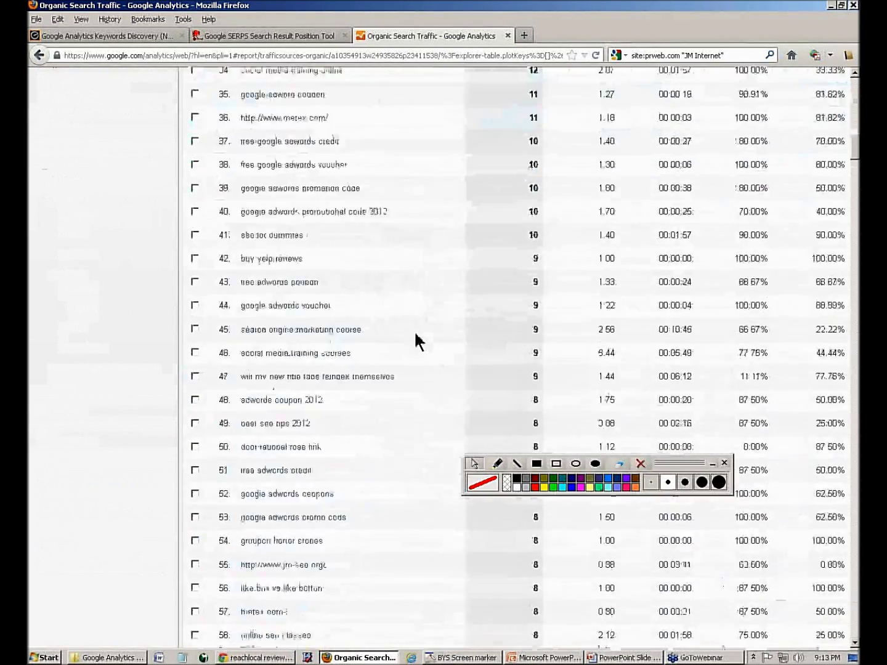
scroll(416, 342, down, 20)
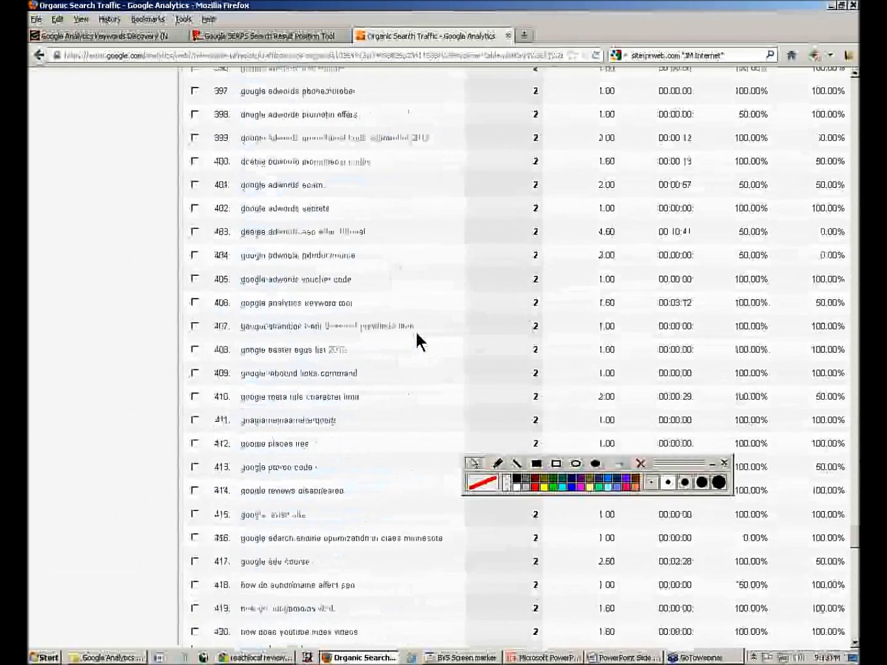
scroll(416, 341, down, 10)
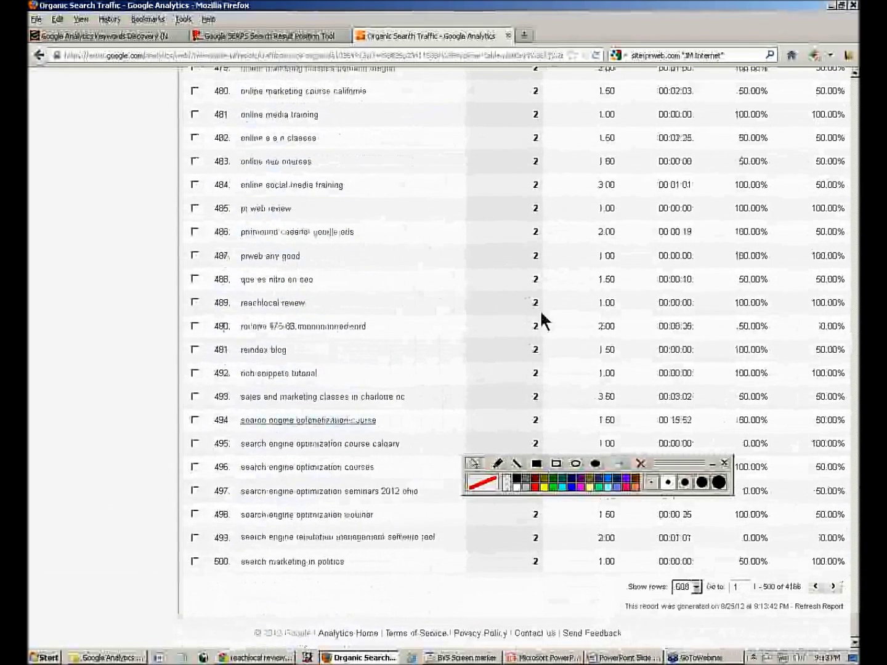
drag(335, 374, 241, 374)
key(ctrl+c)
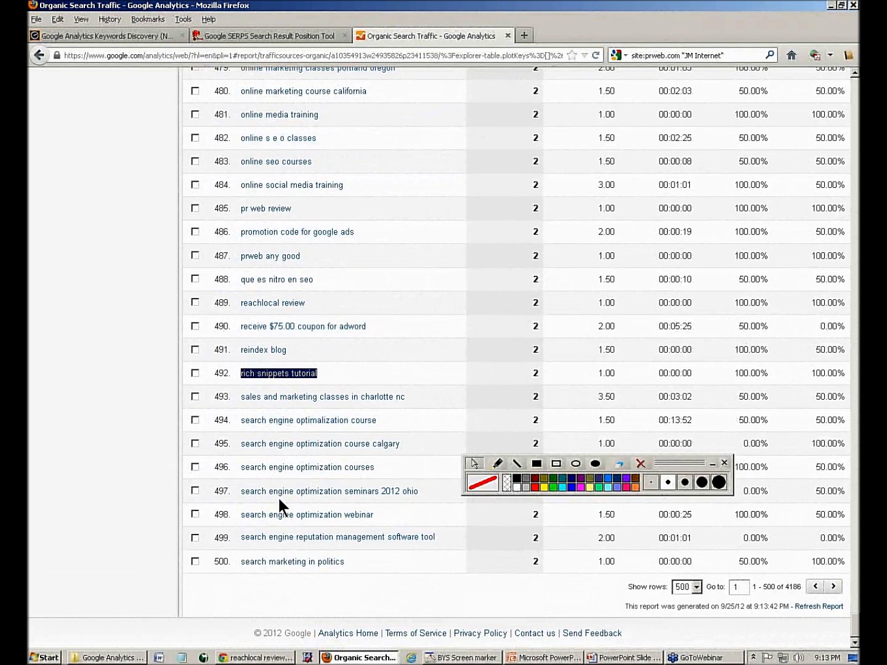
- Rank-check 'rich snippets tutorial' in SitemapDoc, finding jm-seo.org at position 14
click(247, 35)
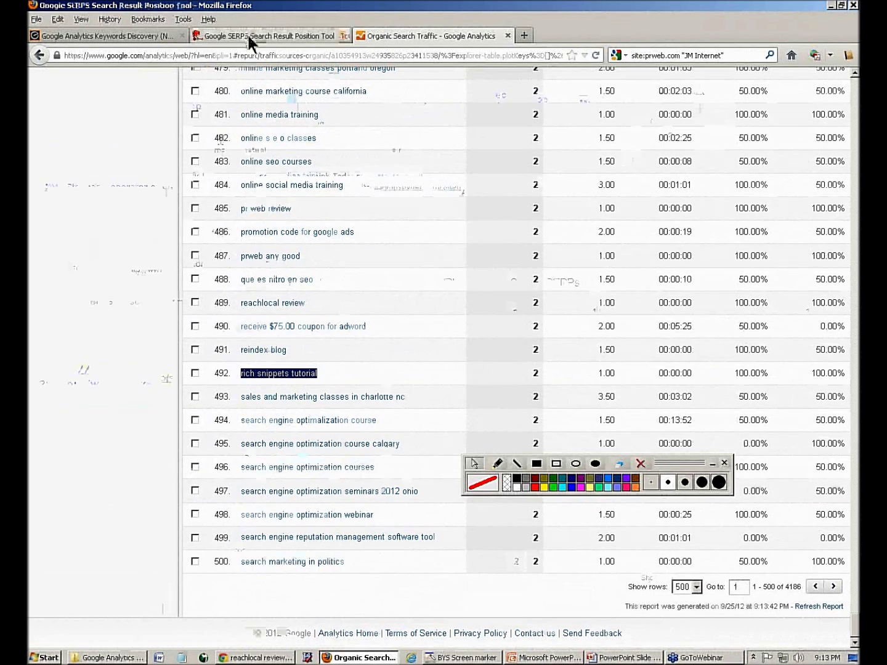
key(ctrl+v)
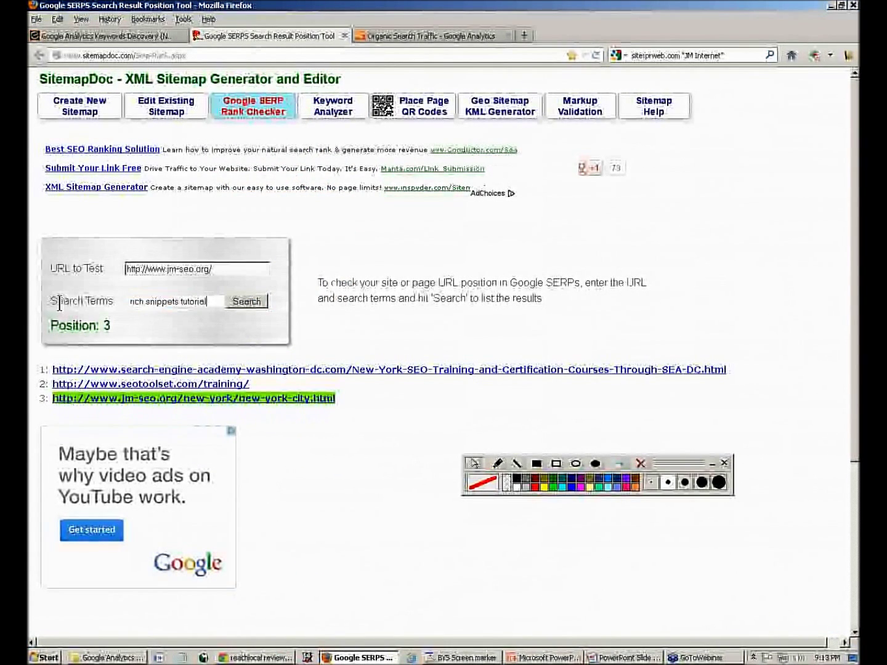
click(250, 301)
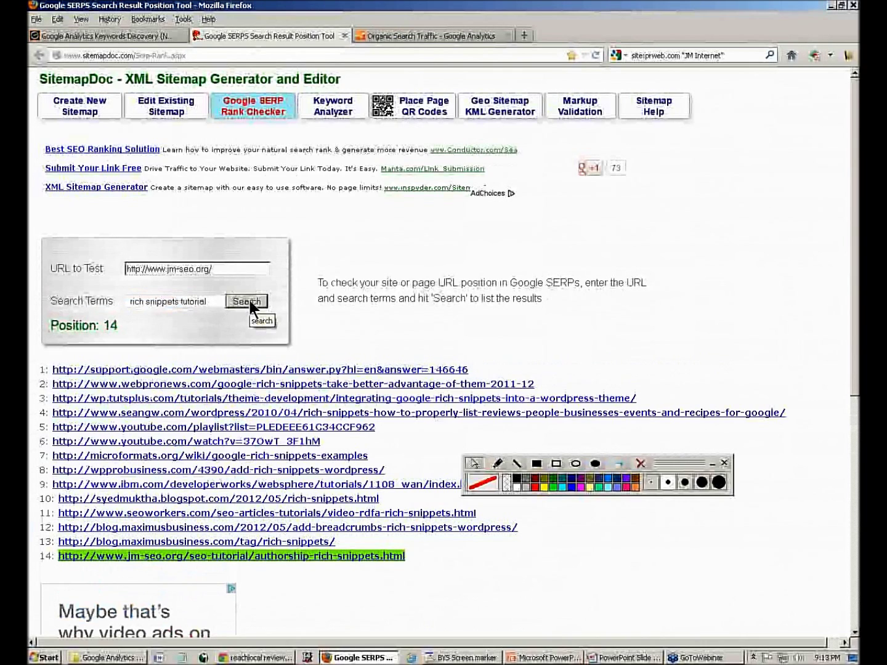
- Box the rank form and results 12–14 in red, then clear the annotations
click(557, 463)
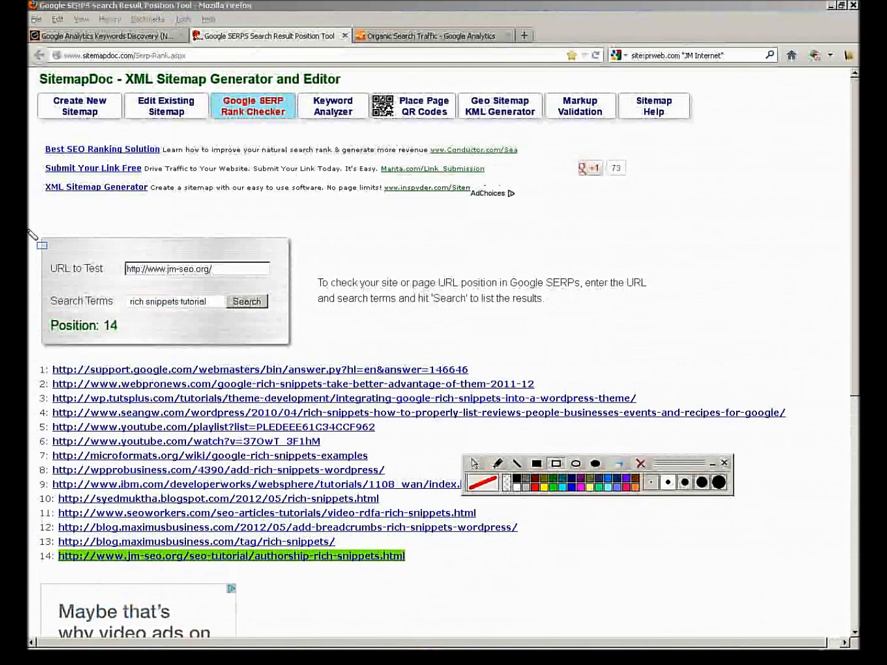
mouse_move(30, 222)
mouse_down()
mouse_move(456, 493)
mouse_move(458, 597)
mouse_up()
drag(30, 534, 435, 571)
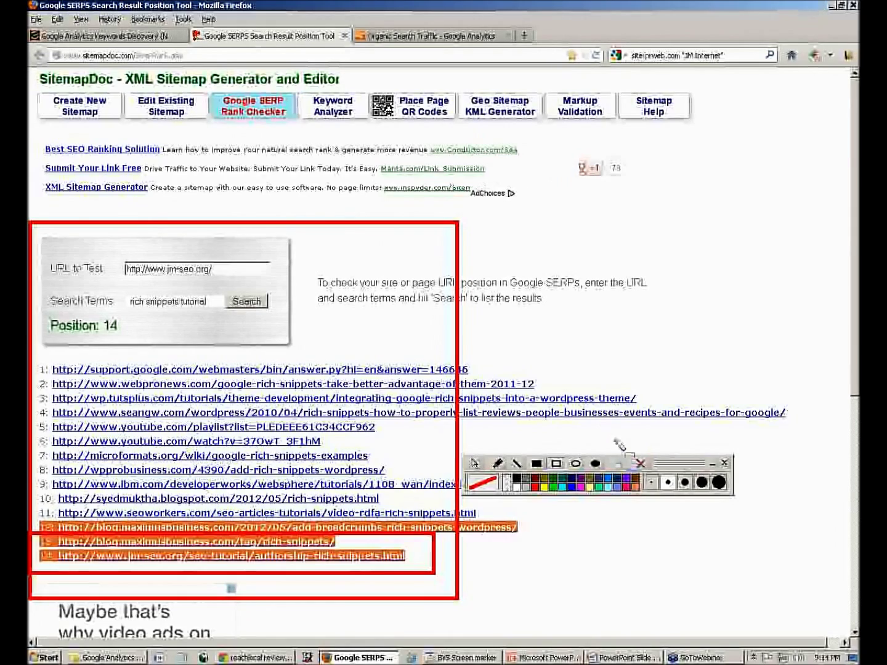
click(639, 464)
click(476, 463)
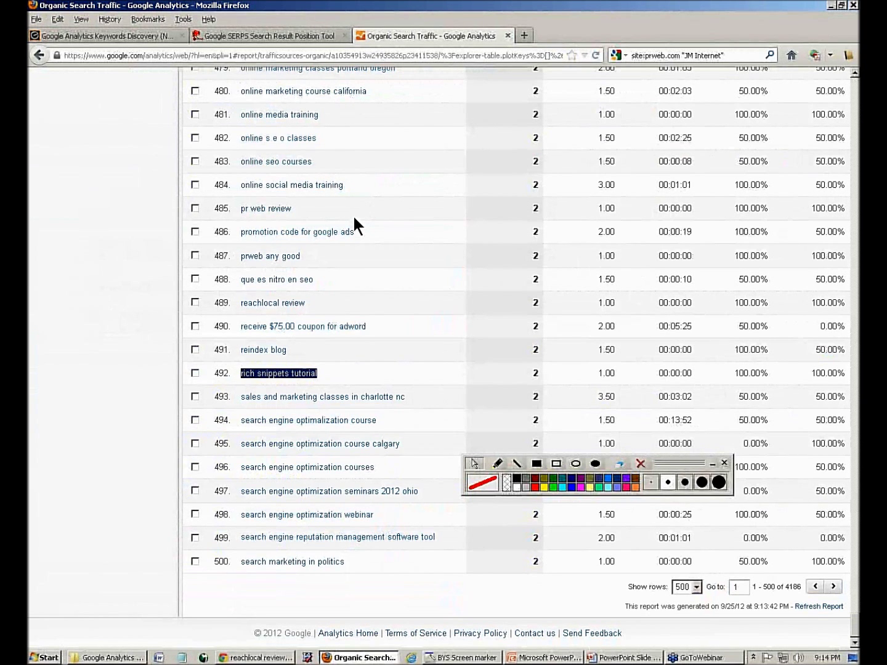
- Select 'prweb any good', then scroll up to (not provided) with 9,377 visits
drag(302, 256, 241, 257)
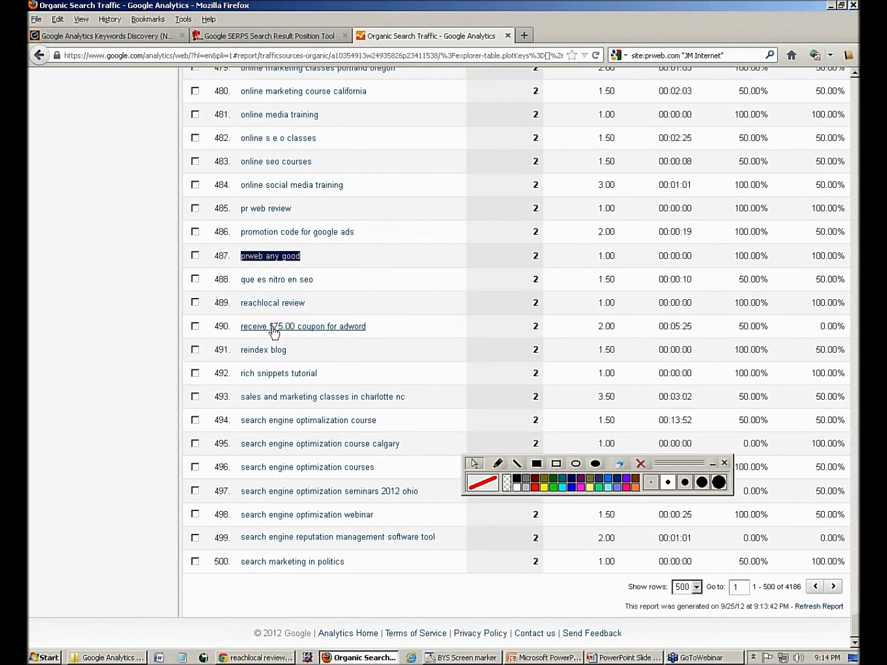
scroll(274, 333, up, 20)
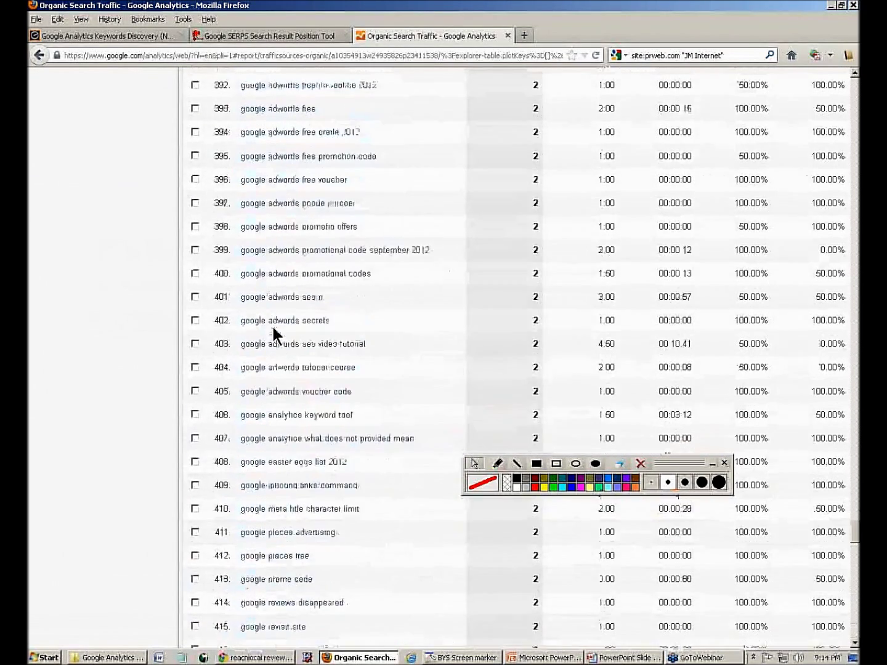
scroll(273, 333, up, 20)
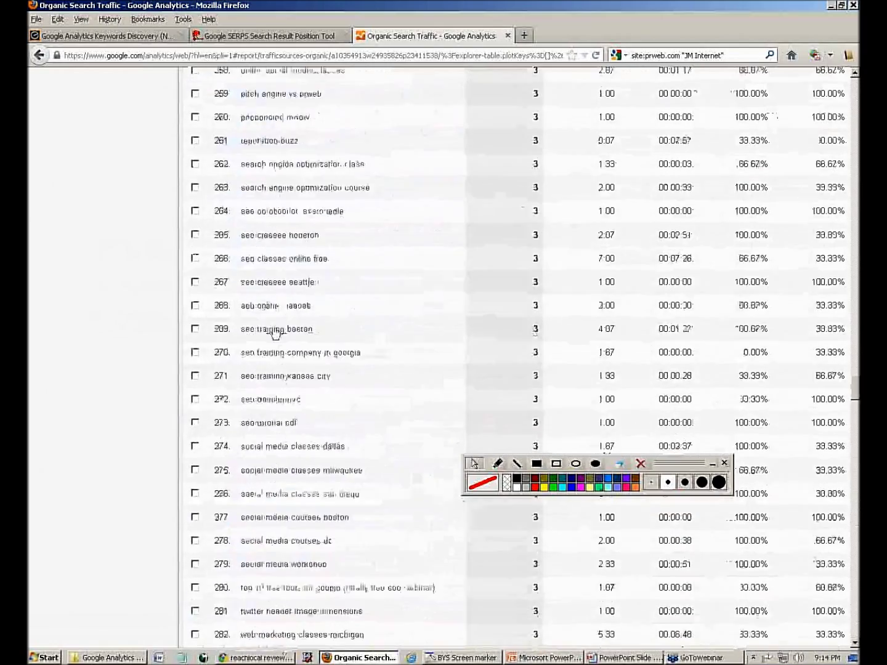
scroll(273, 333, up, 20)
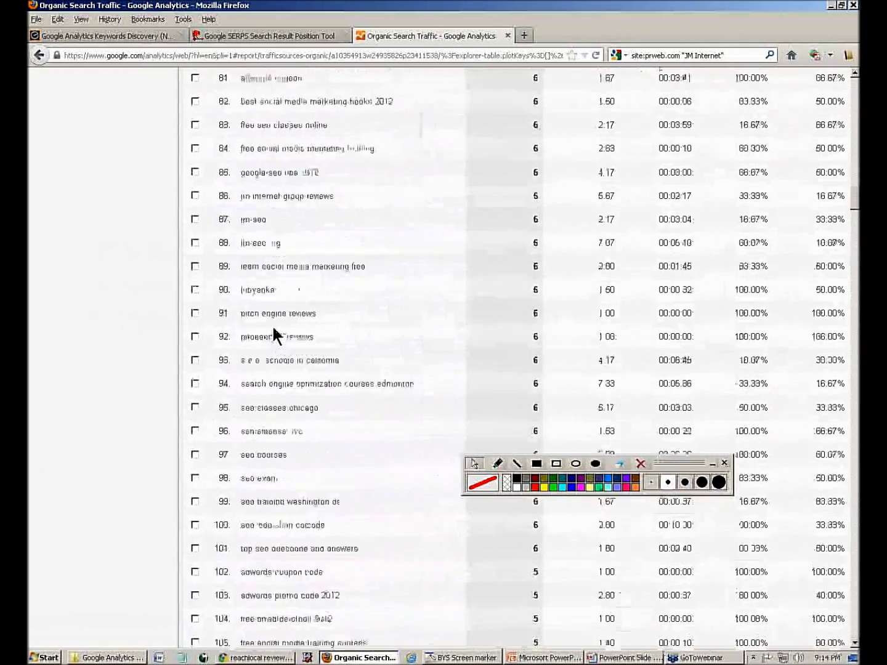
scroll(274, 333, up, 15)
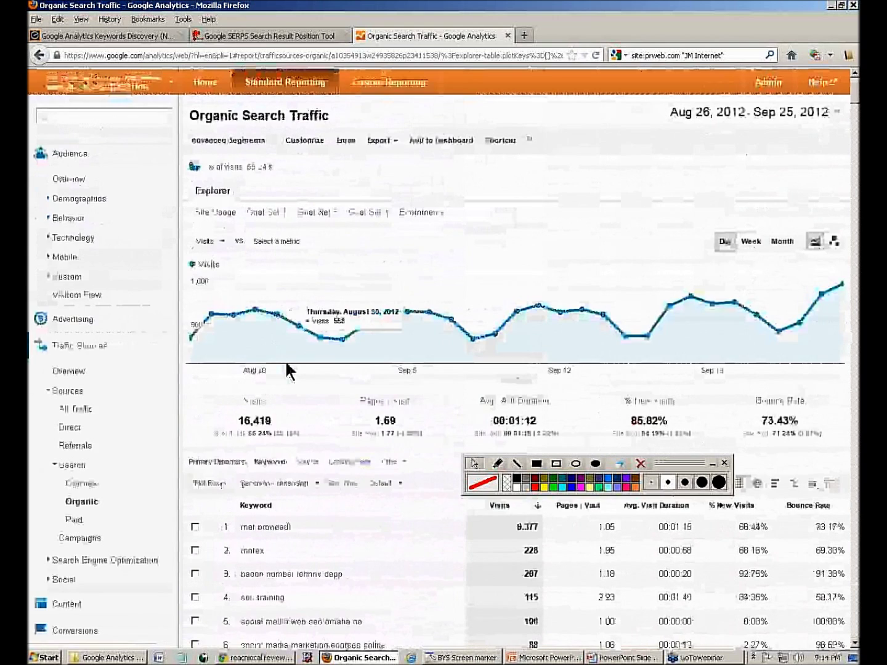
click(557, 462)
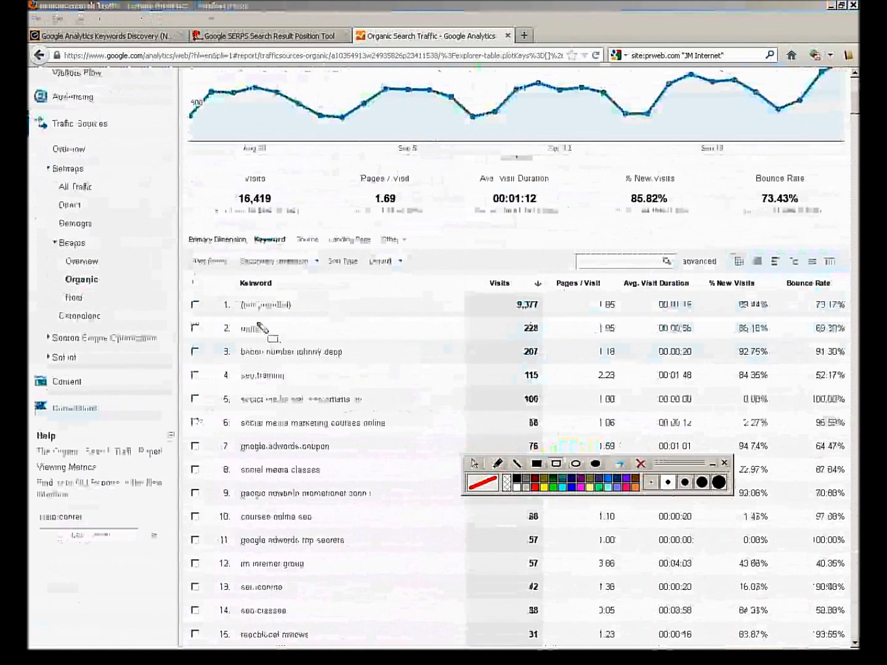
drag(224, 292, 310, 317)
drag(489, 294, 574, 319)
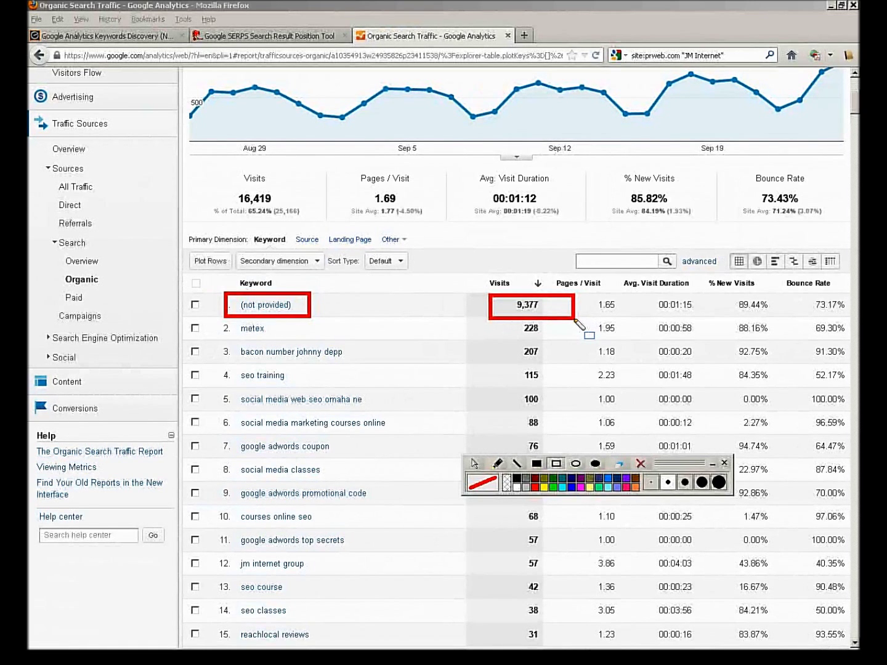
click(640, 463)
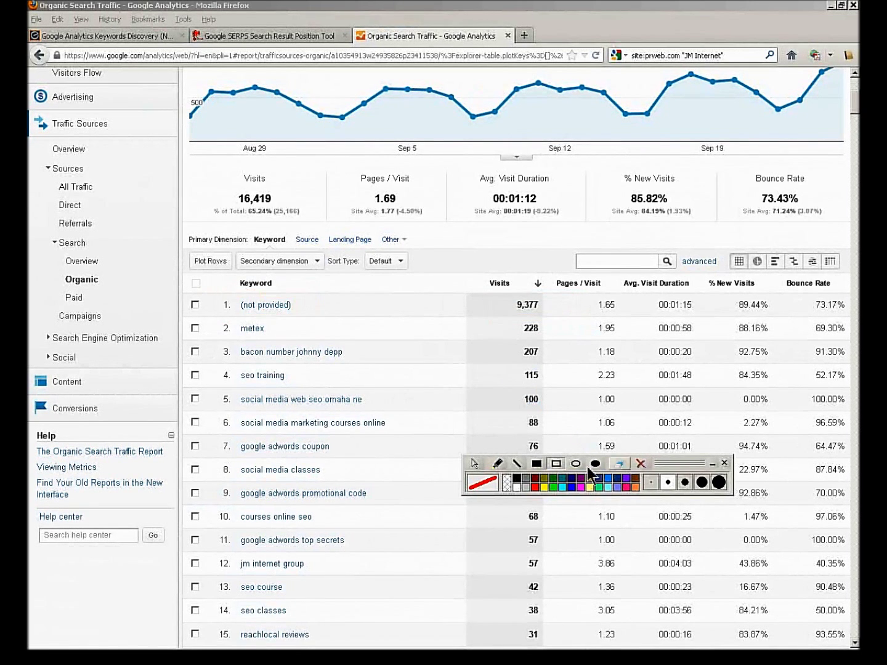
click(471, 464)
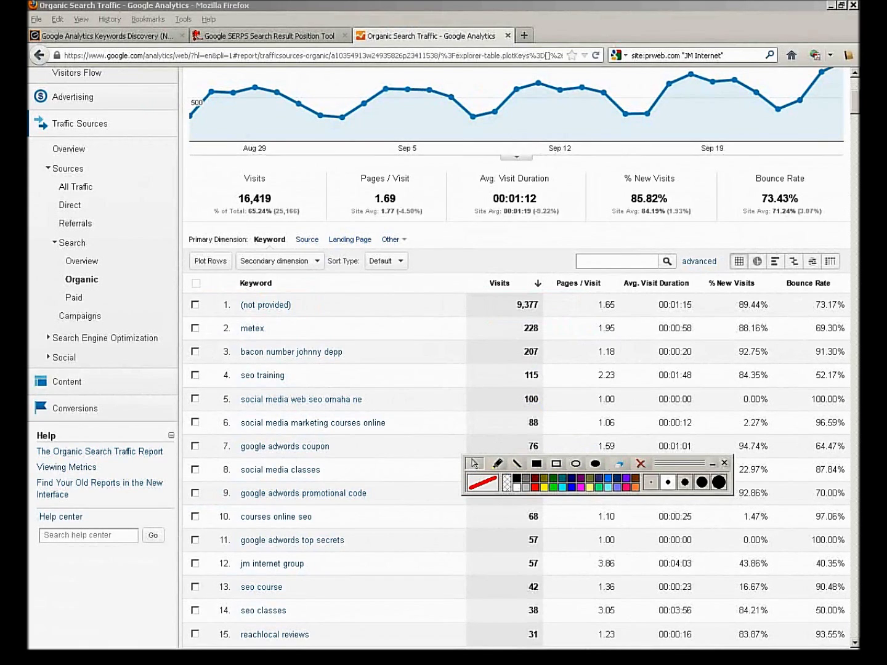
scroll(855, 96, up, 5)
scroll(855, 95, up, 3)
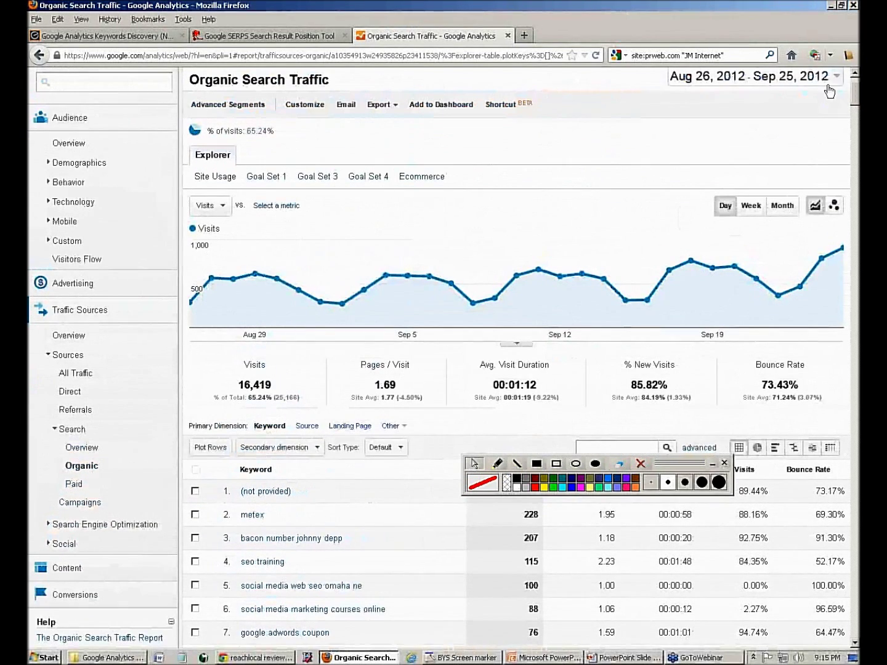
- Change the report's start date to 1/1/2012 so it spans Jan 1–Sep 25, 2012
click(838, 142)
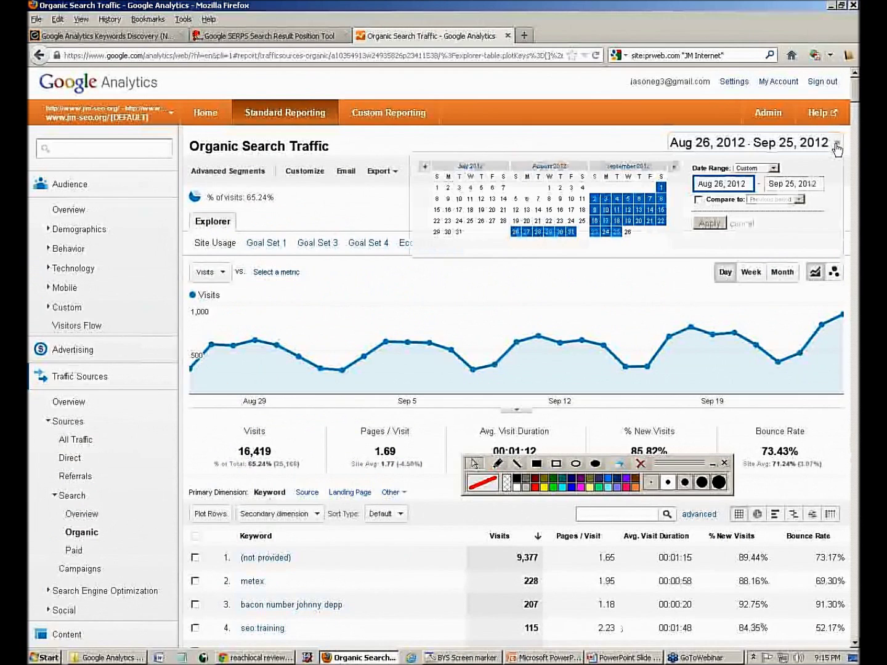
drag(749, 184, 684, 185)
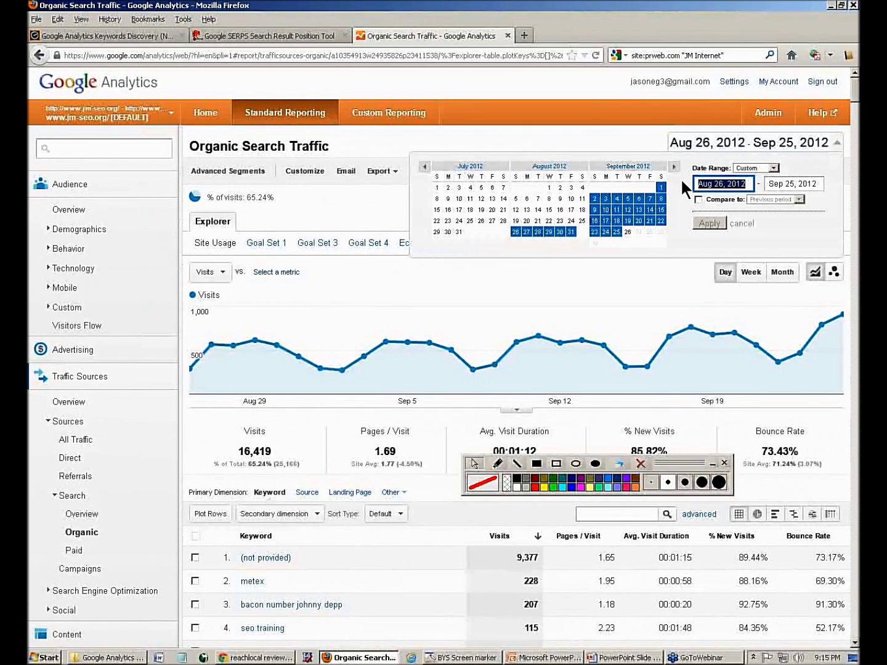
text(1/1/2012)
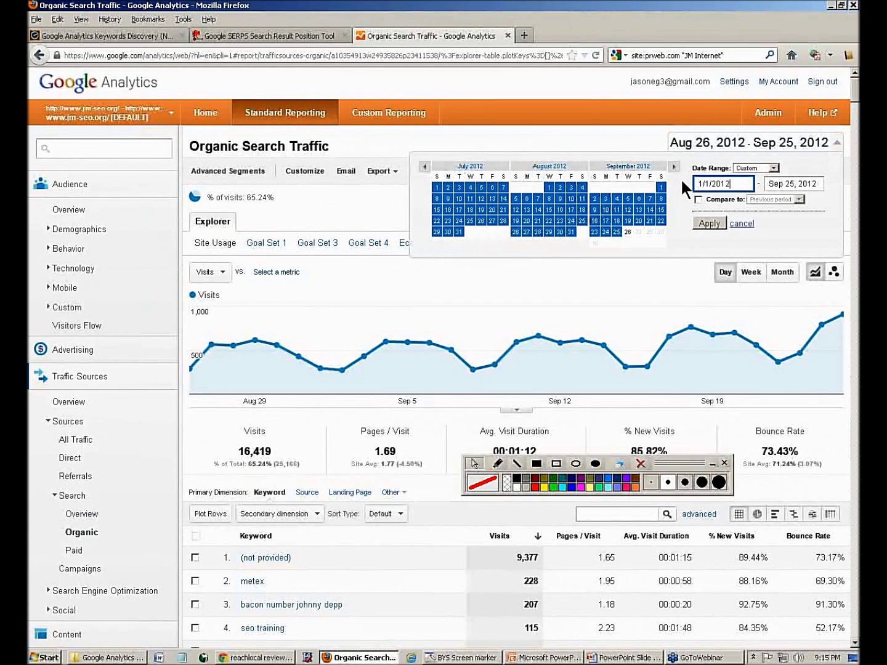
click(709, 224)
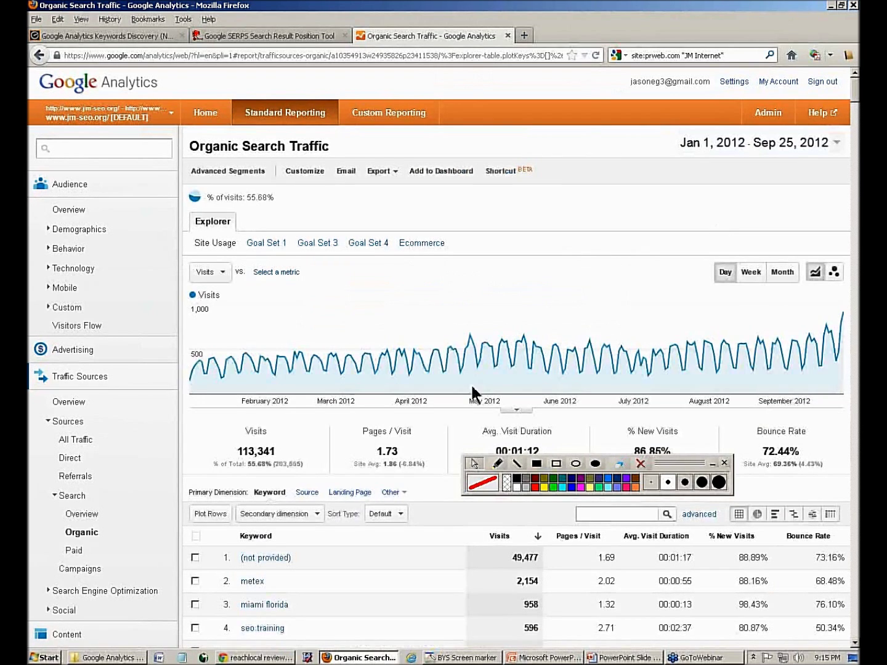
- Filter the organic keyword table to keywords containing 'seo'
scroll(474, 411, down, 4)
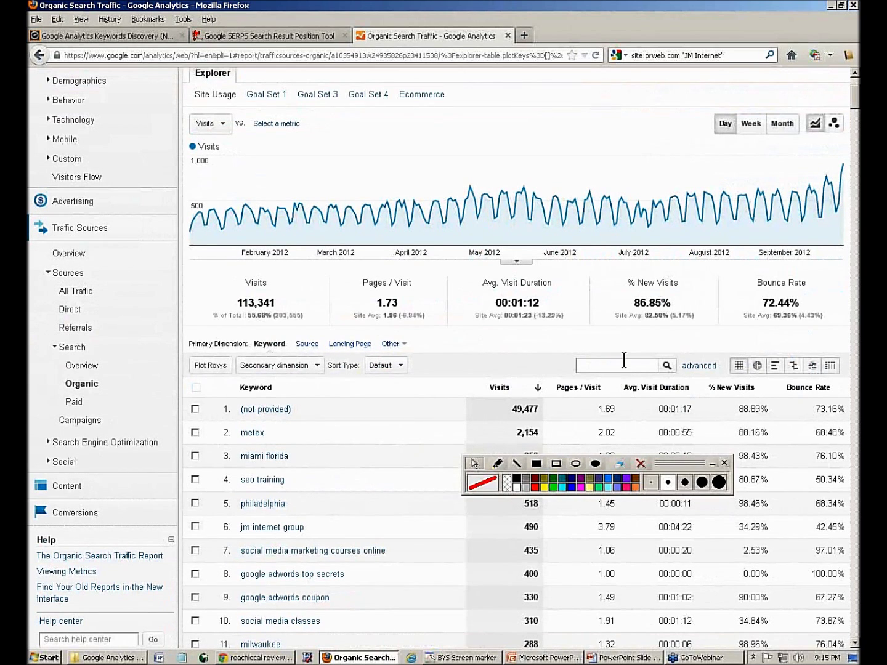
text(seo)
click(666, 365)
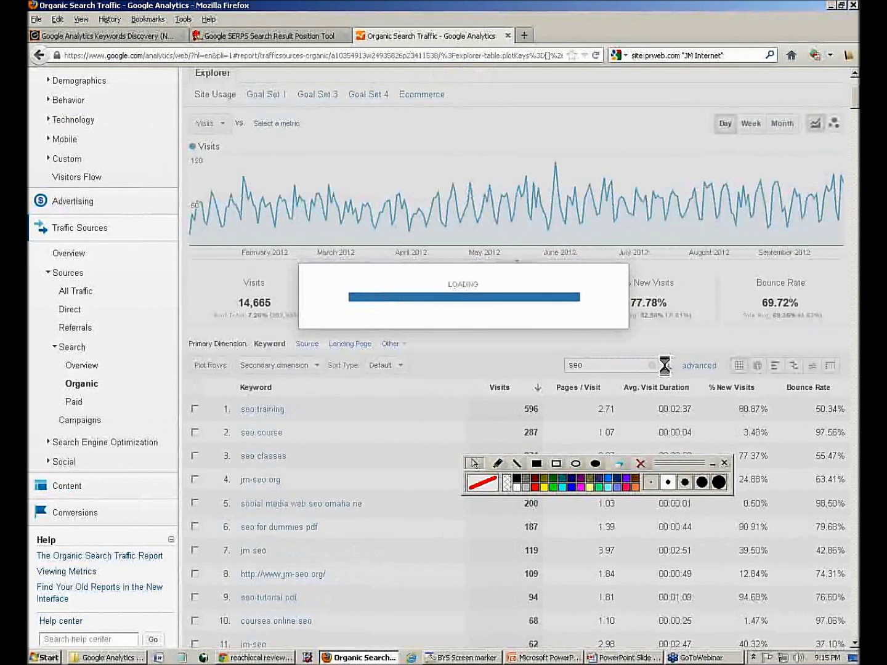
- Reopen the date range settings and turn on on-screen annotation mode
scroll(376, 471, down, 3)
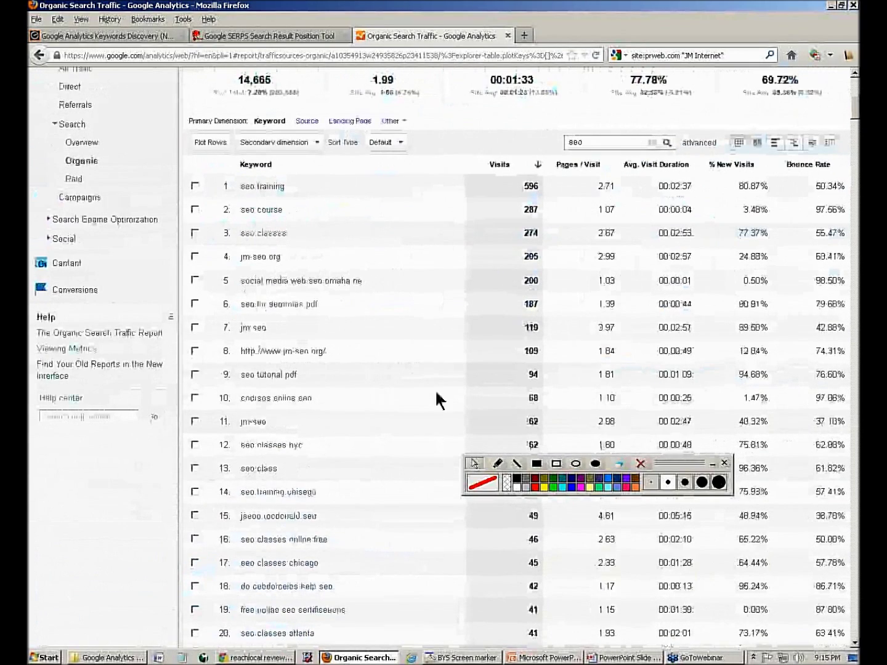
scroll(436, 389, up, 6)
click(835, 147)
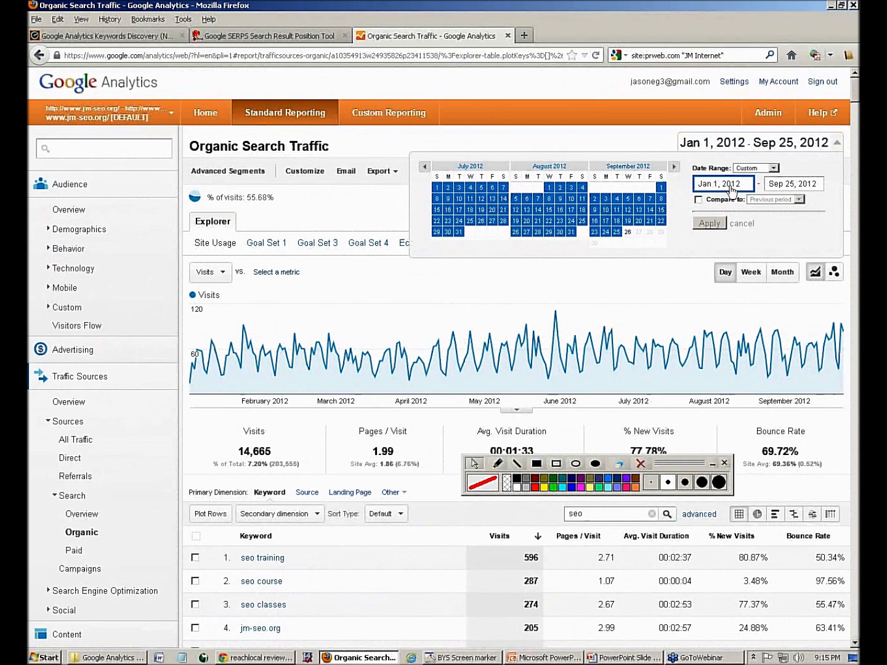
click(519, 466)
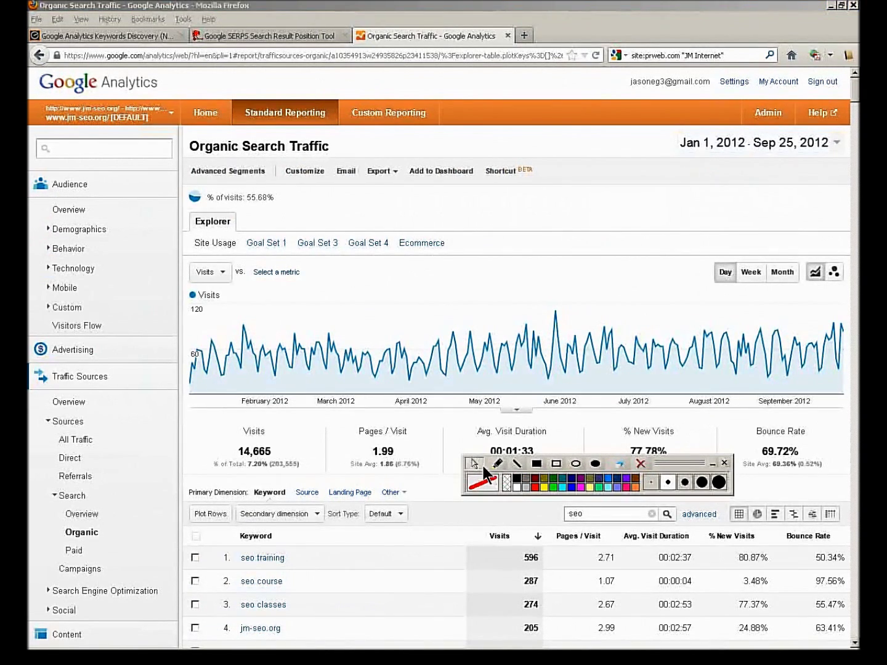
key(alt+Tab)
key(alt+Tab)
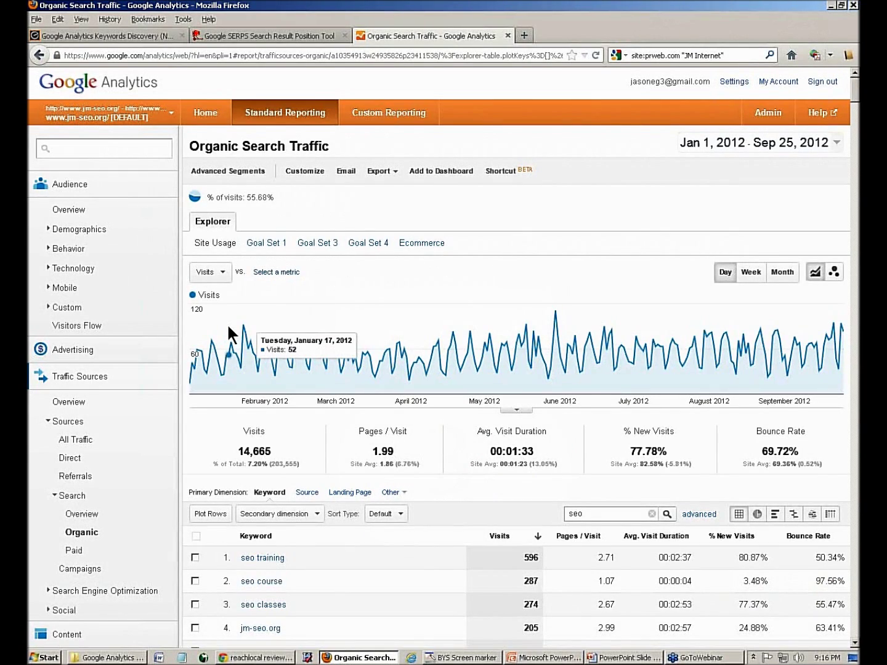
click(507, 36)
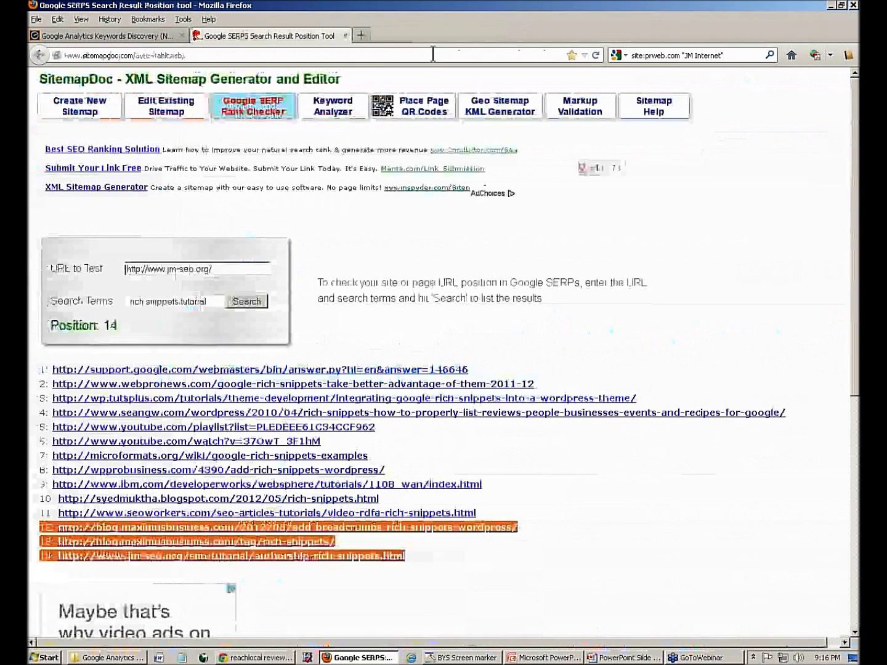
click(344, 37)
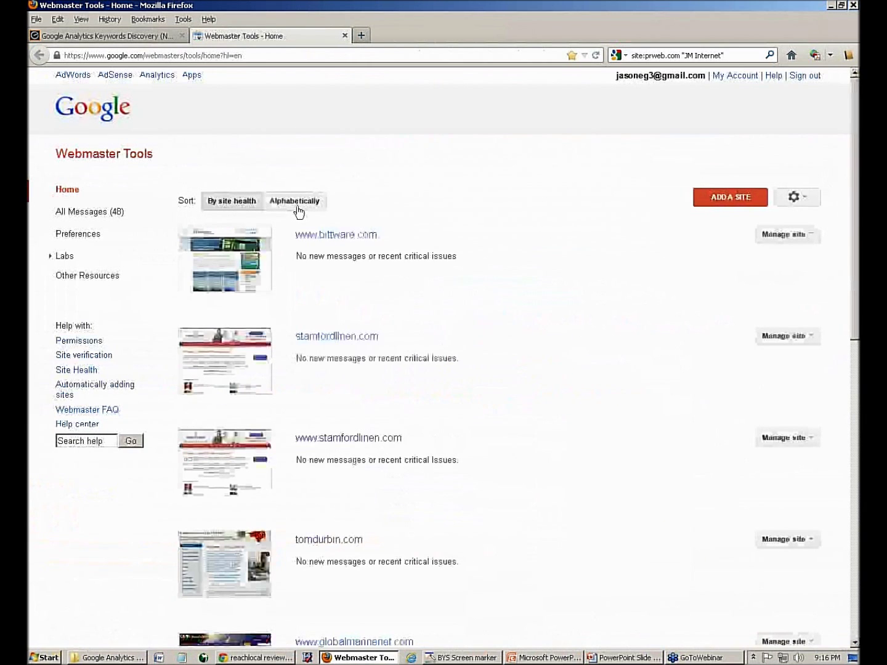
scroll(298, 211, down, 15)
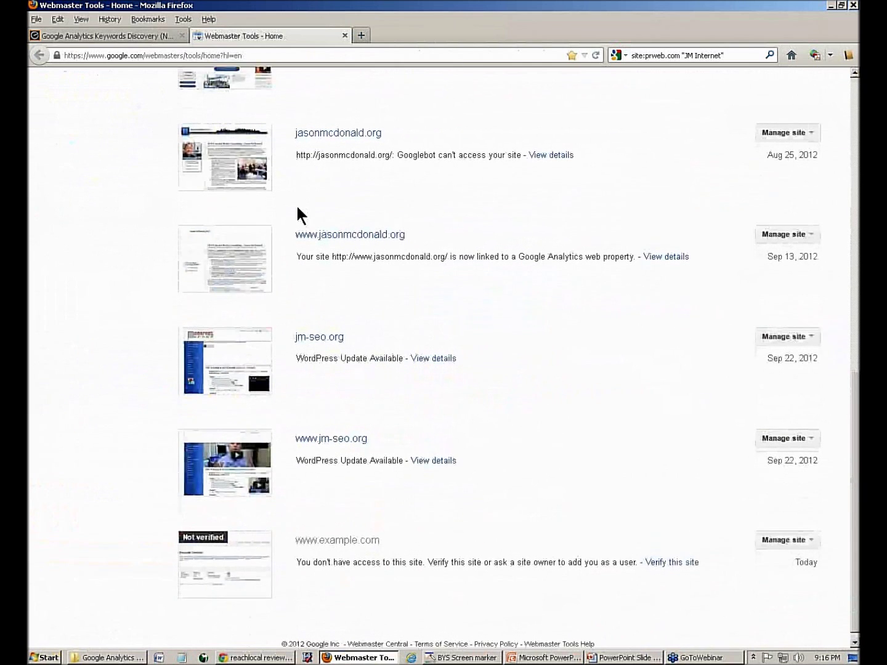
click(335, 438)
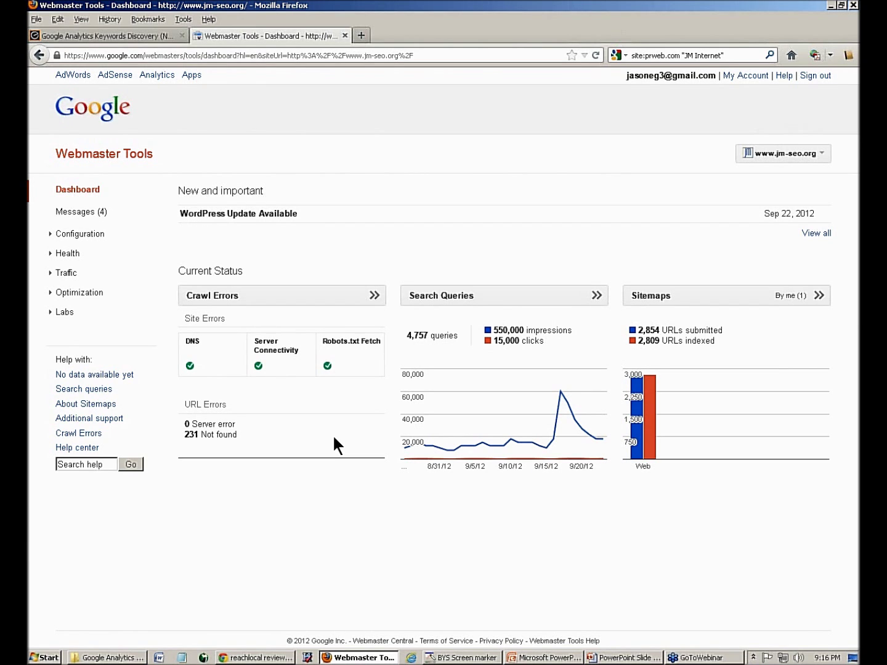
click(60, 273)
- Open Search Queries and highlight 'bacon number johnny depp' with its 140,000 impressions
click(69, 295)
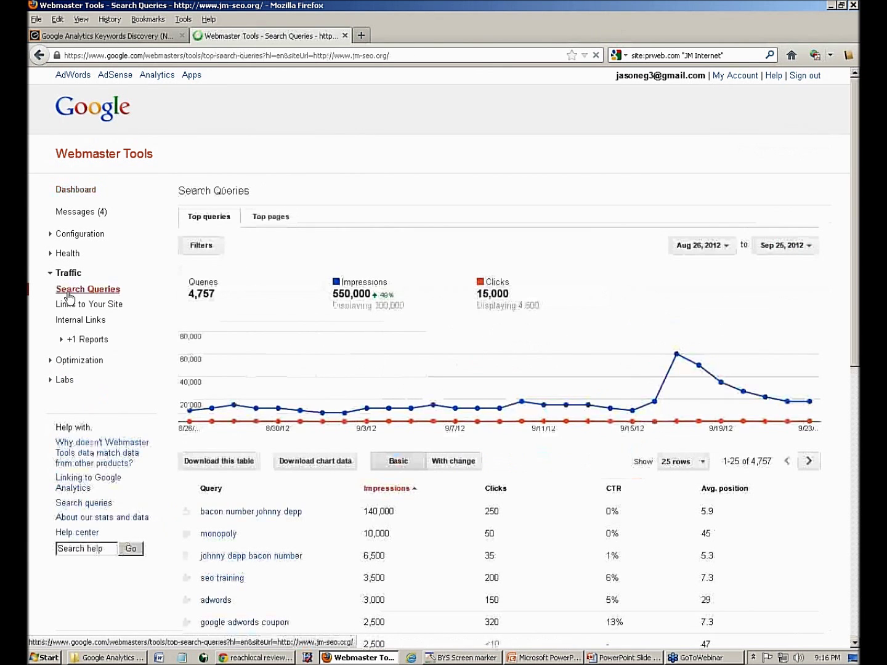
scroll(108, 314, down, 2)
drag(304, 363, 198, 363)
drag(364, 363, 388, 363)
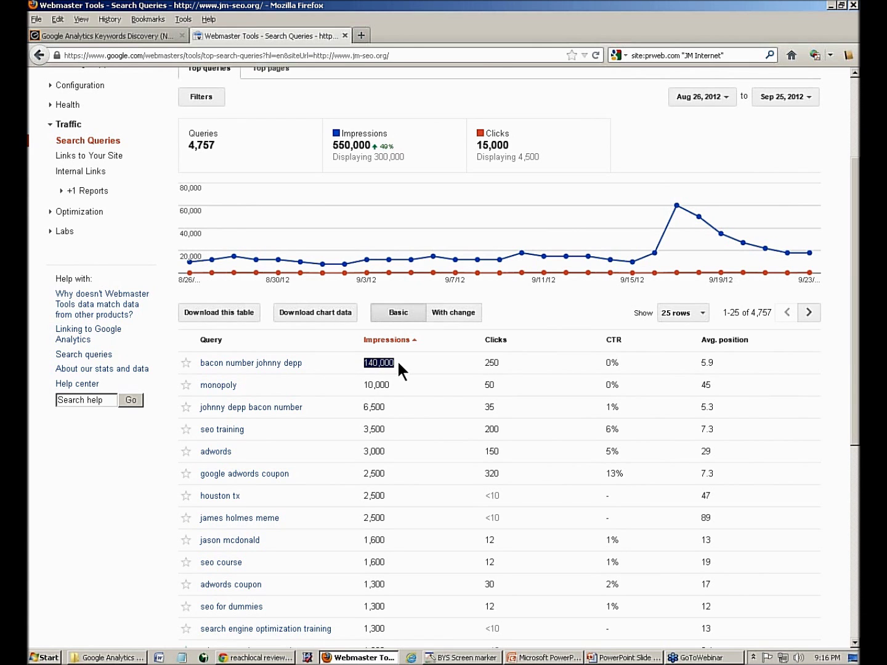
- Highlight the 'james holmes meme' and 'adwords coupon' queries, then show the reachlocal reviews results
scroll(397, 359, down, 3)
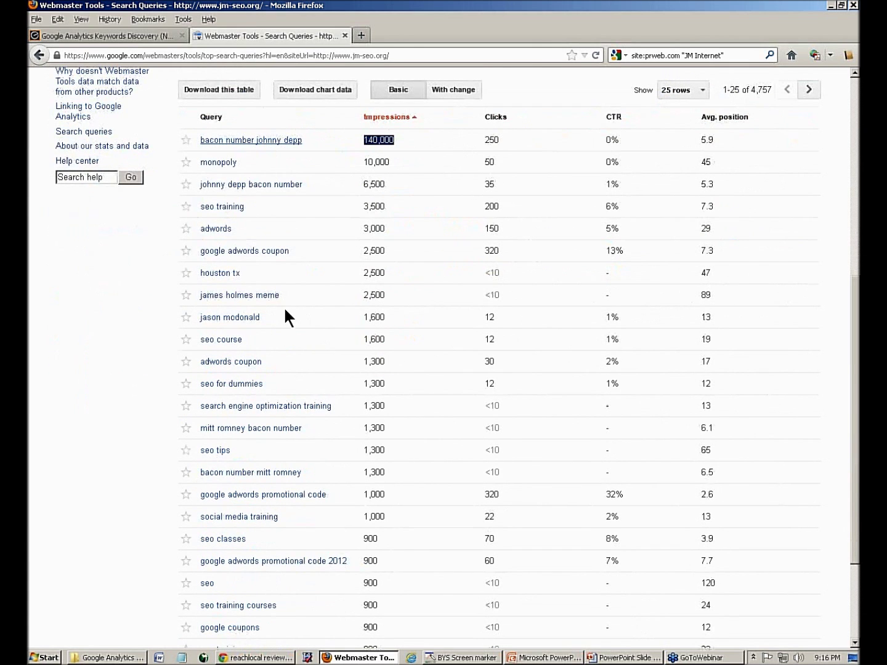
drag(293, 297, 165, 296)
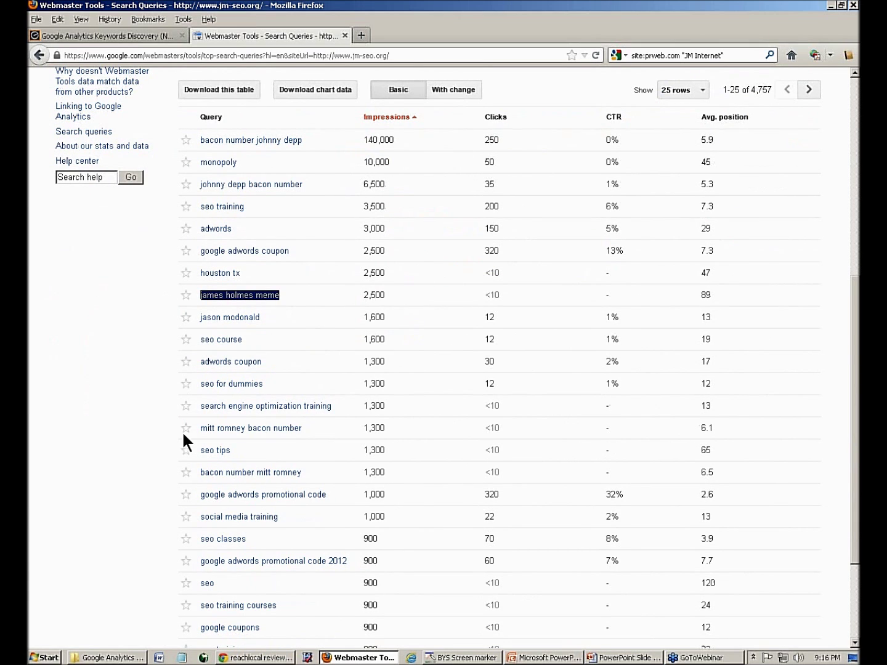
scroll(291, 390, down, 2)
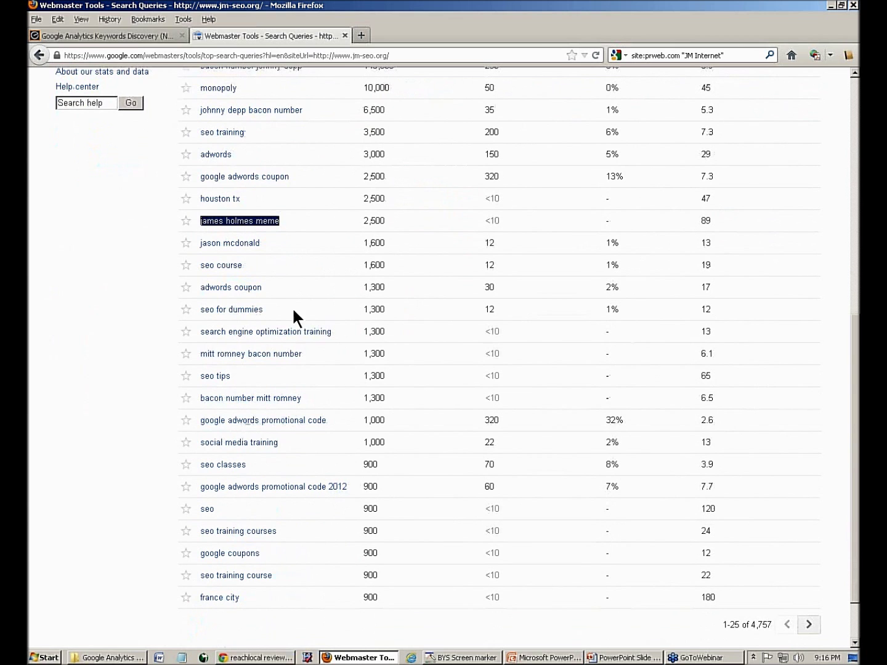
drag(273, 286, 199, 288)
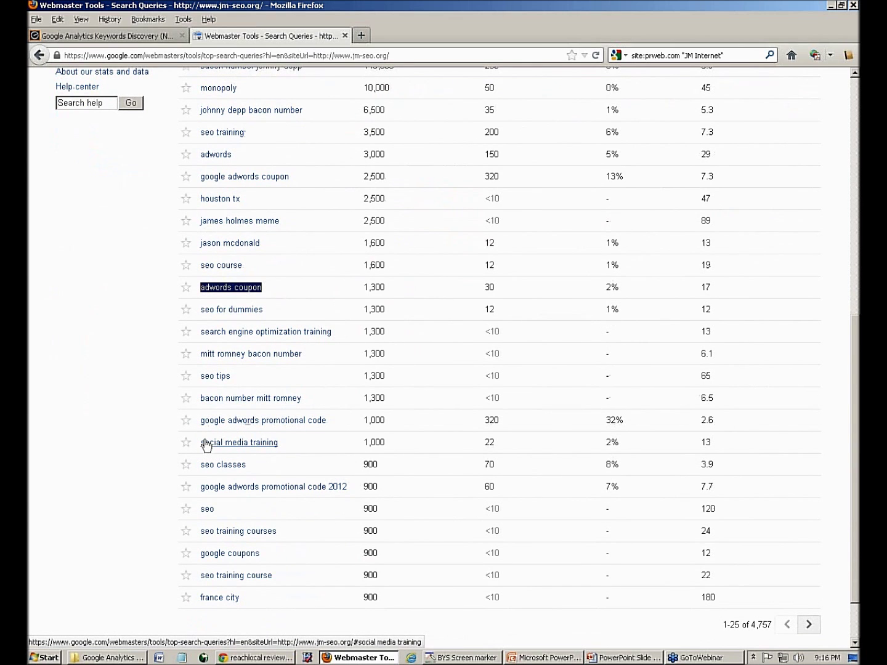
click(255, 657)
- Search Google for 'adwords $100 coupons', then return to the Webmaster Tools queries window
drag(263, 100, 43, 79)
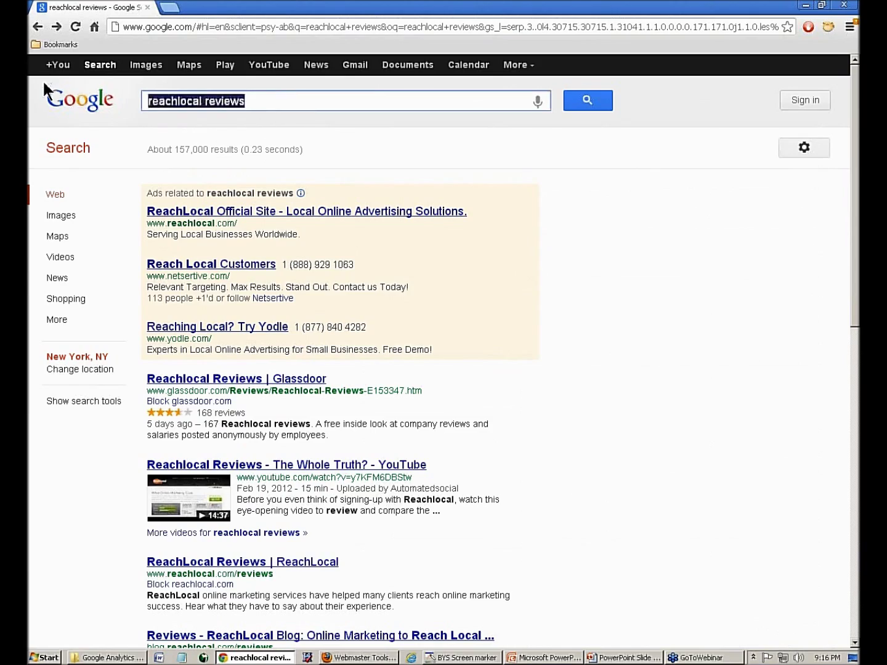
text(adwords $100 coupons)
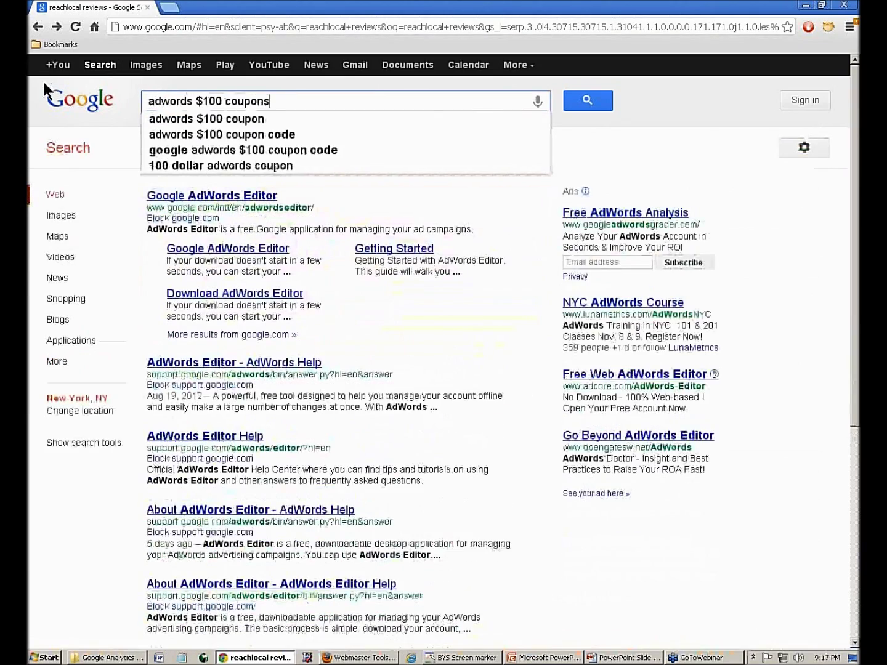
key(Return)
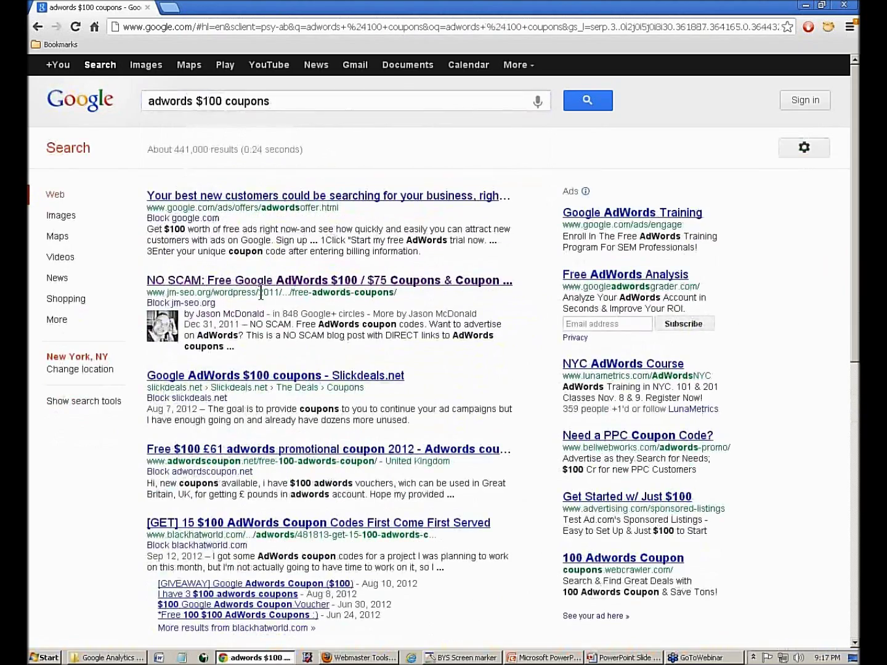
click(350, 655)
- Page the Top queries table forward to rows 26–50 of 4,757
scroll(270, 497, up, 10)
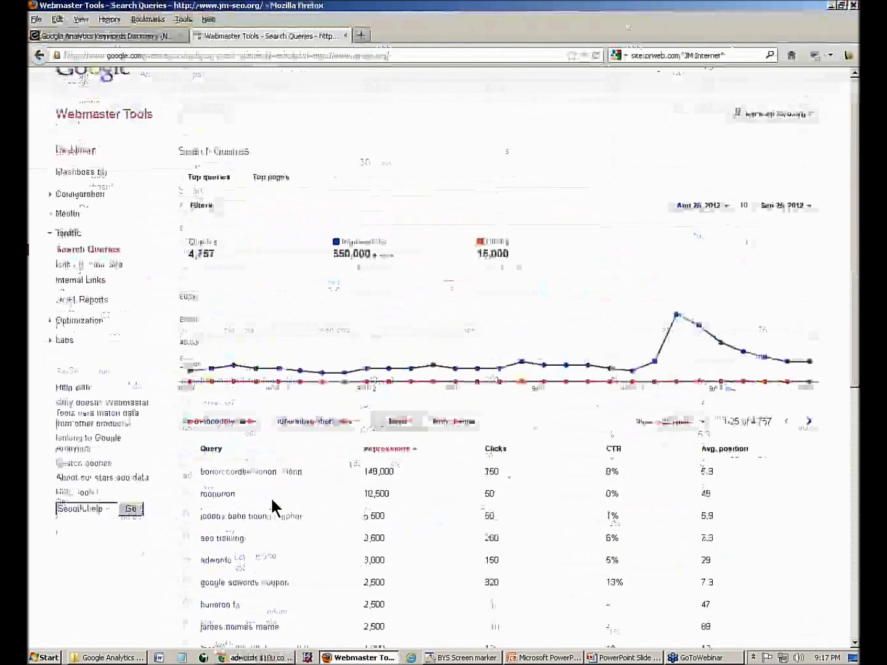
scroll(270, 440, down, 12)
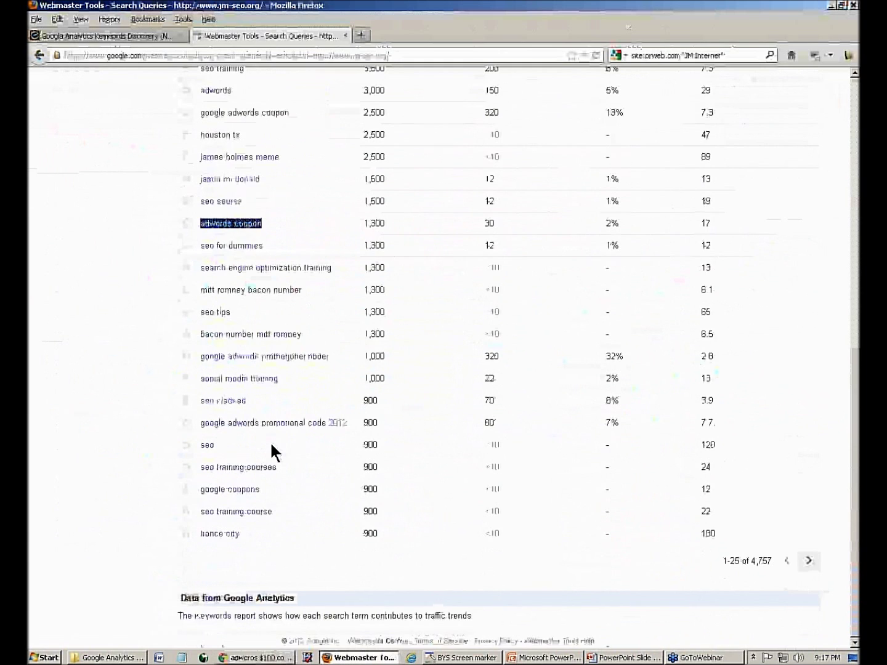
scroll(270, 441, up, 4)
scroll(271, 446, down, 4)
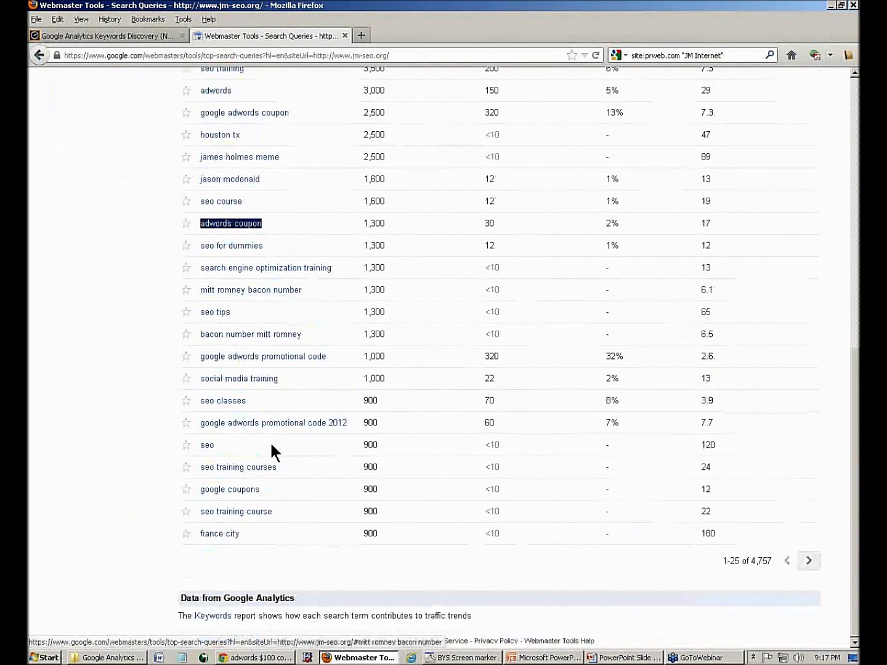
click(809, 560)
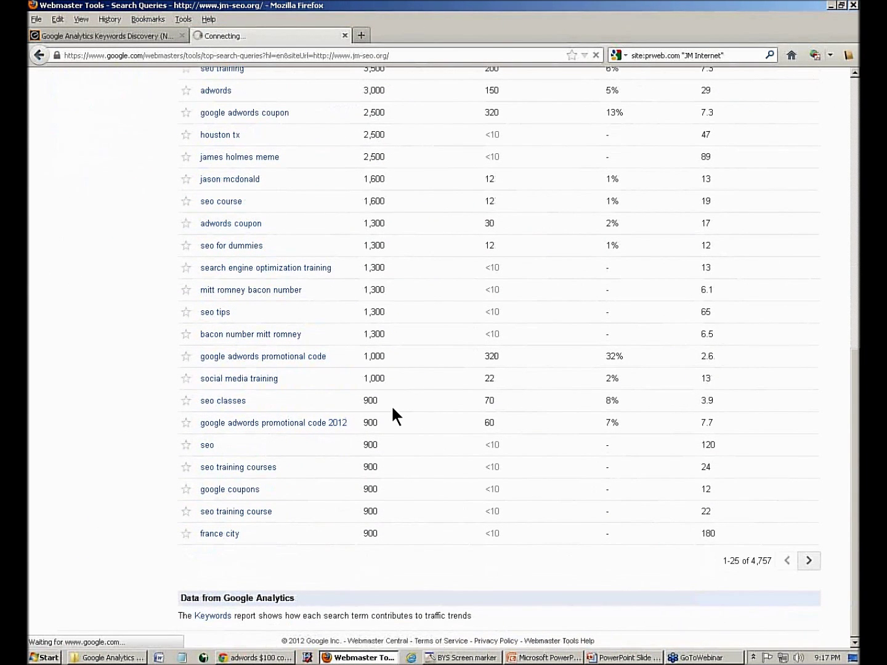
scroll(393, 409, down, 10)
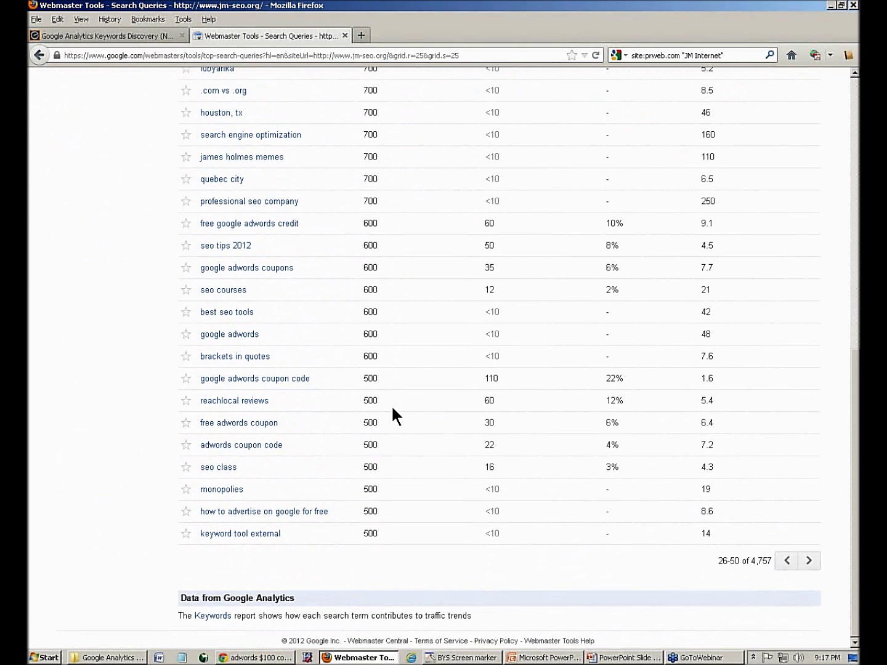
scroll(393, 410, up, 4)
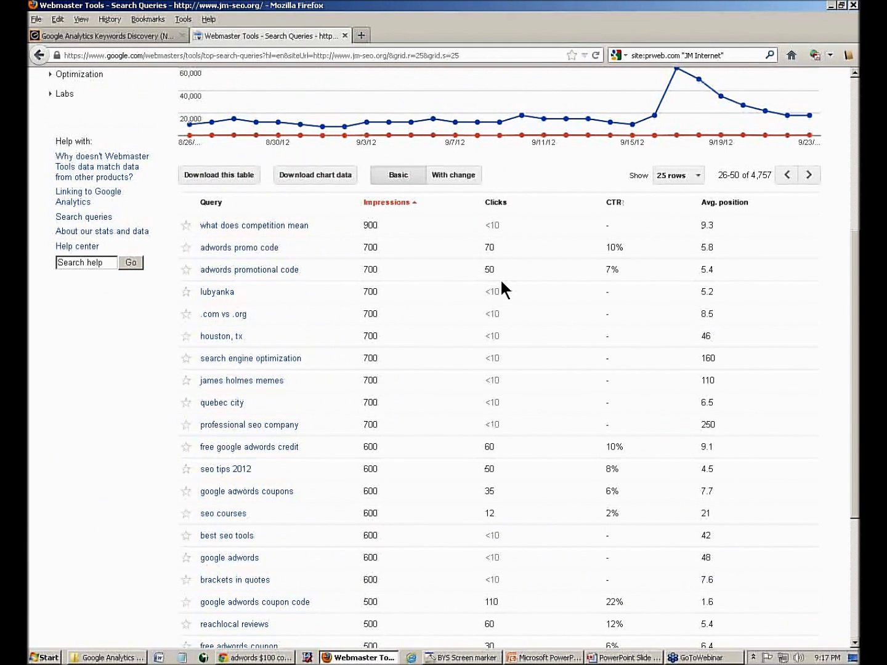
scroll(501, 290, up, 1)
scroll(501, 281, up, 5)
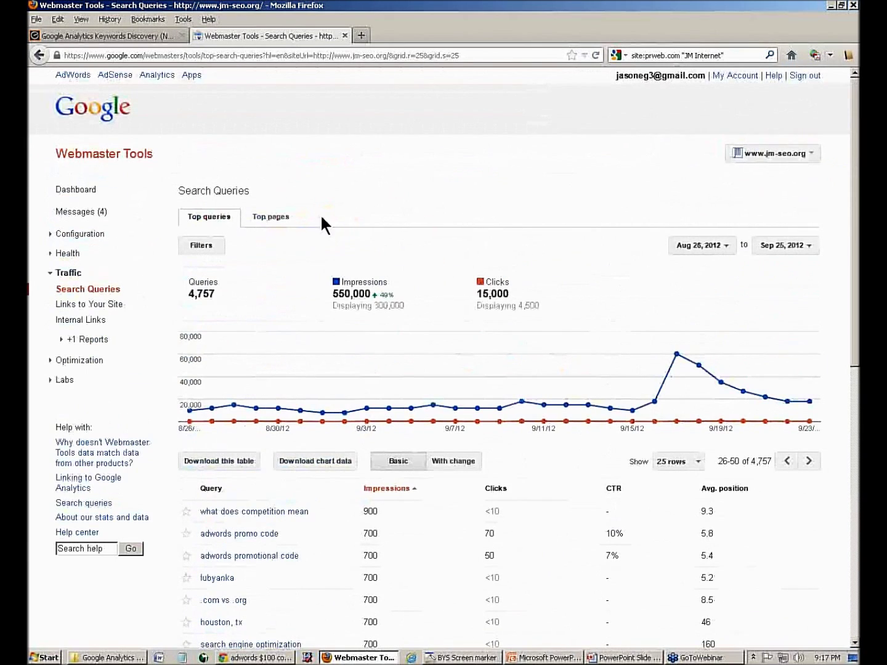
- Switch to Top pages and expand the bacon-number post's query list
click(283, 216)
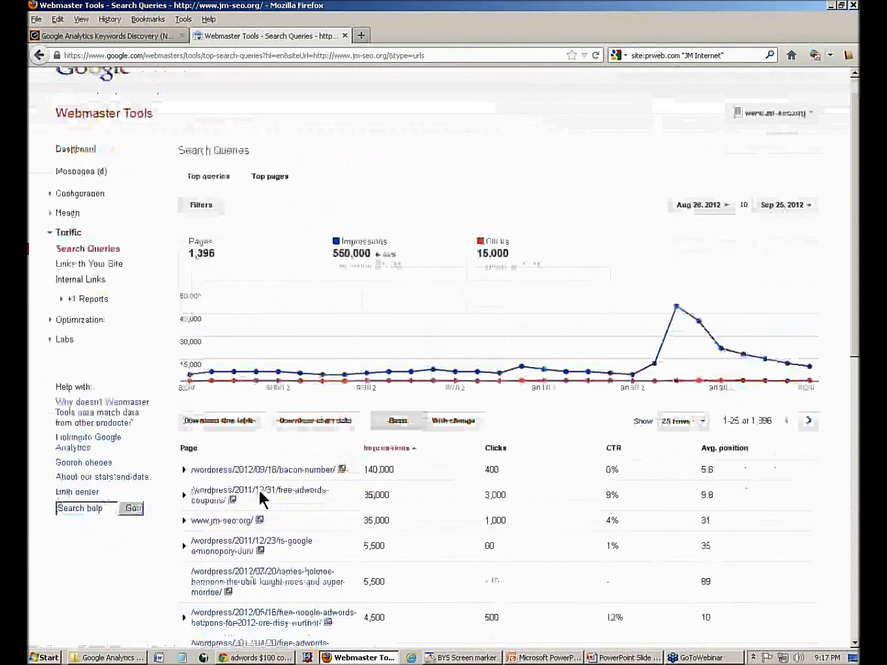
scroll(187, 318, down, 5)
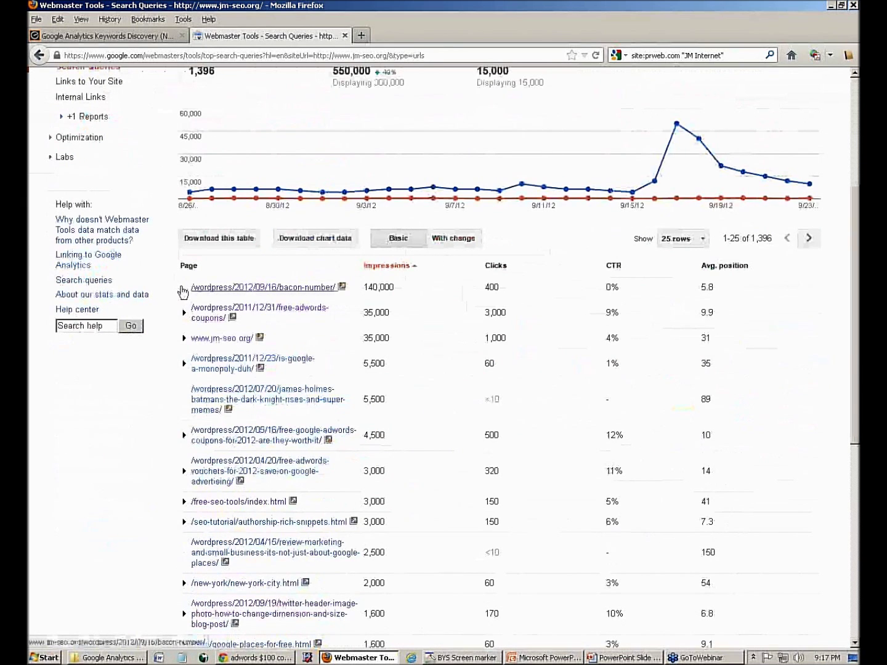
click(183, 288)
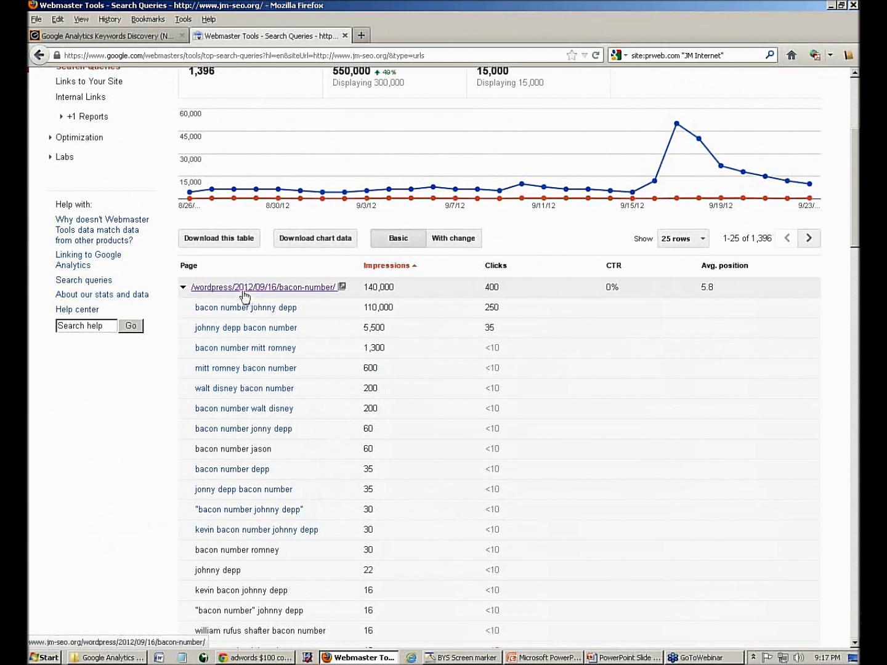
click(344, 289)
mouse_move(341, 291)
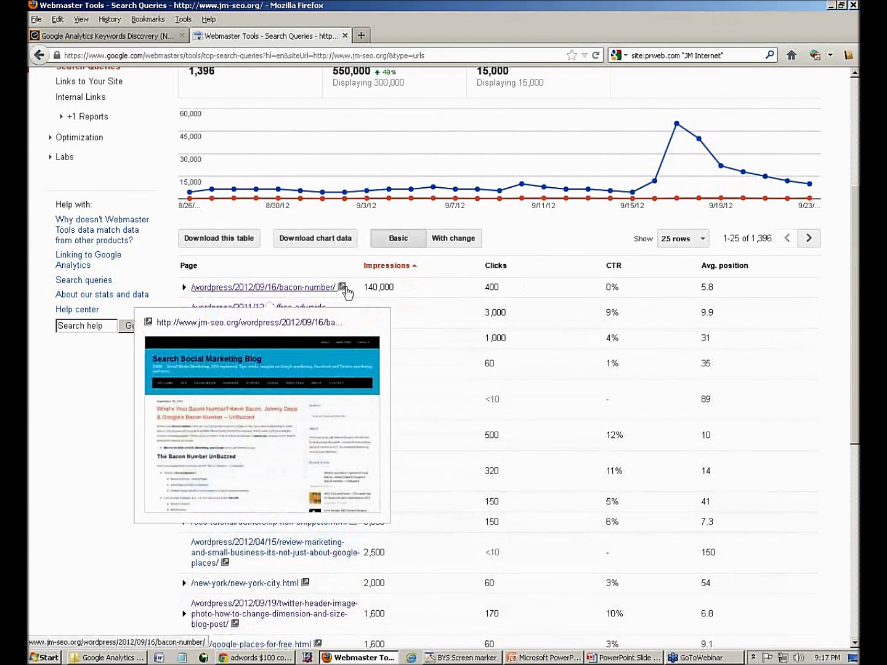
click(340, 290)
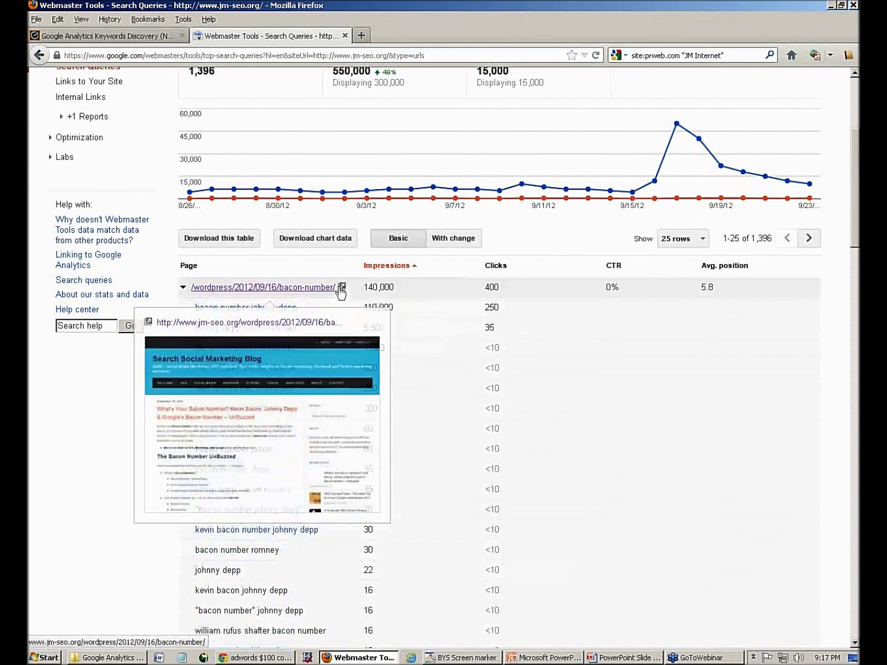
- Open the bacon-number blog post in a new tab, then return to the report
click(269, 322)
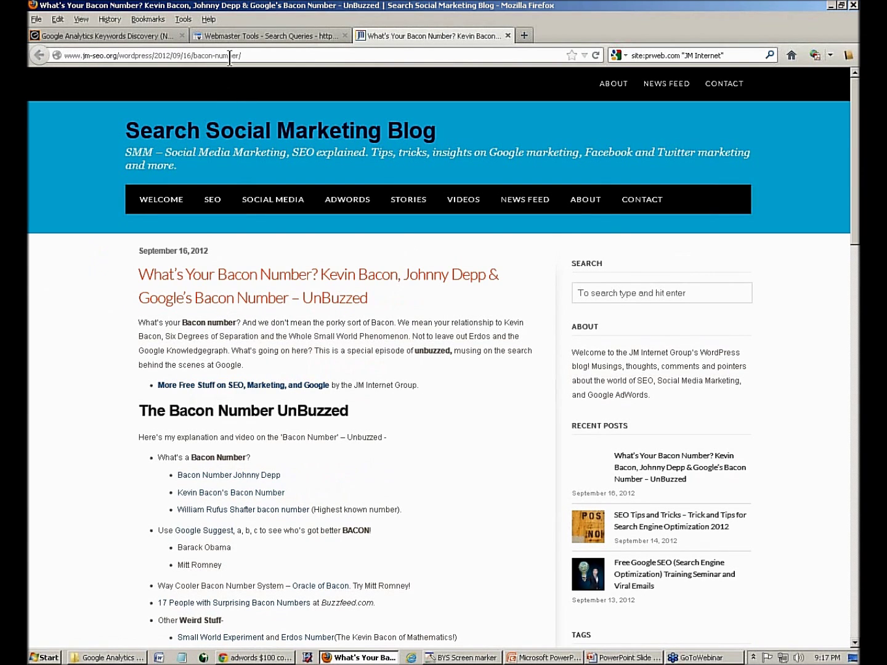
click(238, 35)
scroll(231, 339, down, 5)
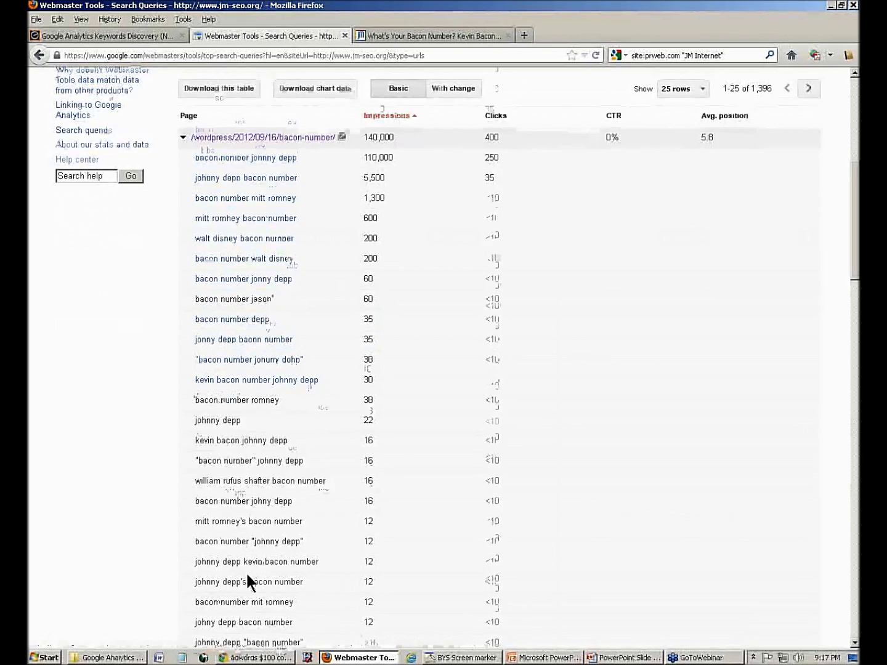
scroll(247, 572, down, 6)
scroll(247, 582, down, 6)
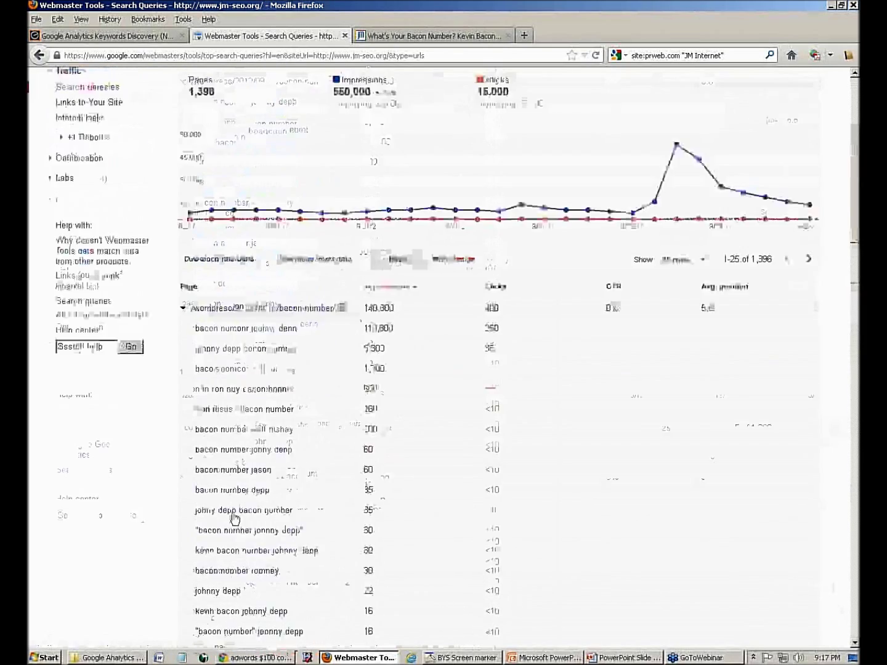
scroll(283, 219, up, 5)
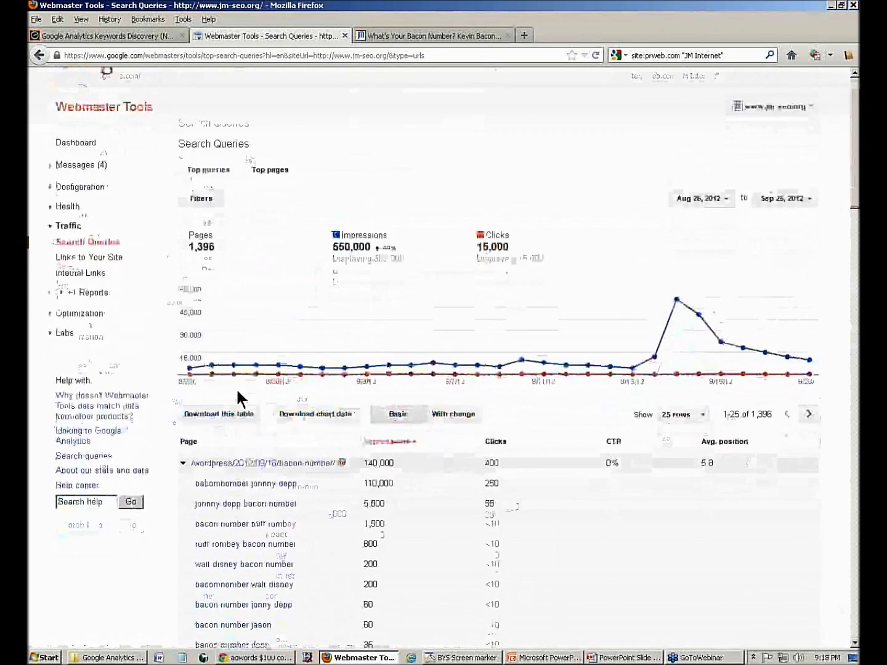
click(182, 463)
scroll(188, 363, down, 3)
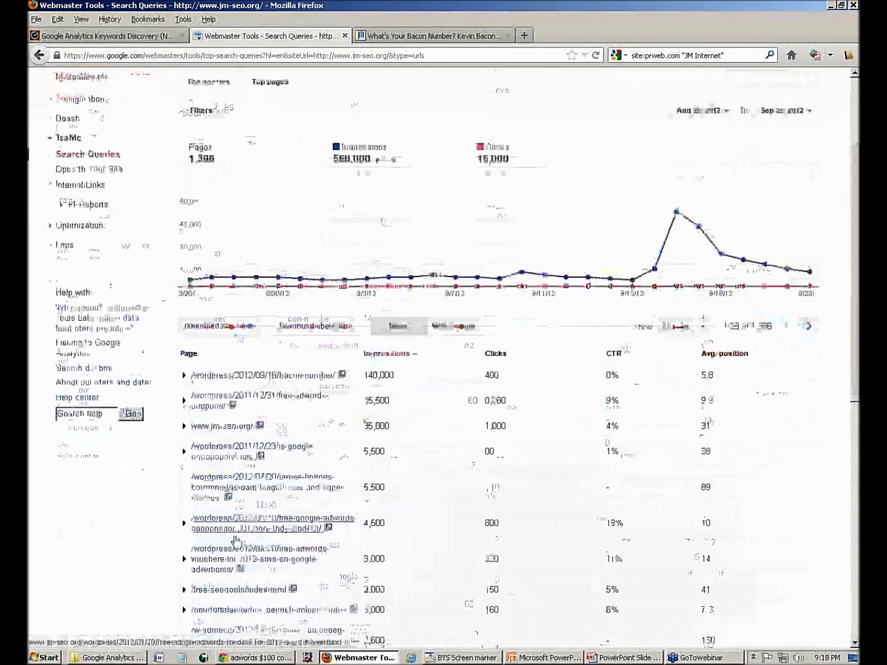
click(183, 337)
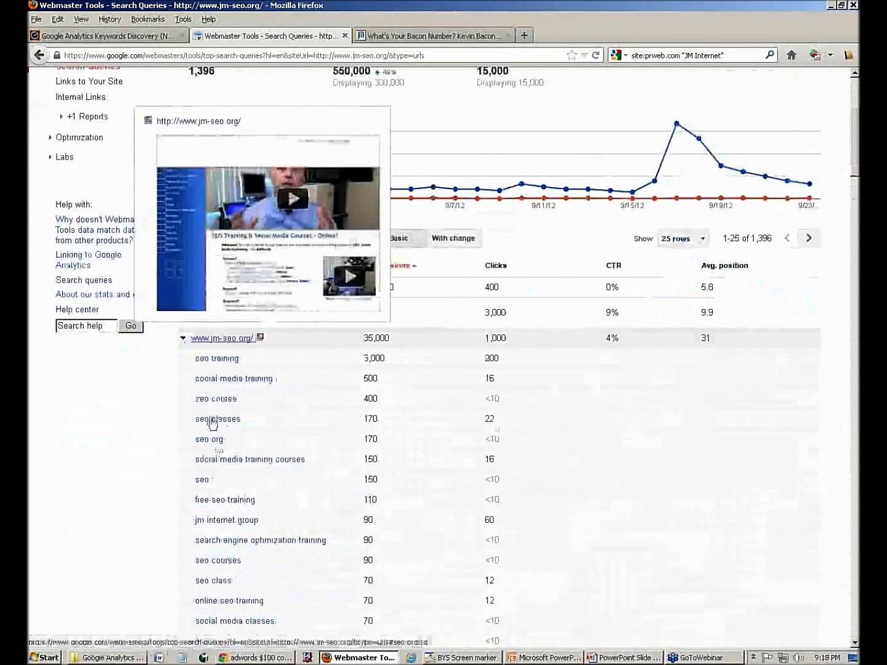
scroll(252, 559, down, 2)
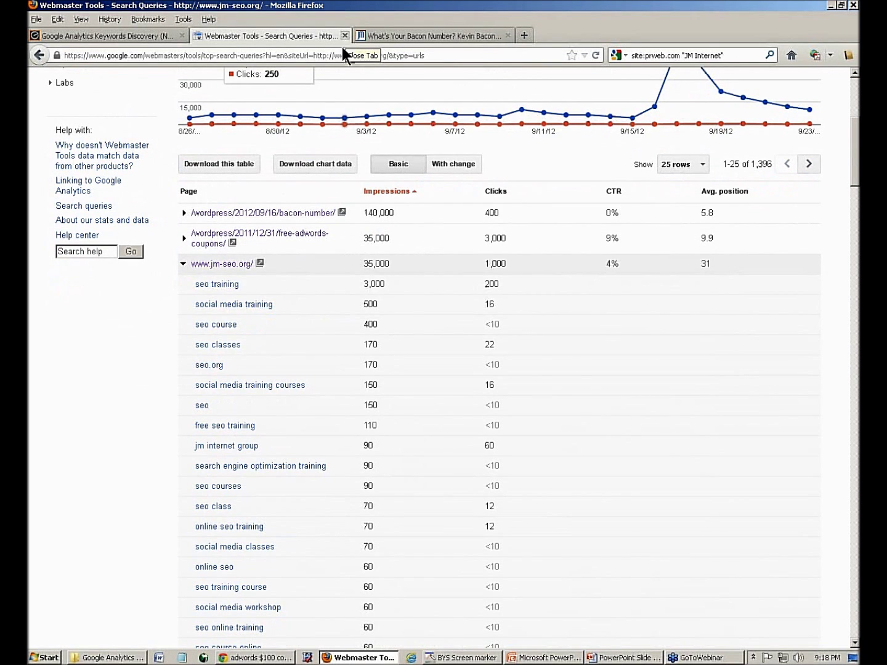
triple_click(204, 350)
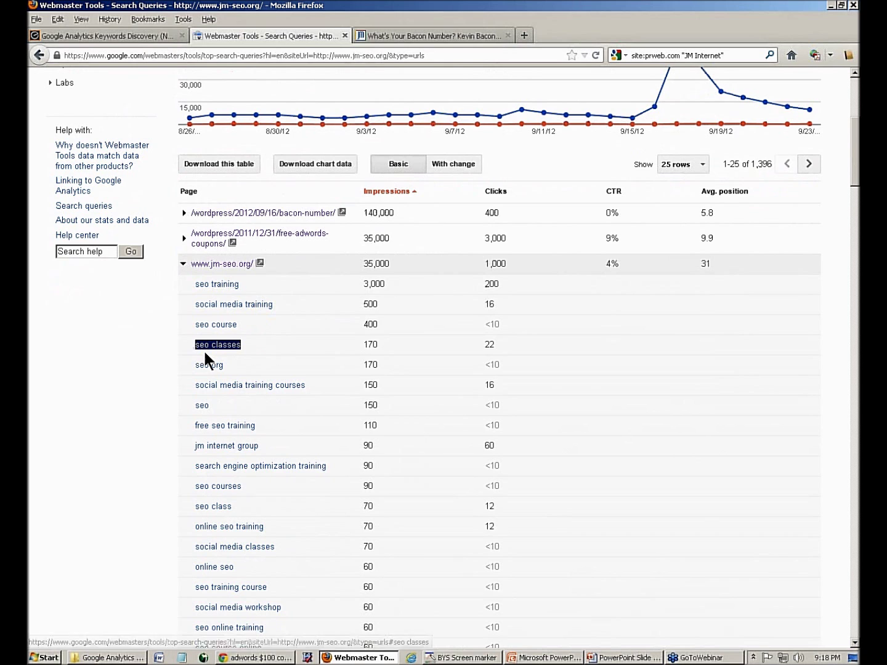
click(118, 35)
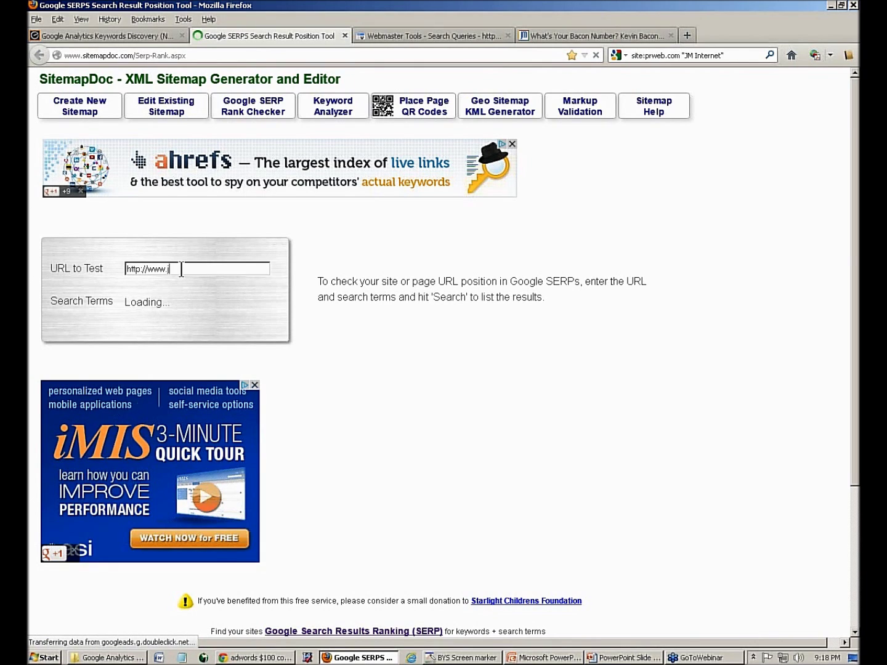
text(g/)
click(180, 269)
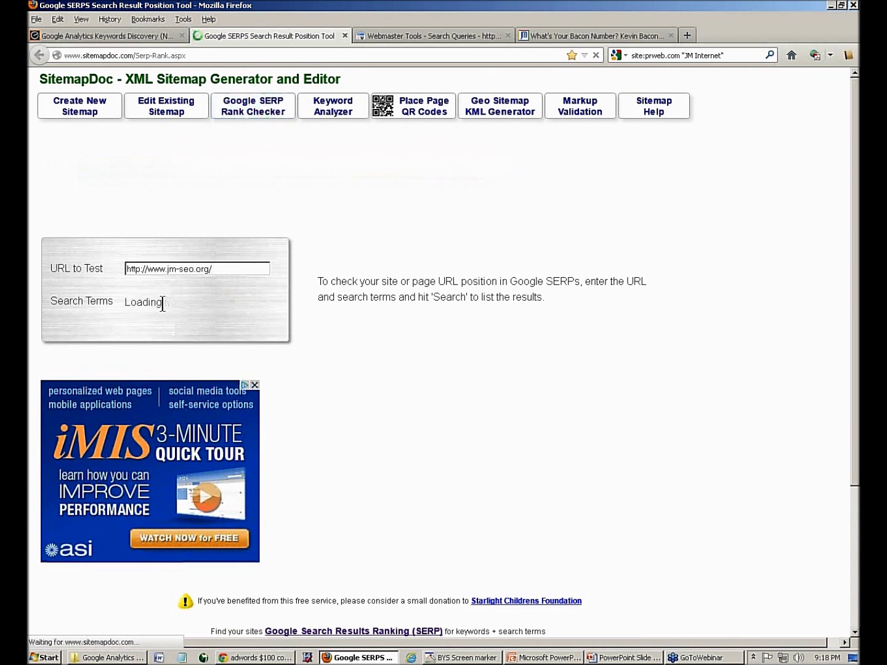
click(162, 302)
text(seo classes)
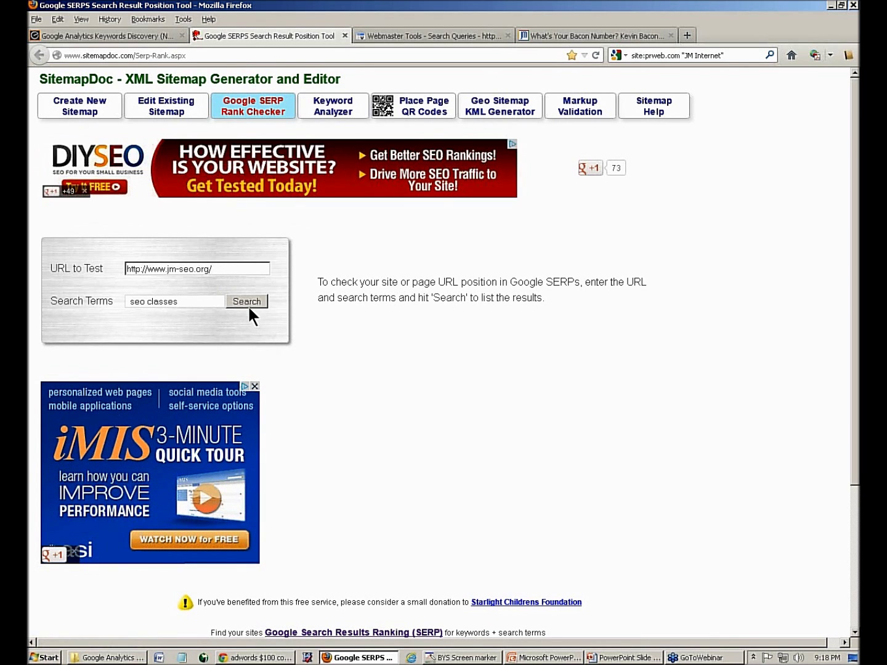
click(246, 303)
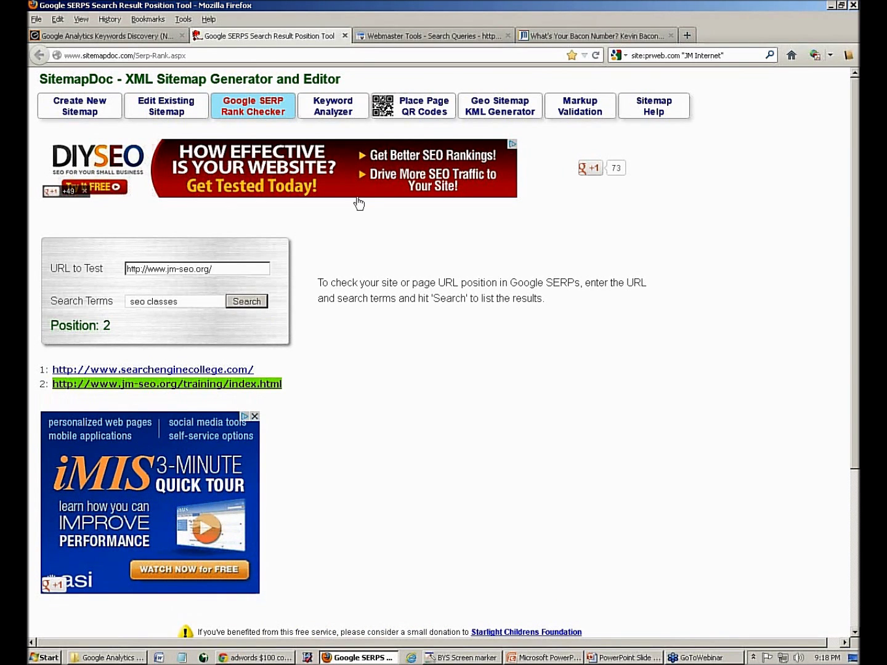
click(393, 37)
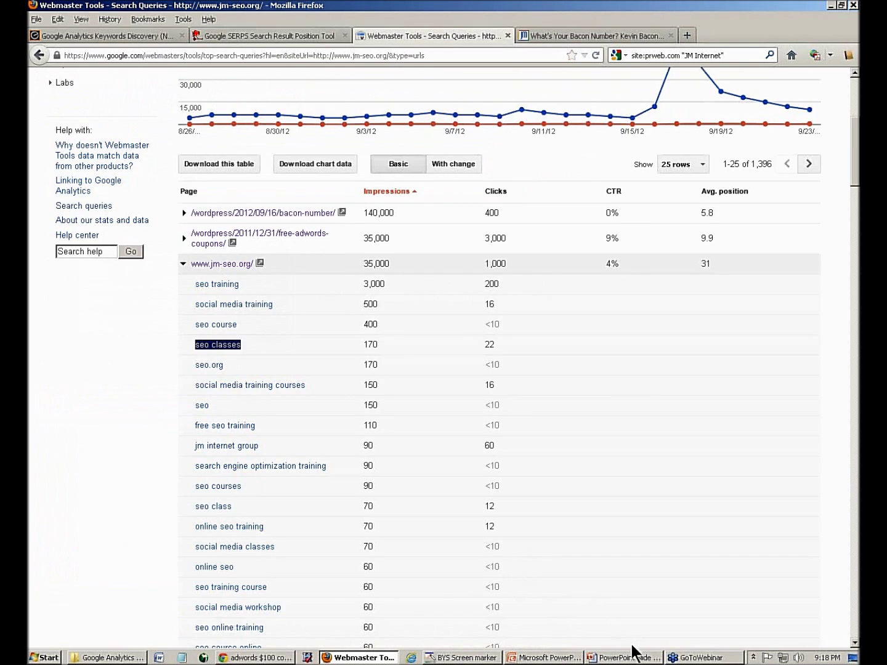